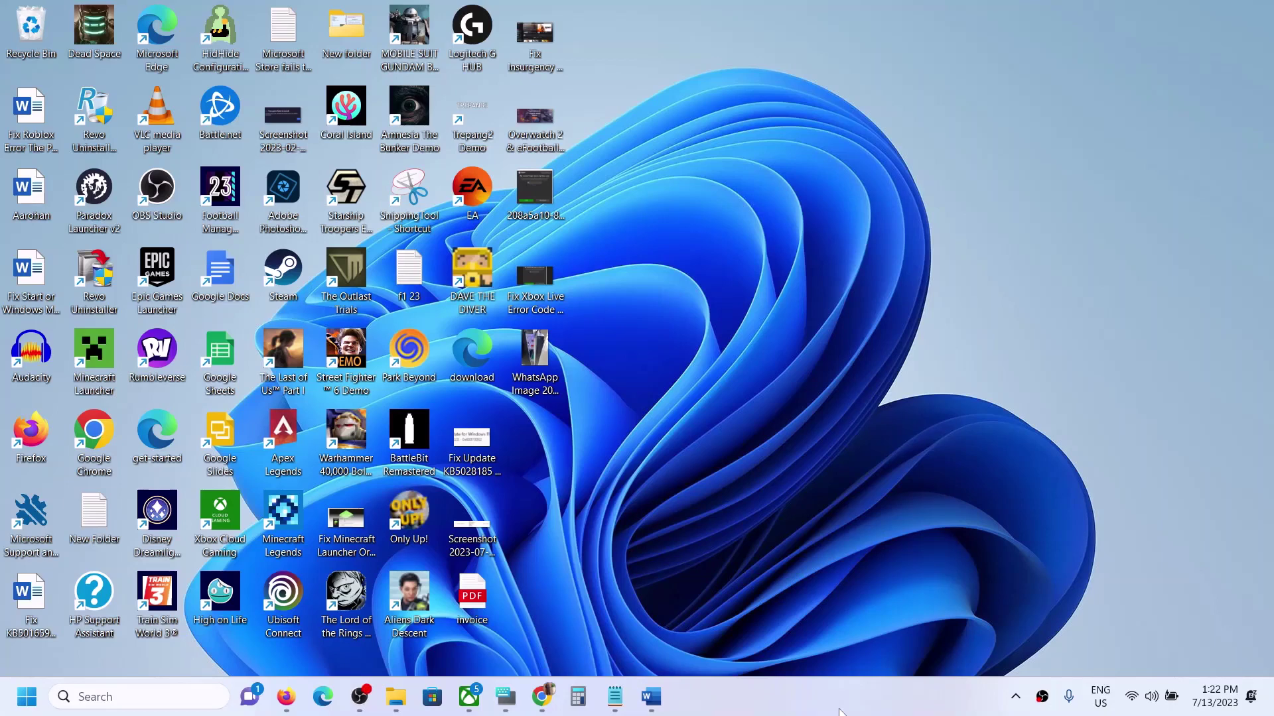
Bring up the 'Fix Windows 11 Update Error 0x80073712' Word guide, highlighting KB5028182 and 'On Windows 11' in its title.
{"action": "left_click", "coordinate": [653, 704]}
{"action": "left_click_drag", "start_coordinate": [305, 207], "coordinate": [553, 207]}
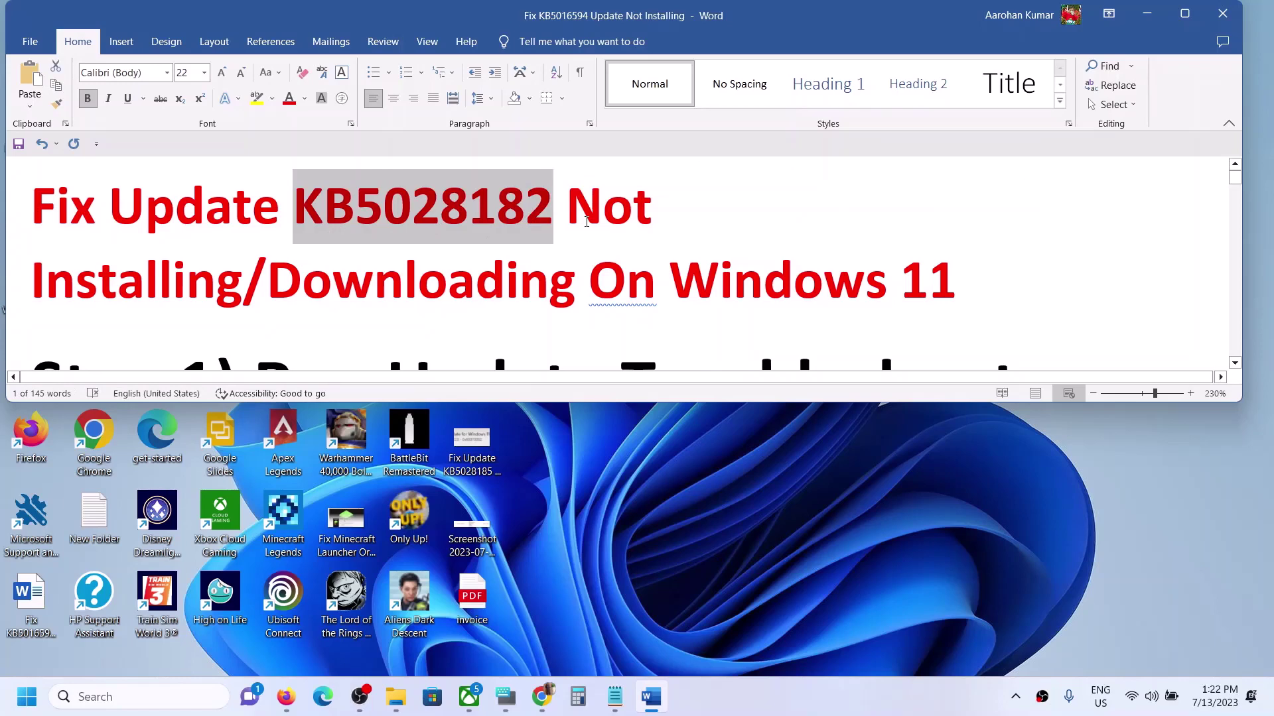
{"action": "left_click_drag", "start_coordinate": [974, 292], "coordinate": [585, 292]}
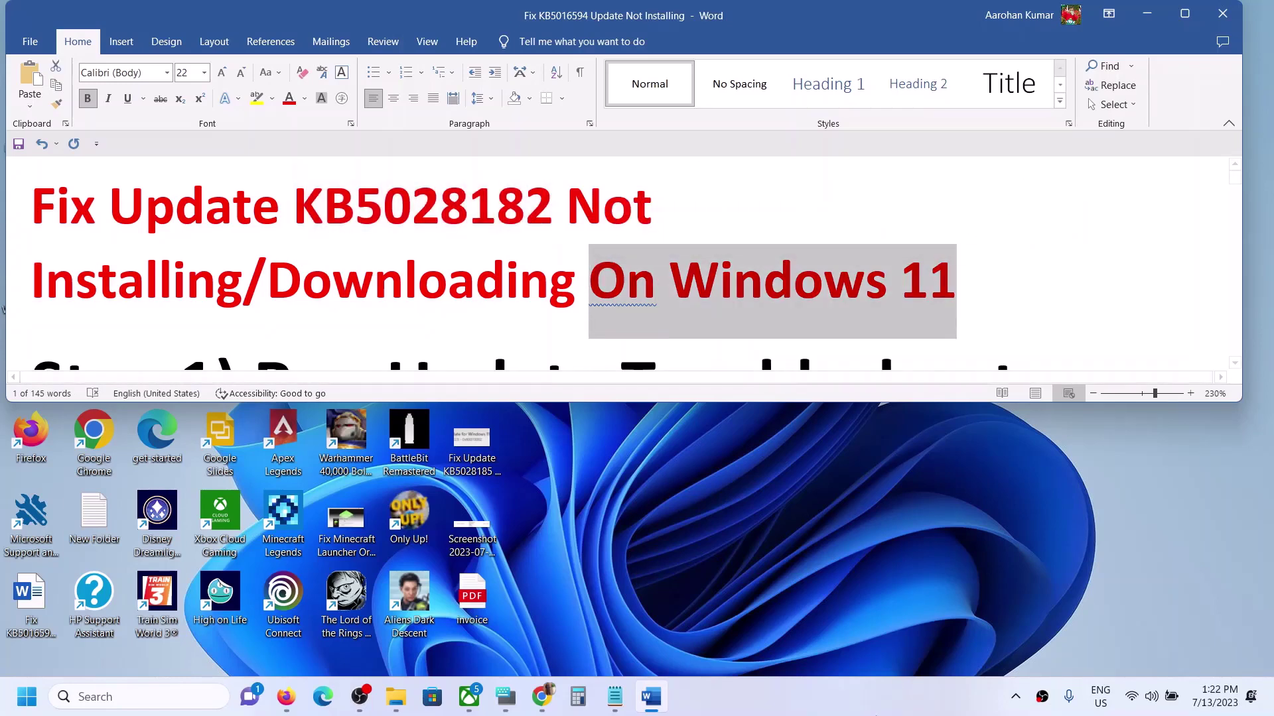
{"action": "left_click", "coordinate": [873, 710]}
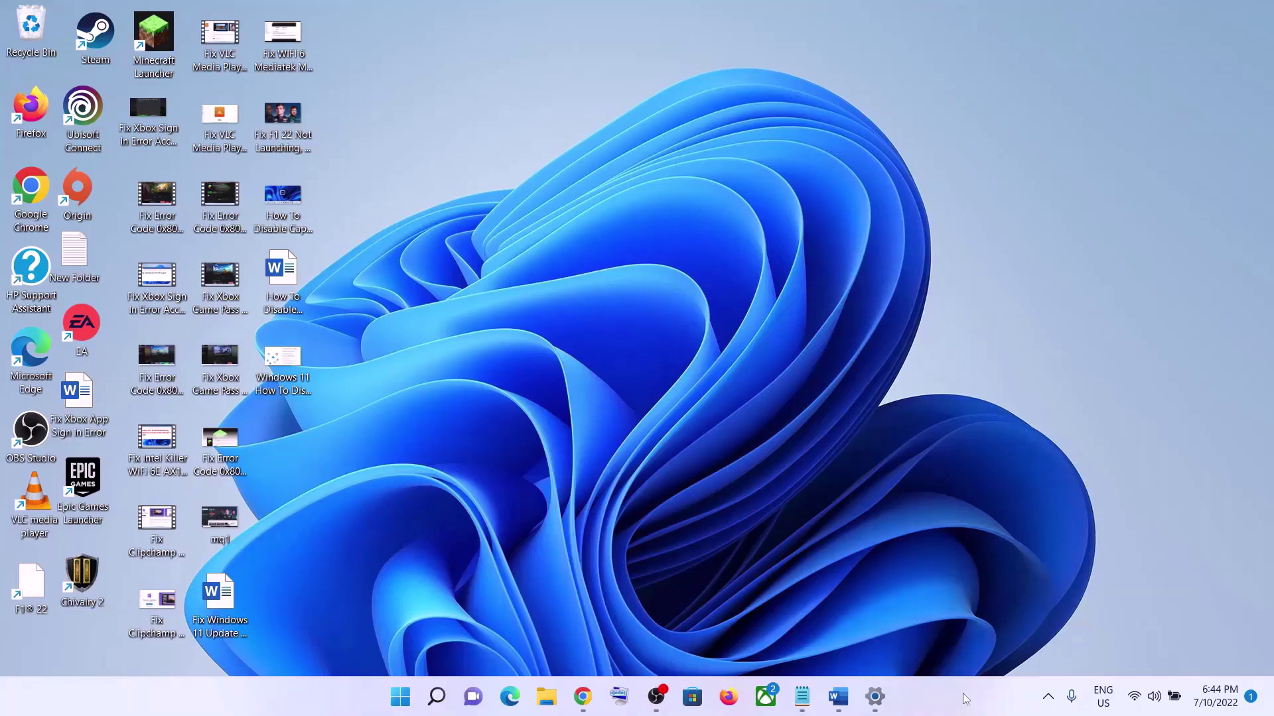
{"action": "left_click", "coordinate": [837, 697]}
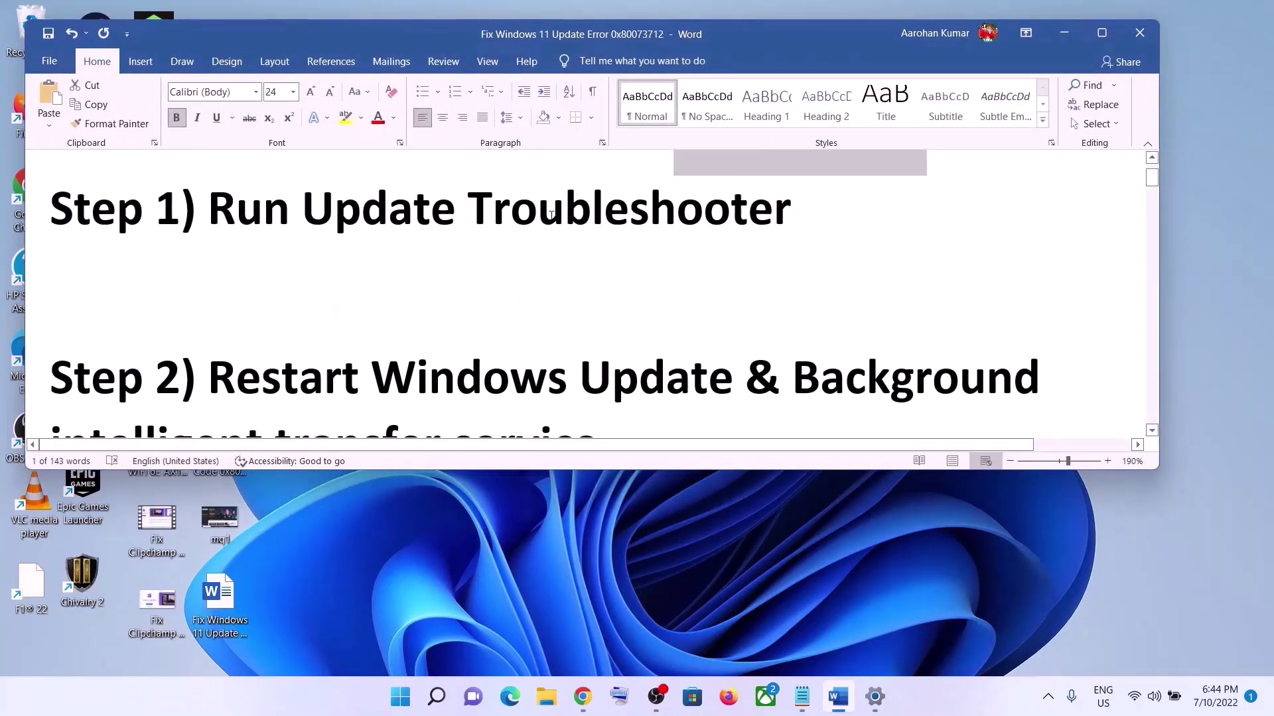
Open Windows Settings and go to System > Troubleshoot.
{"action": "left_click", "coordinate": [399, 697]}
{"action": "left_click", "coordinate": [597, 276]}
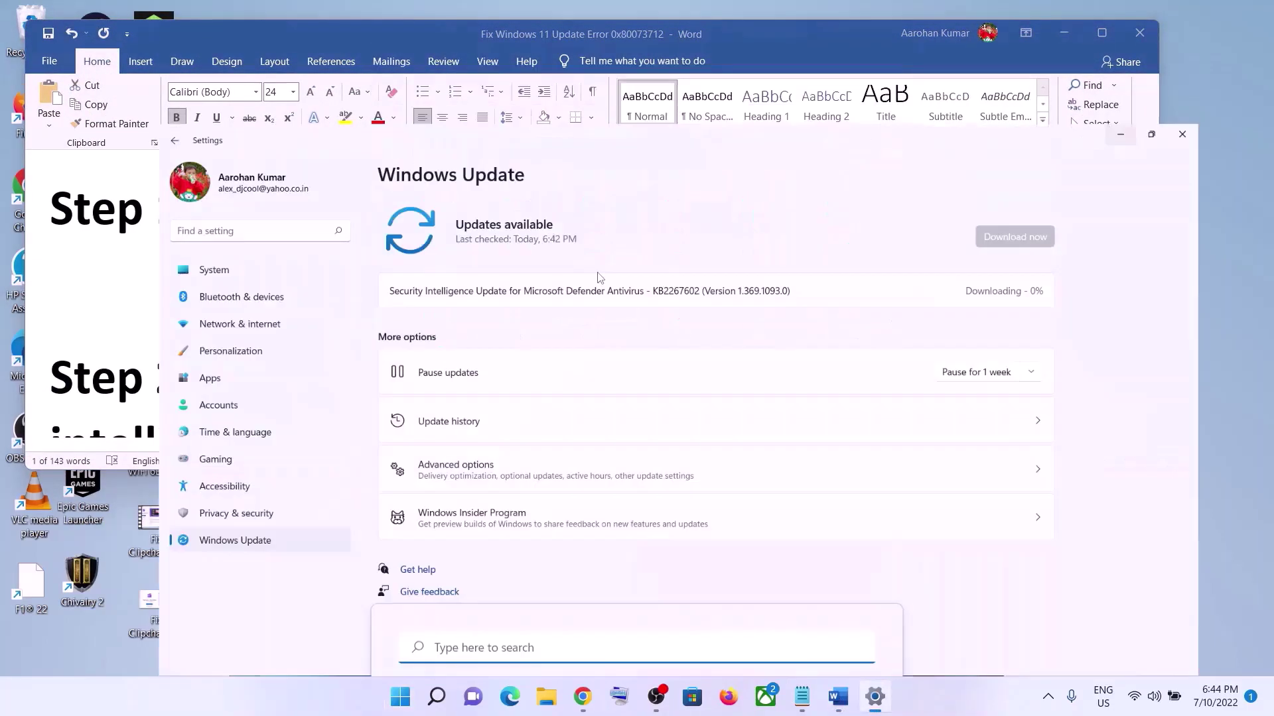
{"action": "left_click", "coordinate": [94, 186]}
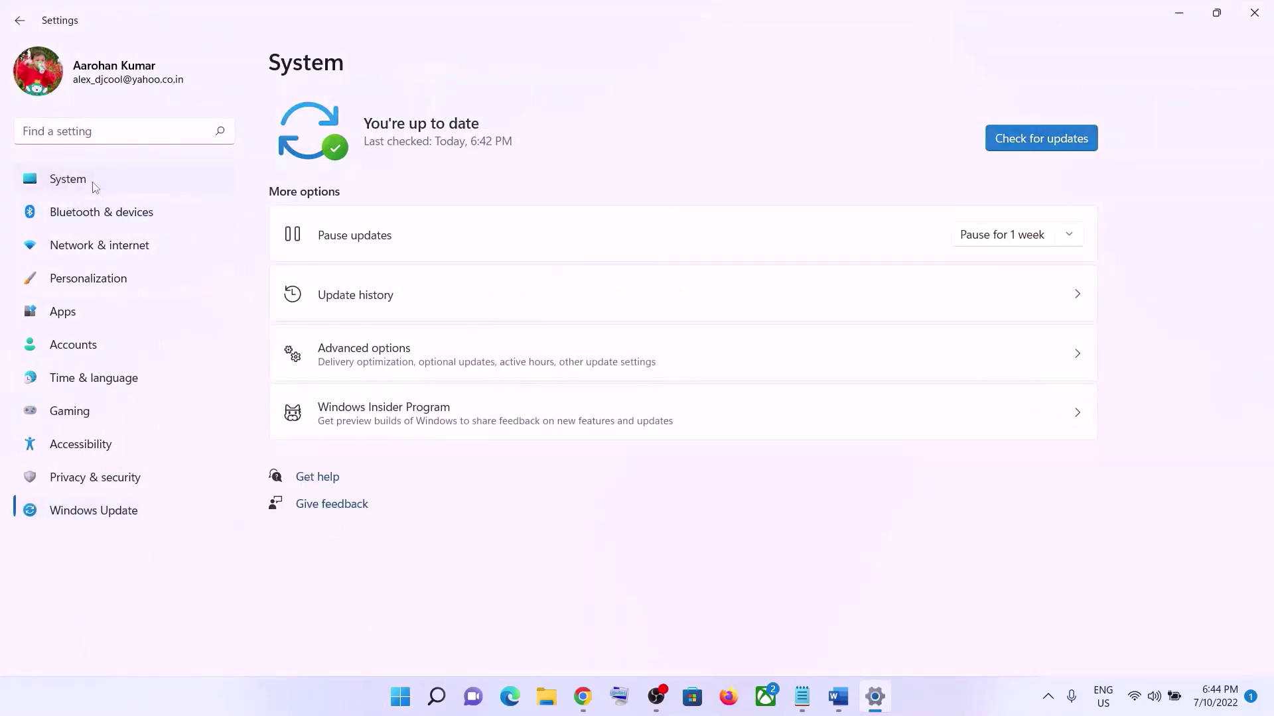
{"action": "scroll", "coordinate": [427, 390], "scroll_direction": "down", "scroll_amount": 3}
{"action": "scroll", "coordinate": [427, 392], "scroll_direction": "down", "scroll_amount": 2}
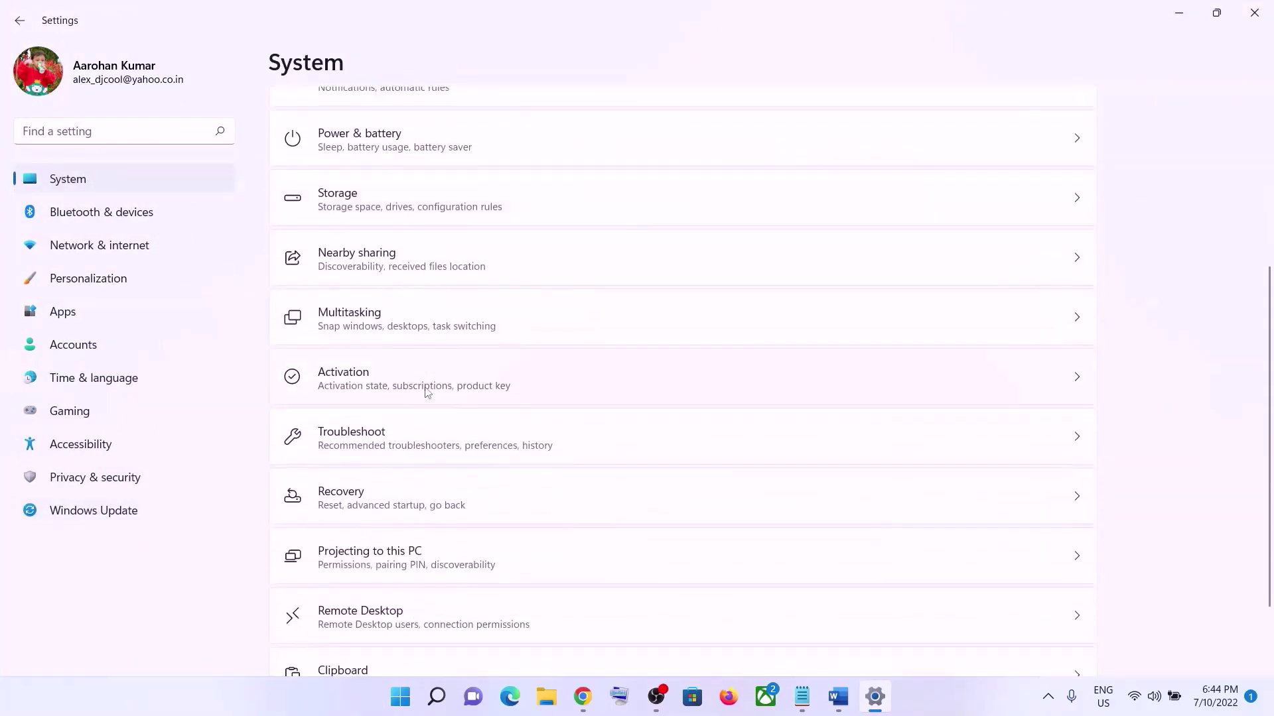
{"action": "left_click", "coordinate": [382, 444]}
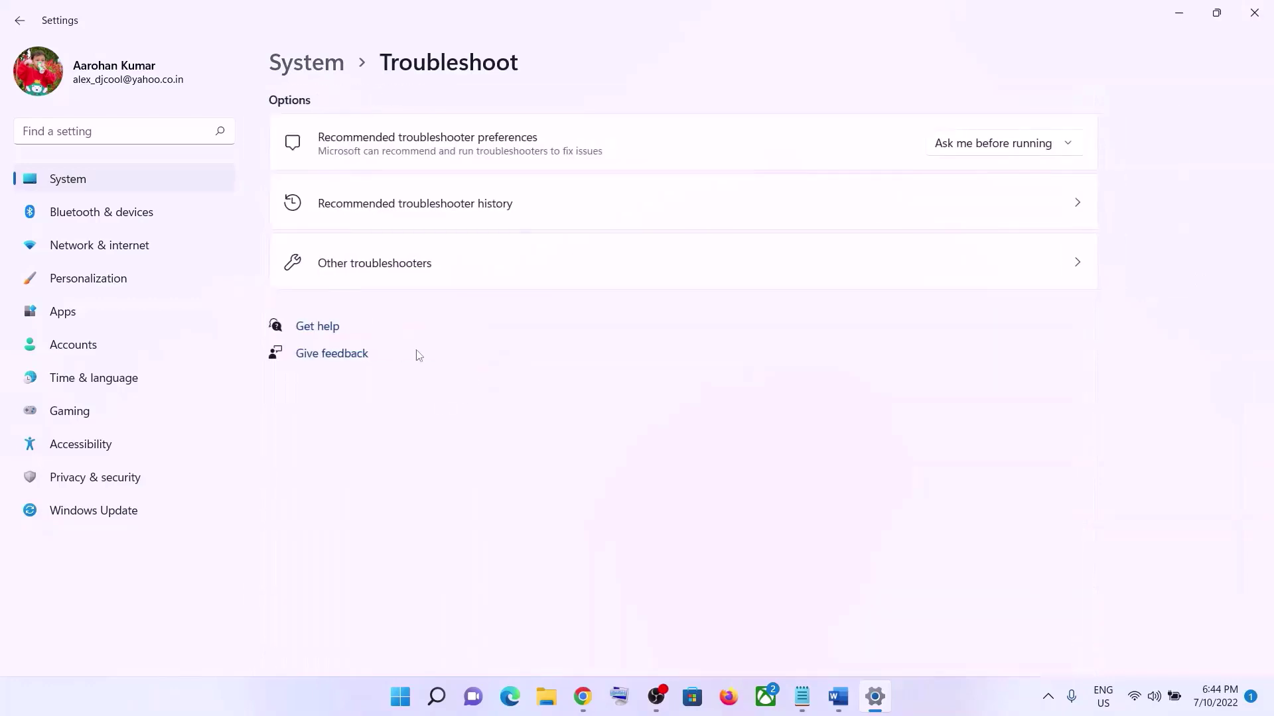
Run the Windows Update troubleshooter from Other troubleshooters, then return to the Word guide.
{"action": "left_click", "coordinate": [392, 273]}
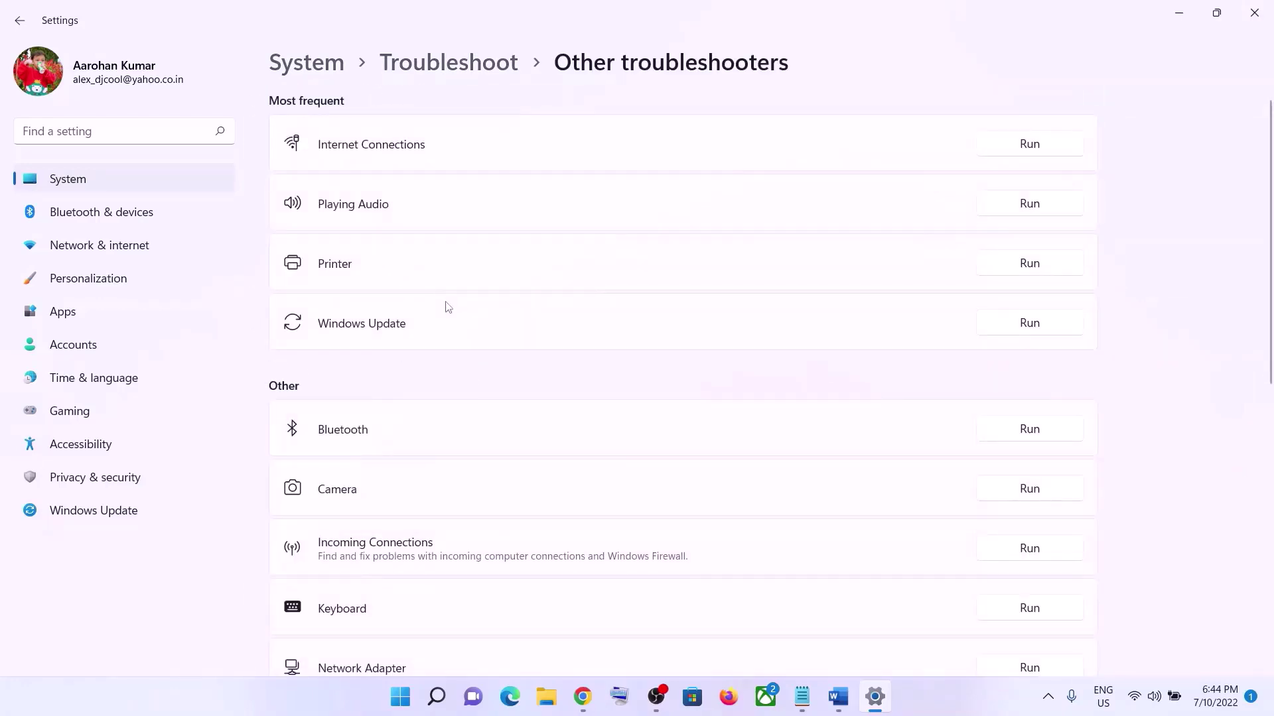
{"action": "left_click", "coordinate": [1047, 328]}
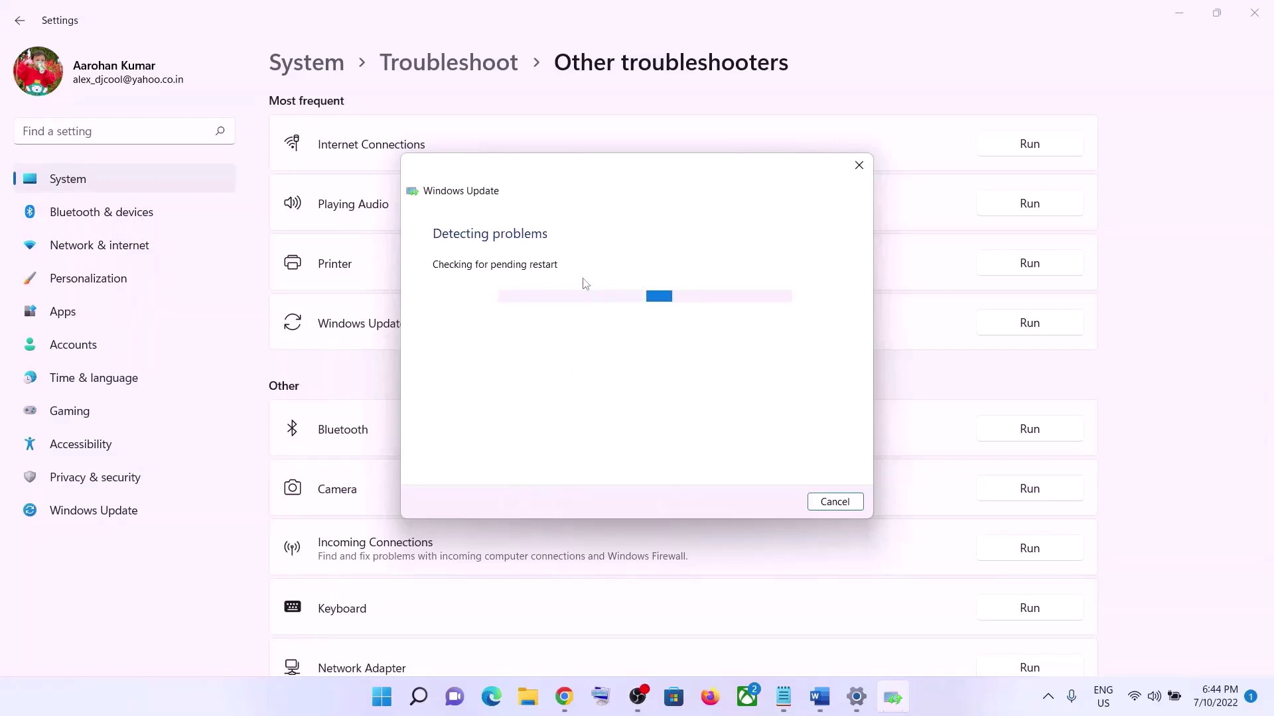
{"action": "left_click", "coordinate": [820, 698]}
{"action": "scroll", "coordinate": [708, 426], "scroll_direction": "down", "scroll_amount": 5}
{"action": "scroll", "coordinate": [708, 427], "scroll_direction": "up", "scroll_amount": 4}
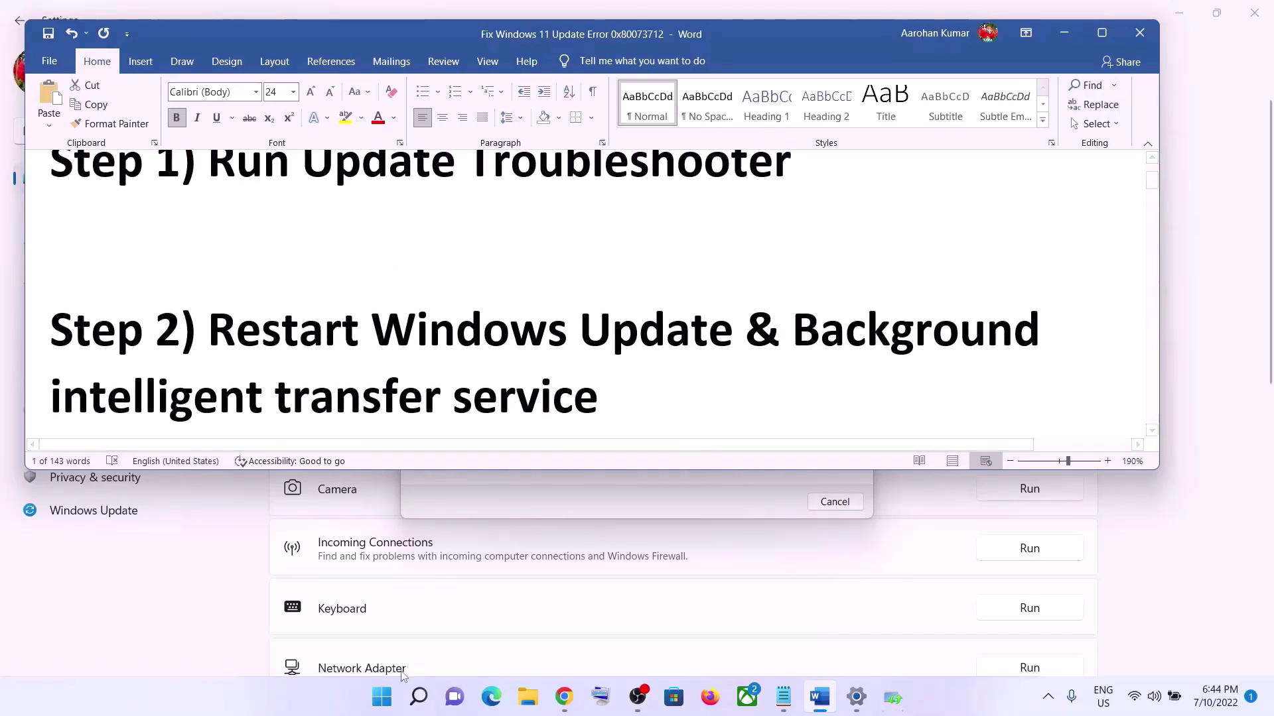
Launch Services by searching 'services' and open the Windows Update service's properties.
{"action": "left_click", "coordinate": [390, 697]}
{"action": "type", "text": "services"}
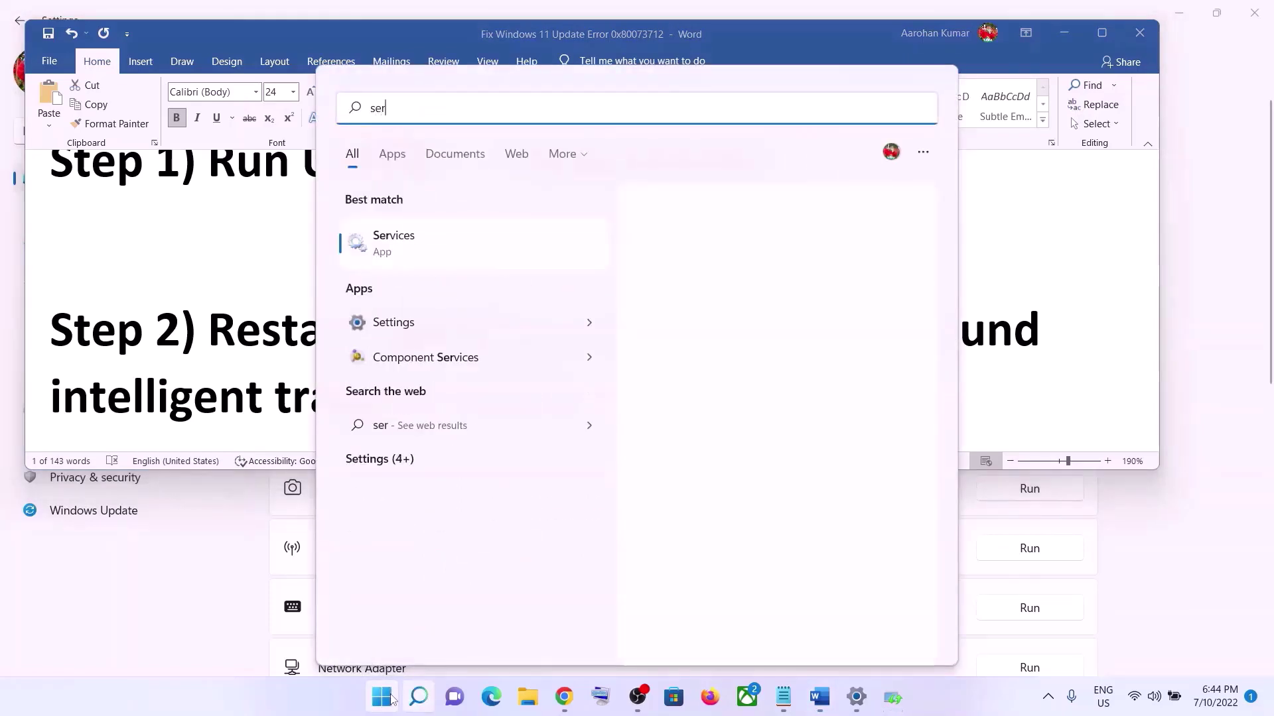
{"action": "left_click", "coordinate": [431, 251]}
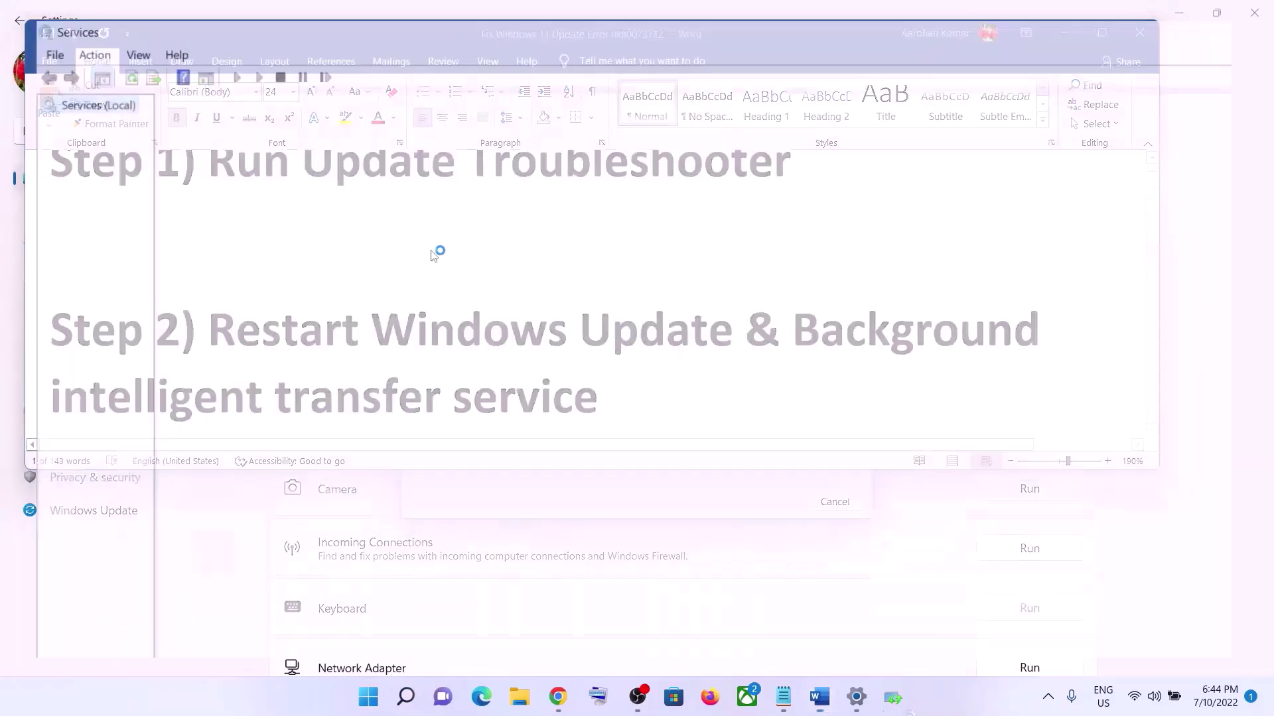
{"action": "left_click", "coordinate": [476, 429]}
{"action": "key", "text": "w"}
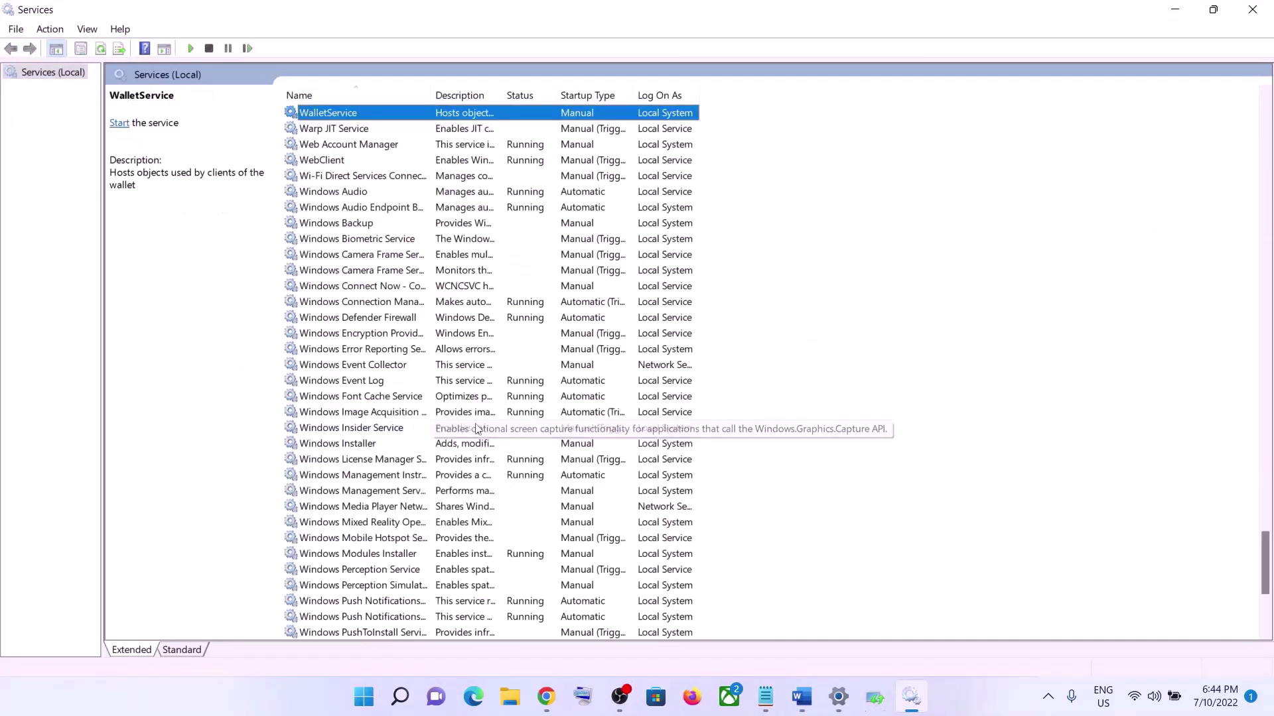
{"action": "scroll", "coordinate": [397, 441], "scroll_direction": "down", "scroll_amount": 6}
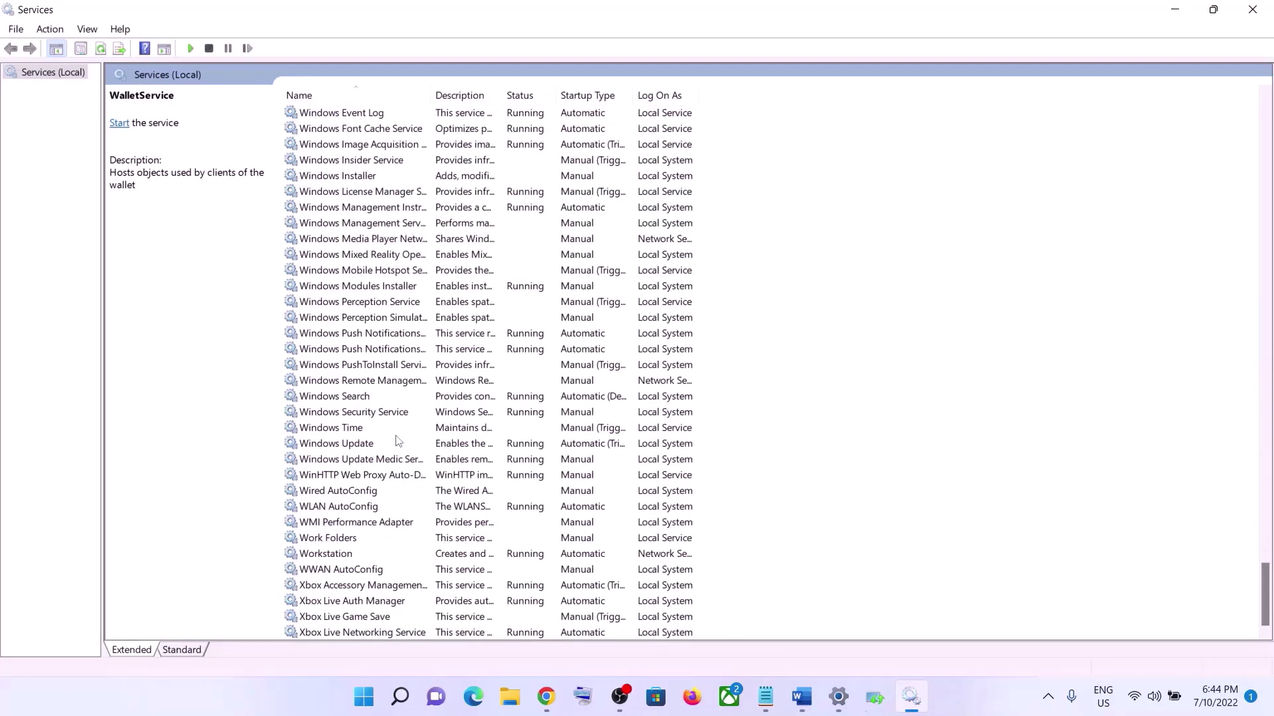
{"action": "left_click", "coordinate": [360, 448]}
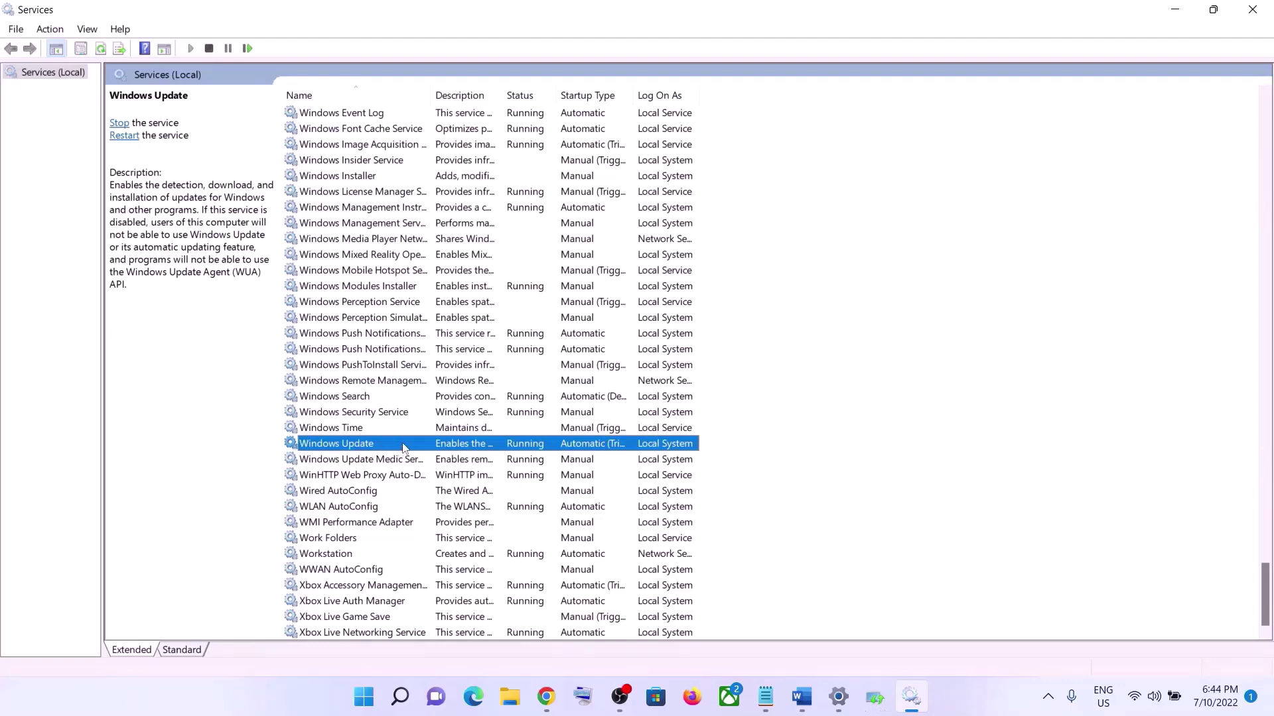
{"action": "double_click", "coordinate": [389, 448]}
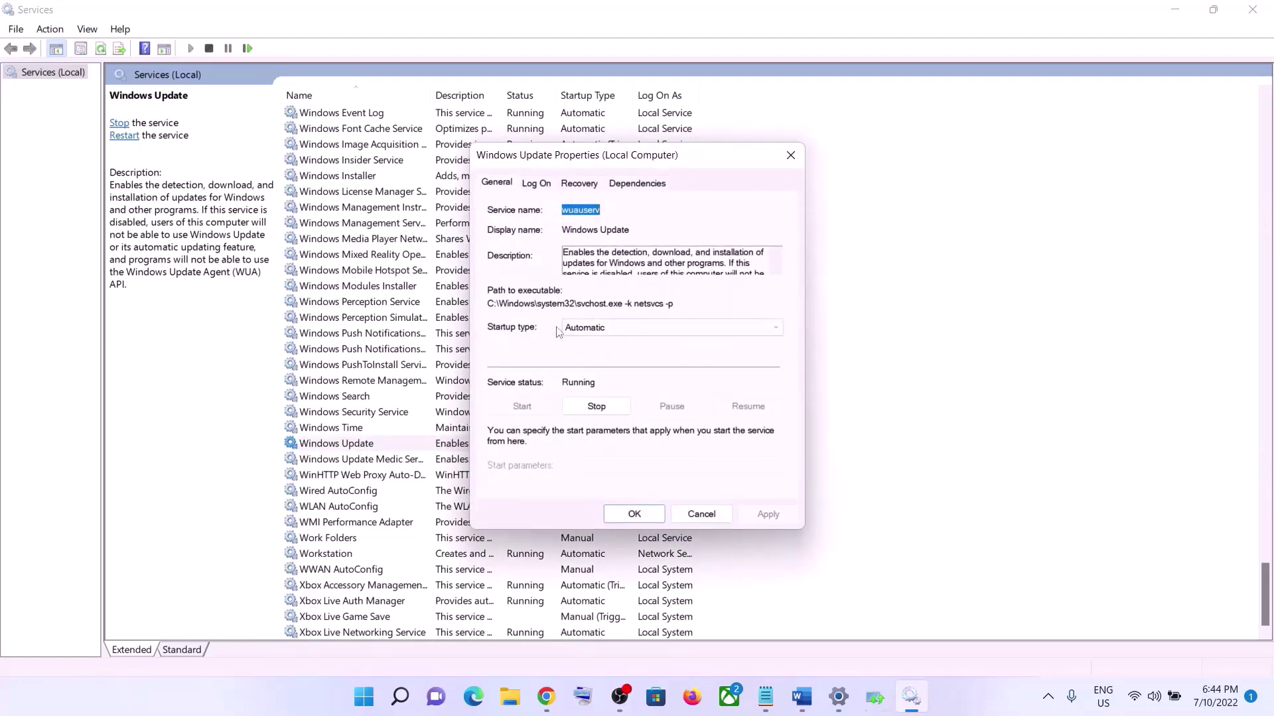
Keep Windows Update's startup type Automatic, close the troubleshooter report, and restart the service.
{"action": "left_click", "coordinate": [587, 330]}
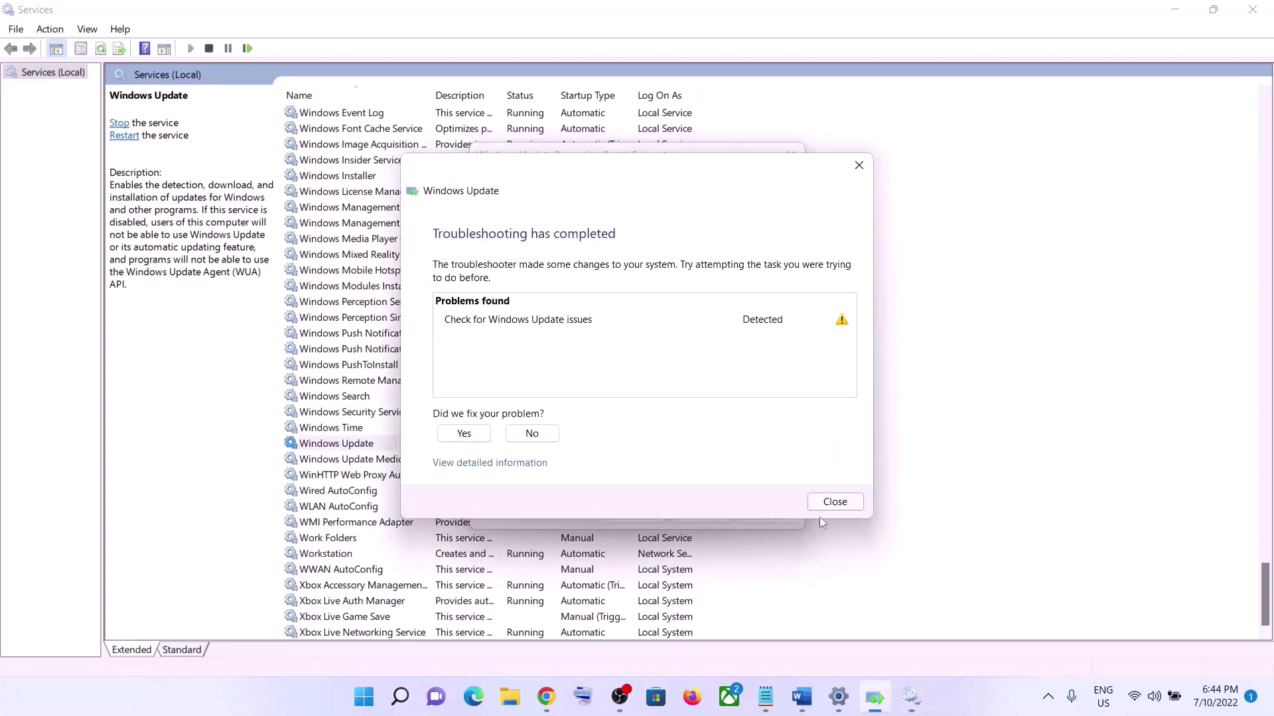
{"action": "left_click", "coordinate": [834, 502]}
{"action": "left_click", "coordinate": [605, 328]}
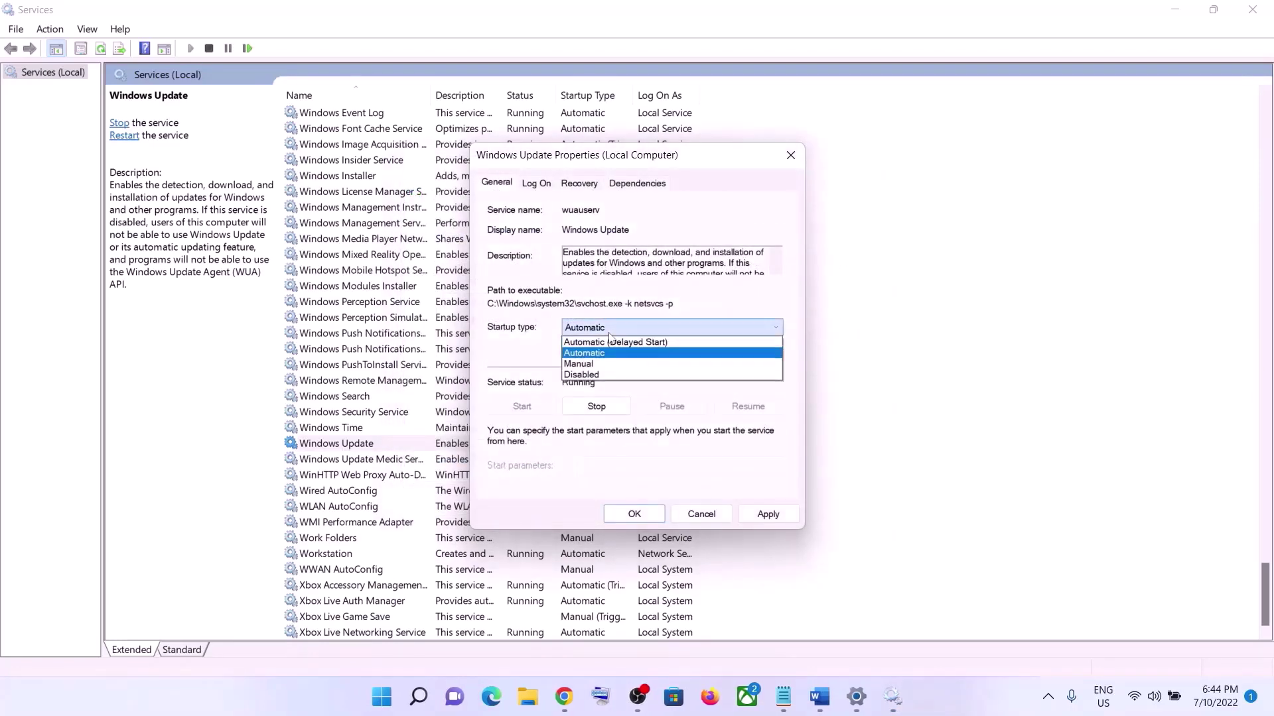
{"action": "left_click", "coordinate": [604, 353]}
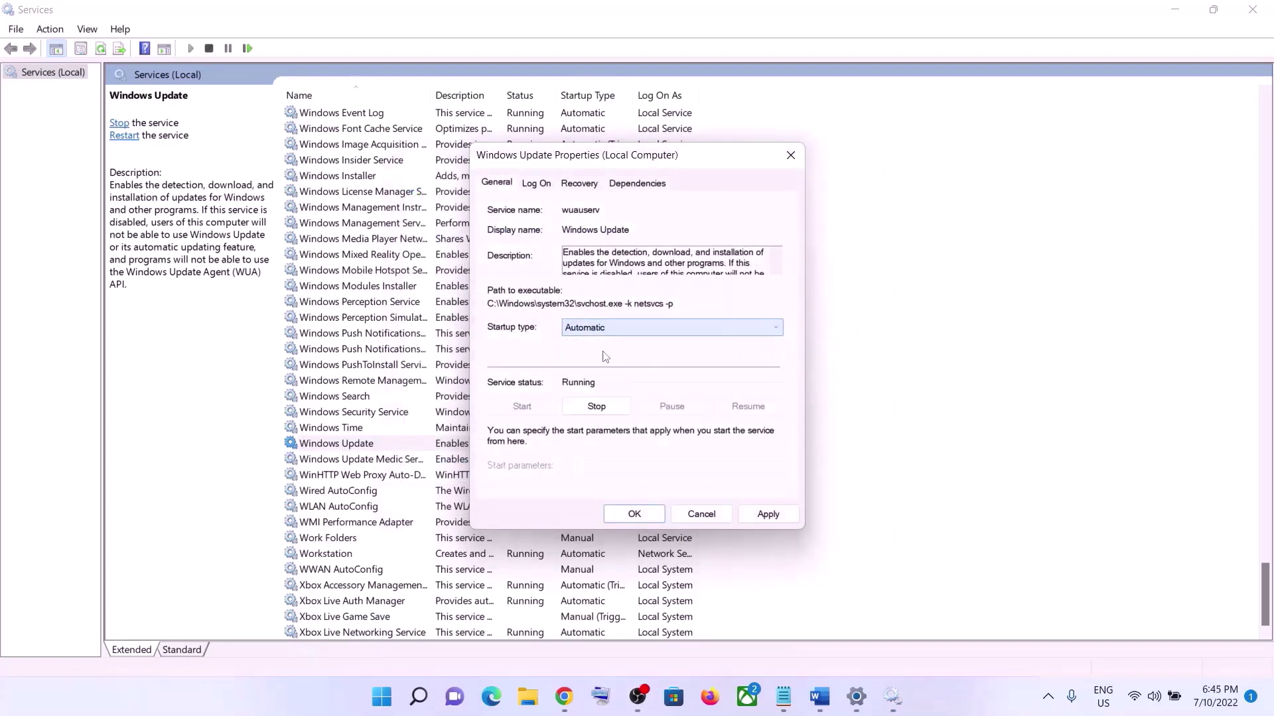
{"action": "left_click", "coordinate": [760, 516]}
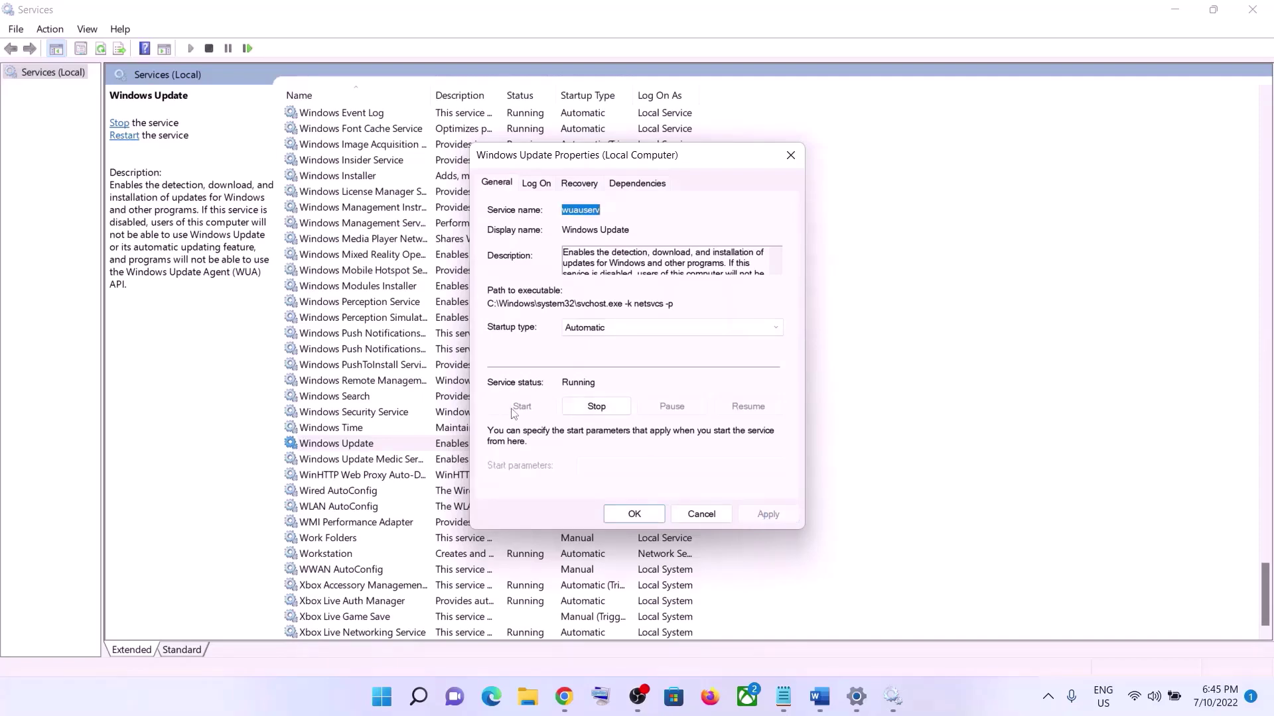
{"action": "left_click", "coordinate": [633, 516]}
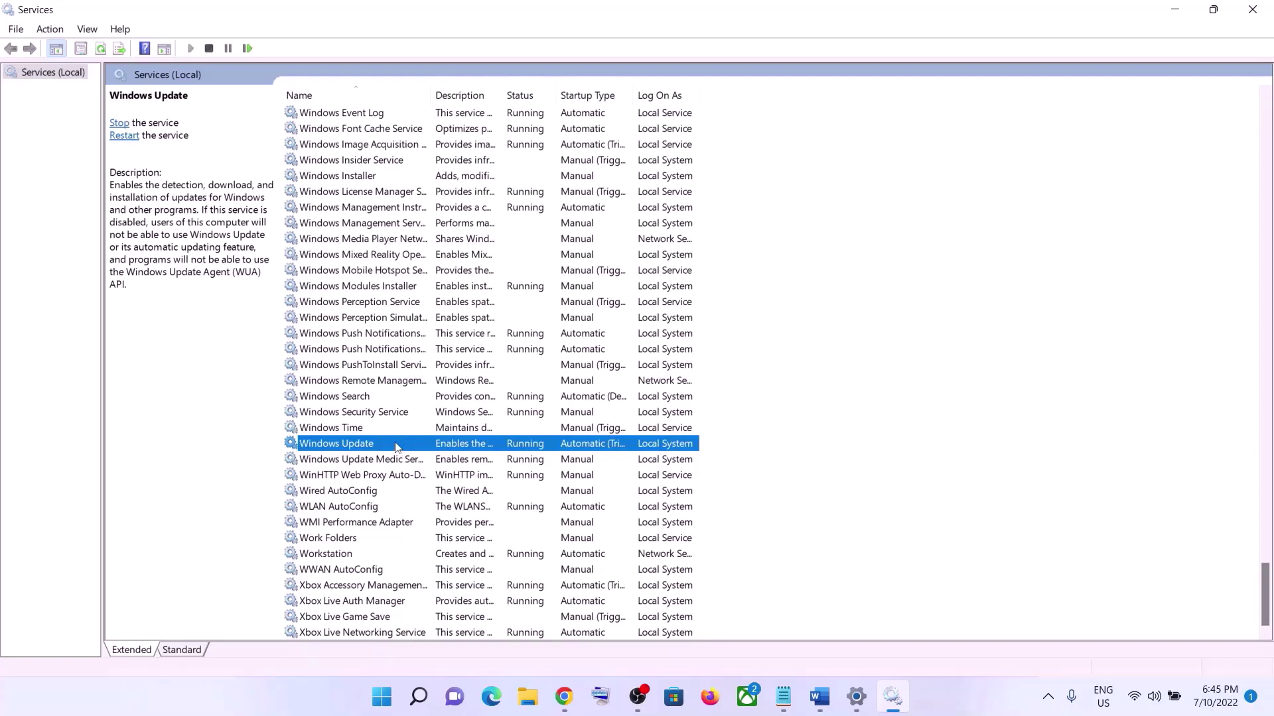
{"action": "left_click", "coordinate": [126, 136]}
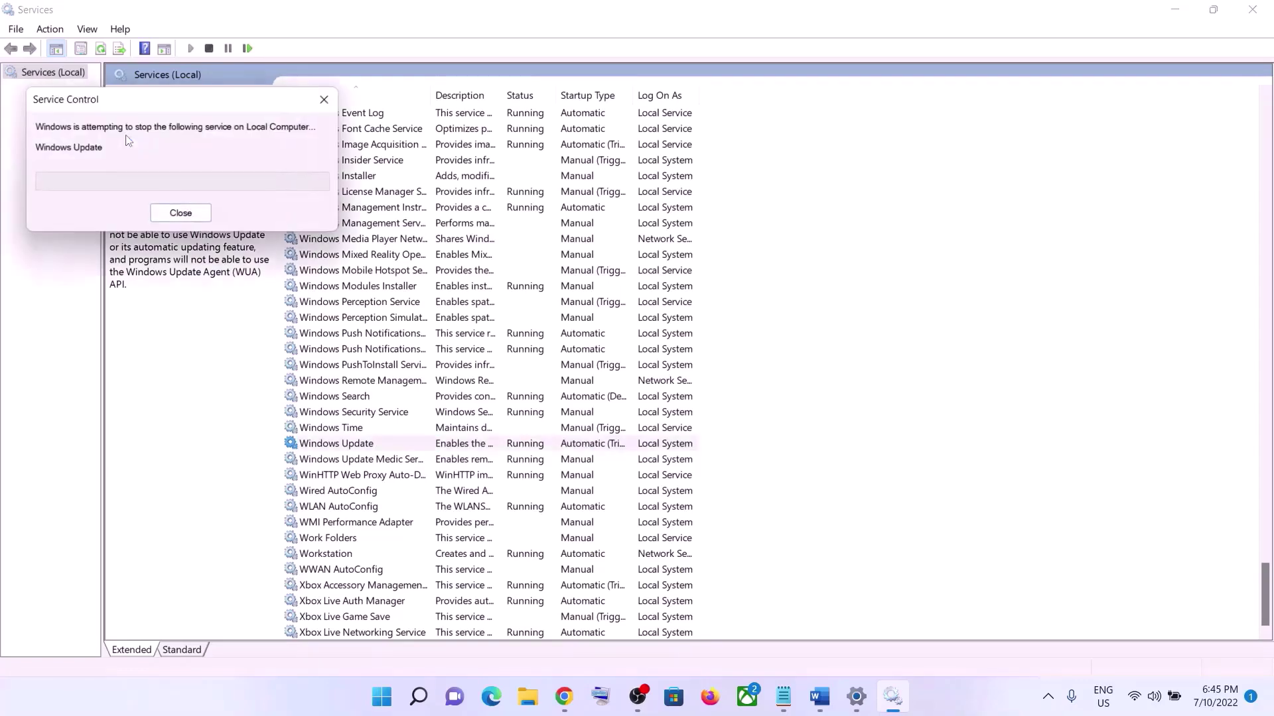
Set the Background Intelligent Transfer Service's startup type to Automatic and apply it.
{"action": "left_click", "coordinate": [413, 337]}
{"action": "key", "text": "b"}
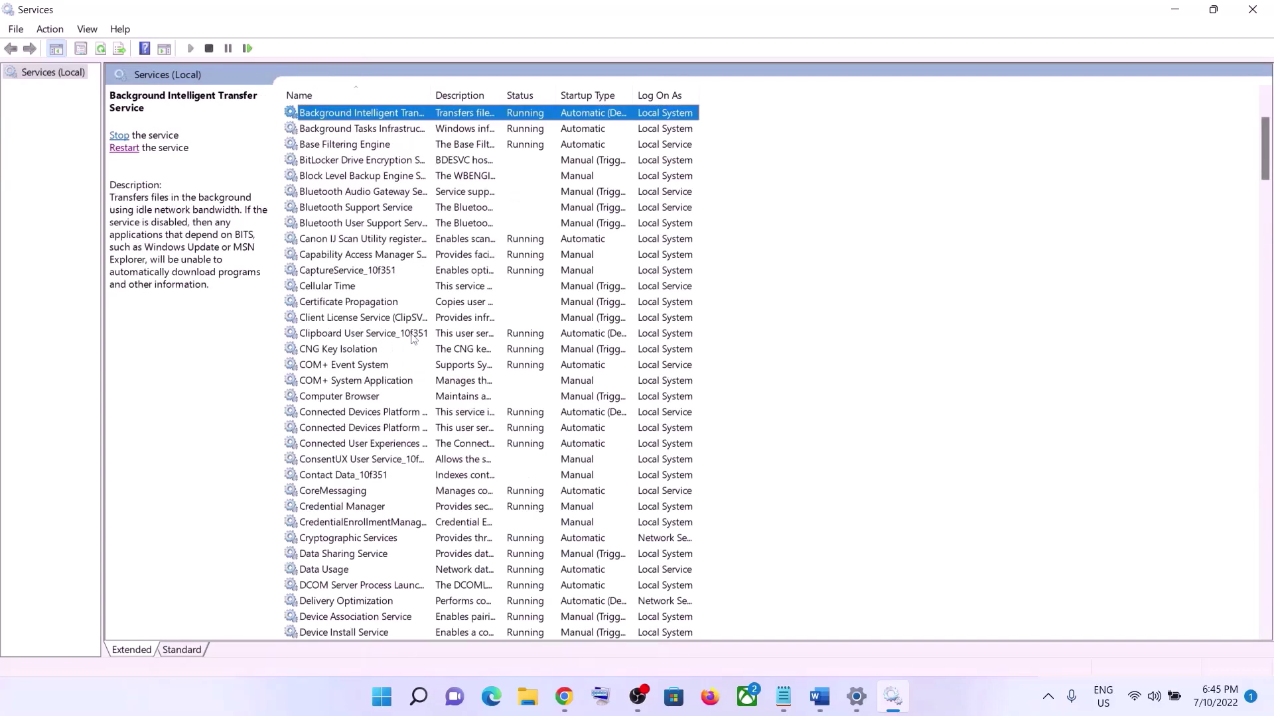
{"action": "scroll", "coordinate": [412, 337], "scroll_direction": "up", "scroll_amount": 3}
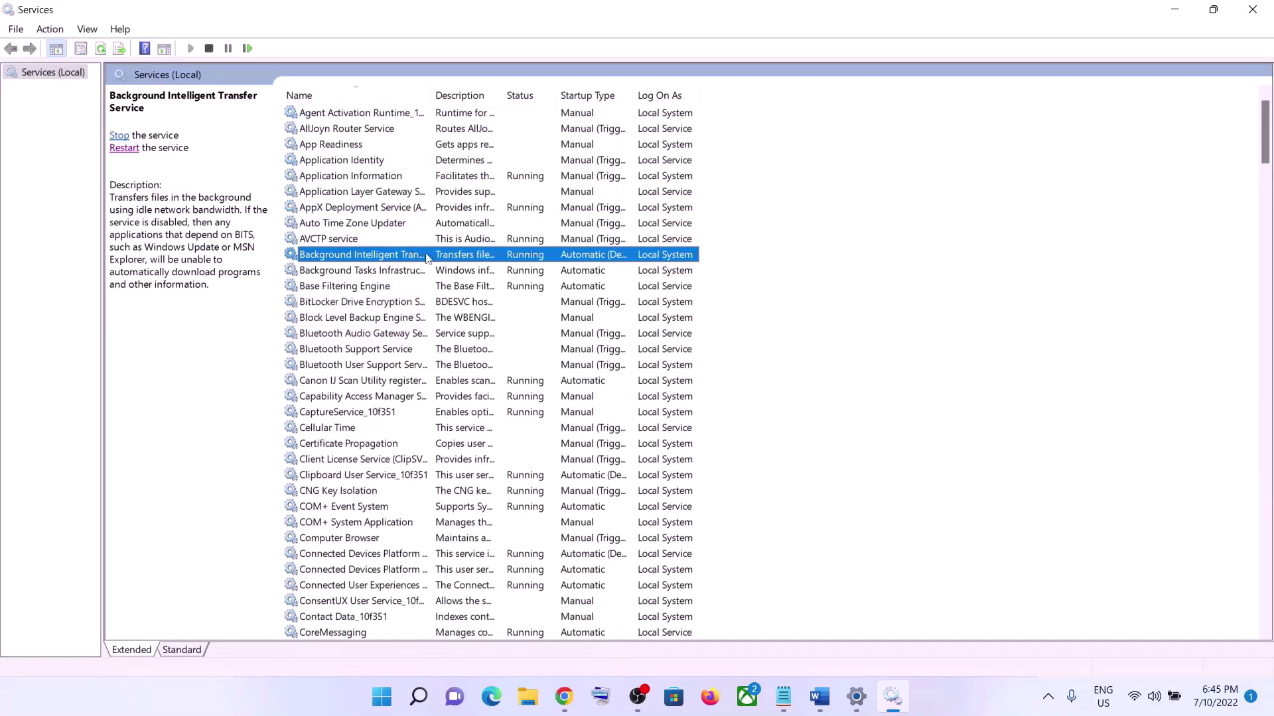
{"action": "double_click", "coordinate": [430, 93]}
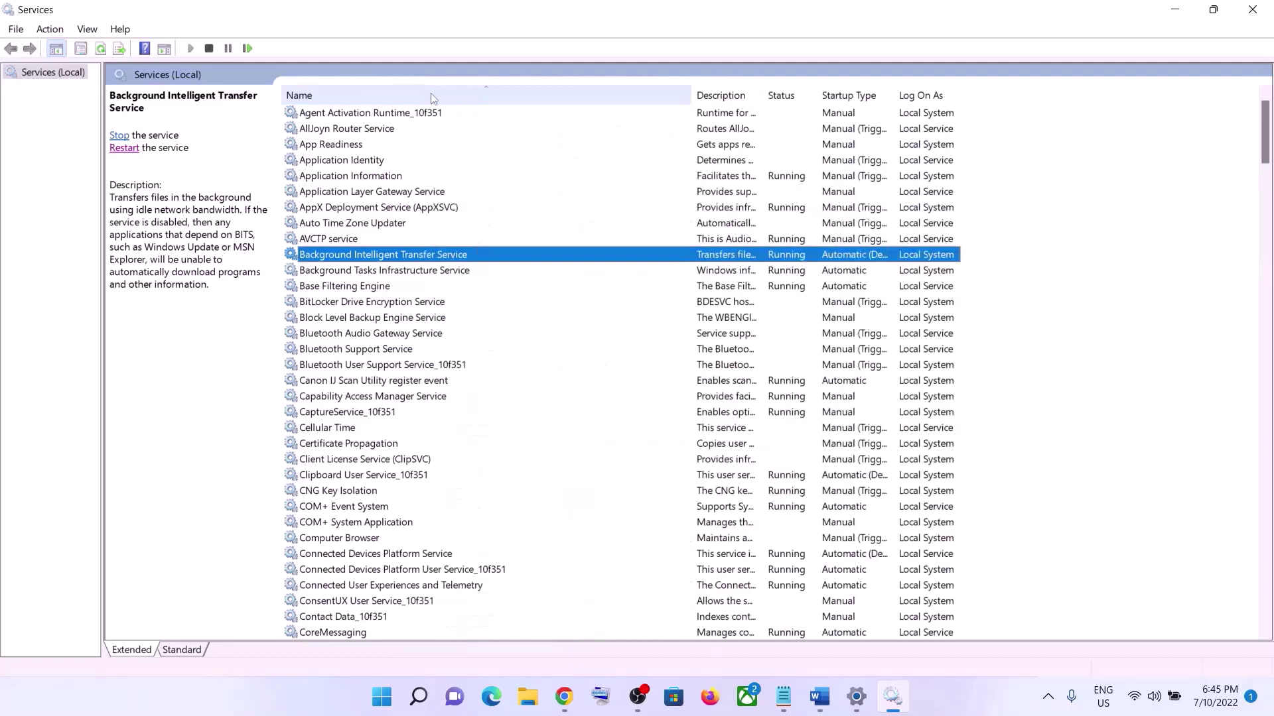
{"action": "double_click", "coordinate": [435, 257]}
{"action": "left_click", "coordinate": [620, 328]}
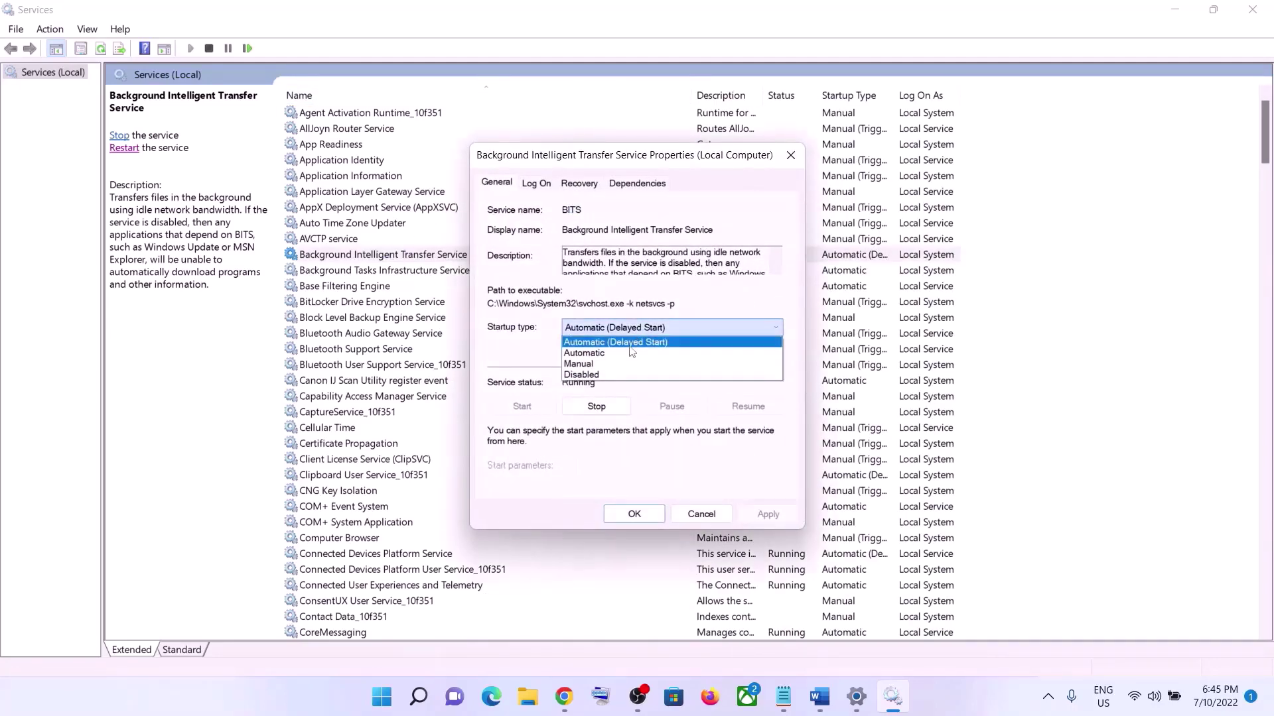
{"action": "left_click", "coordinate": [620, 353]}
{"action": "left_click", "coordinate": [767, 514]}
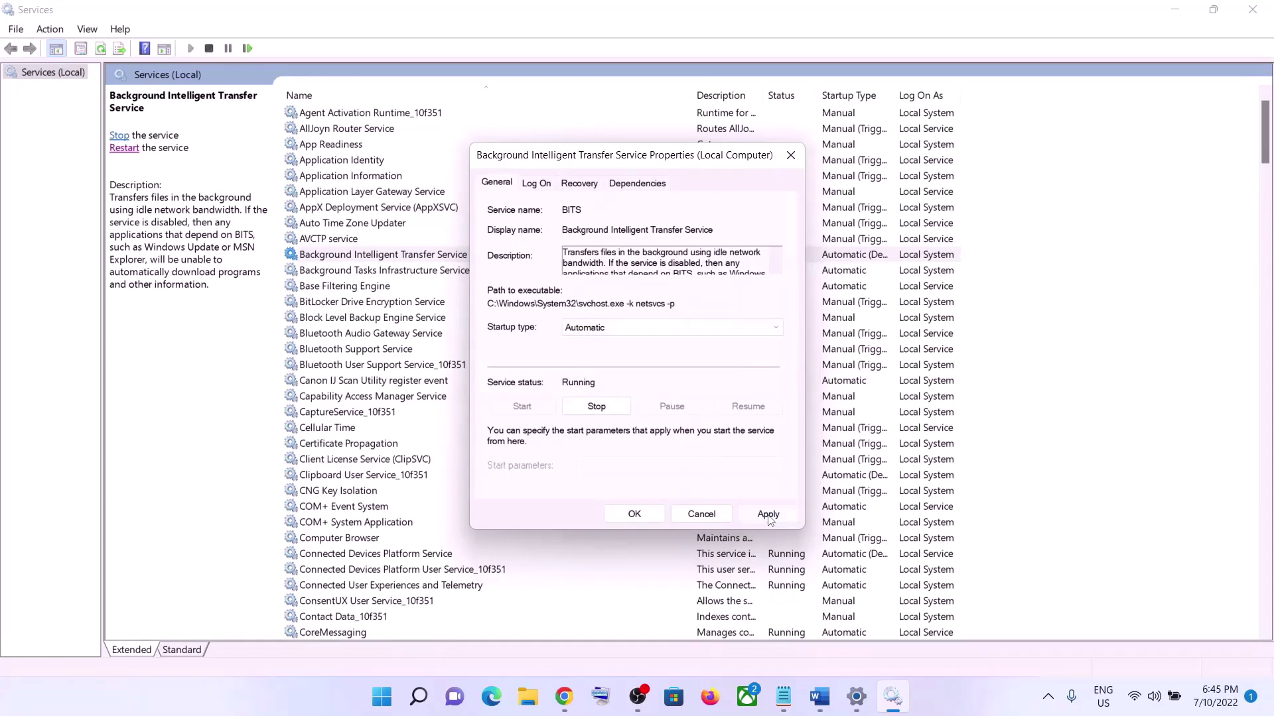
{"action": "left_click", "coordinate": [633, 512]}
Restart BITS, close Services, and scroll the Word guide to Step 3 Installation Assistant.
{"action": "left_click", "coordinate": [411, 258]}
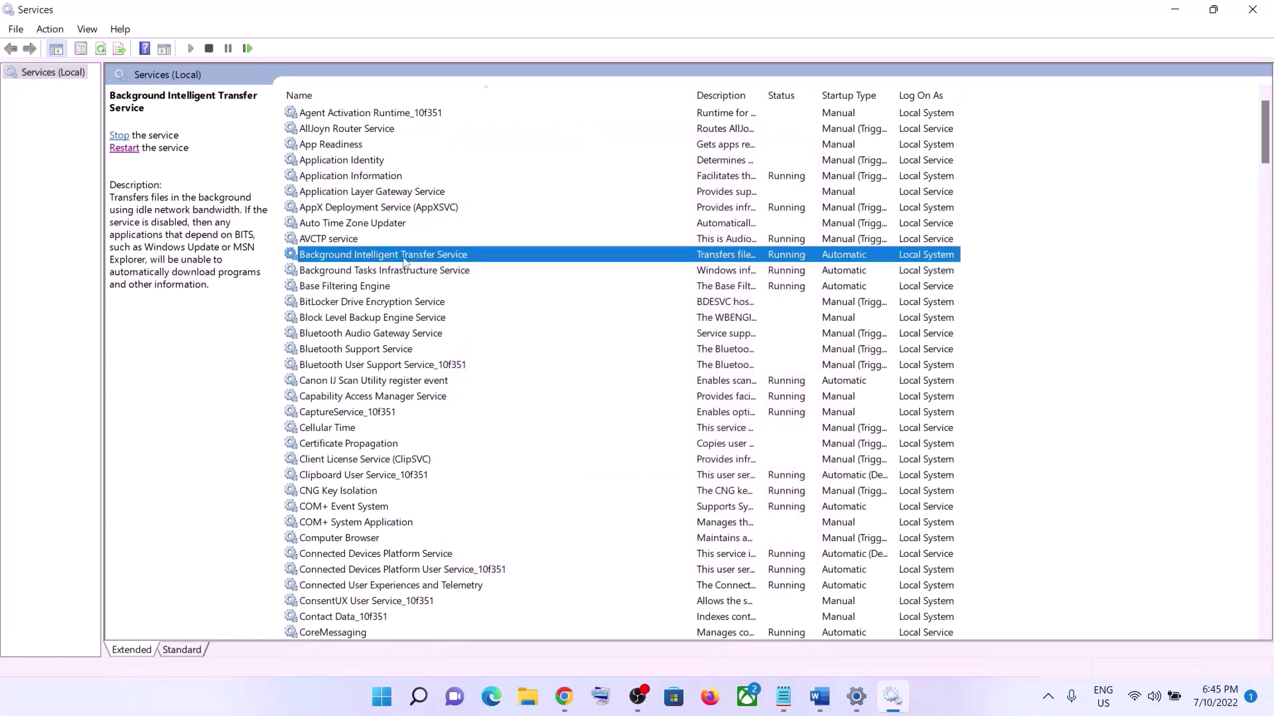
{"action": "left_click", "coordinate": [126, 152]}
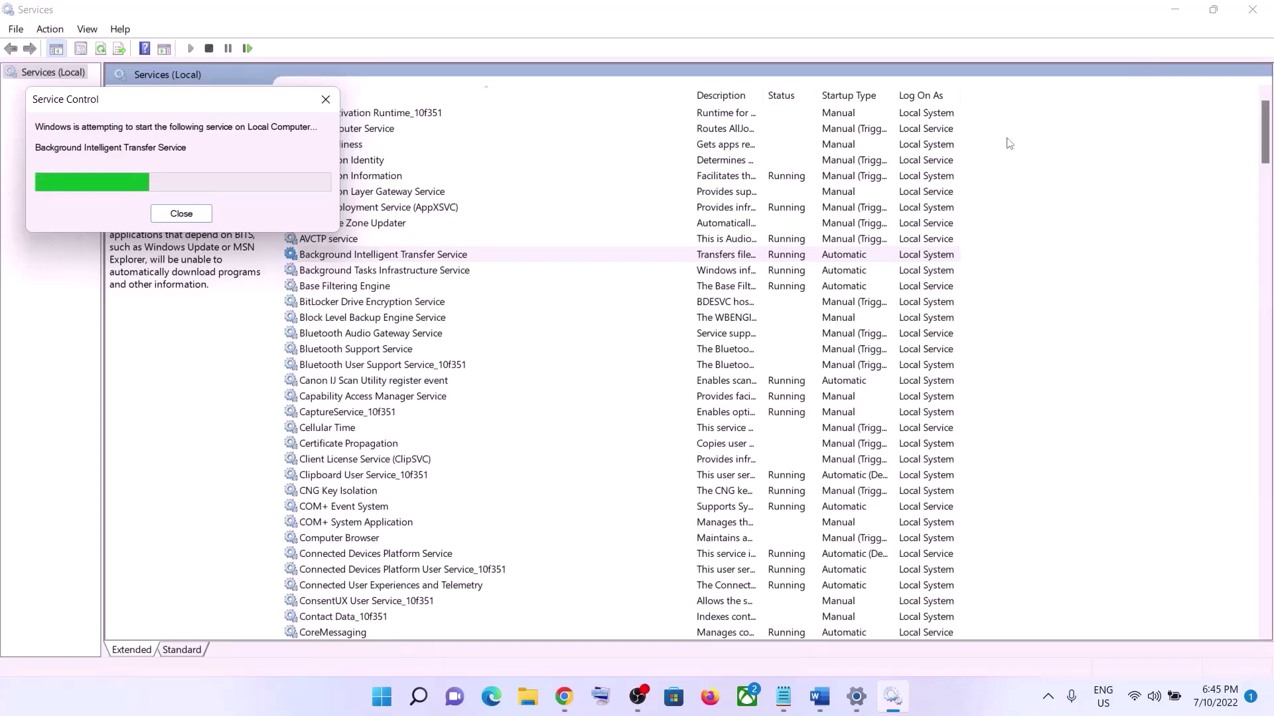
{"action": "left_click", "coordinate": [1252, 10]}
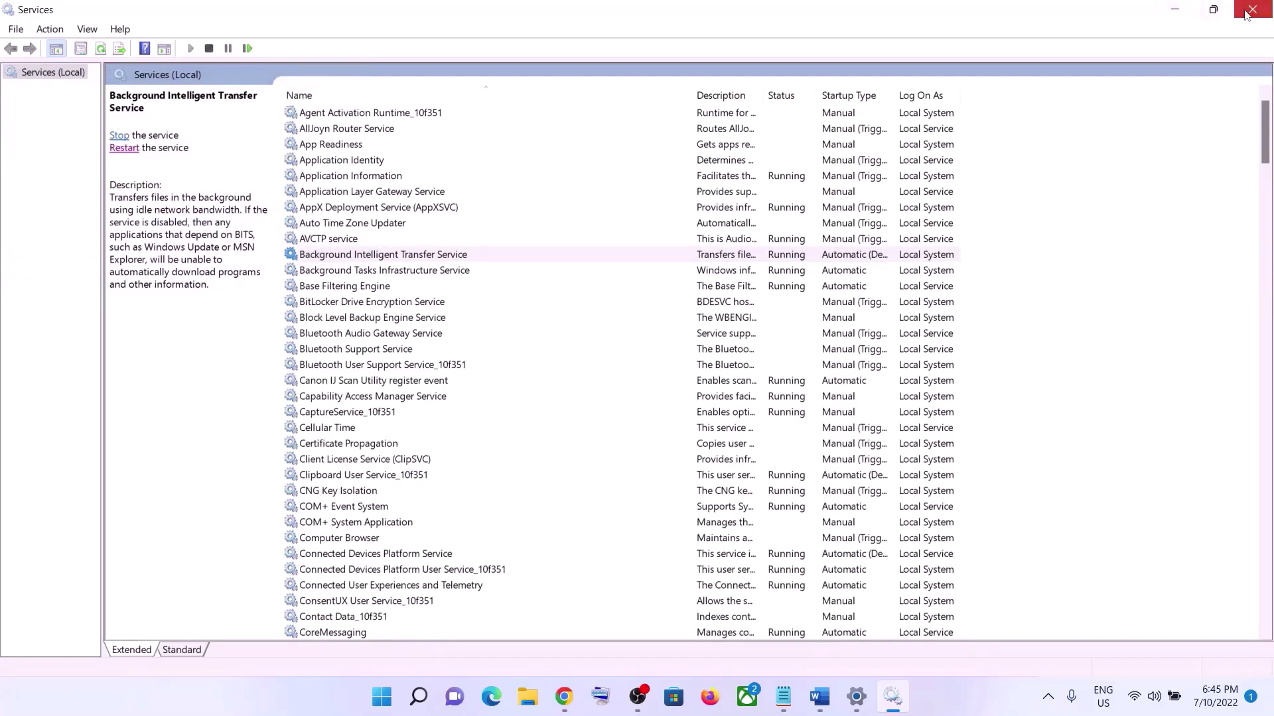
{"action": "scroll", "coordinate": [606, 357], "scroll_direction": "down", "scroll_amount": 4}
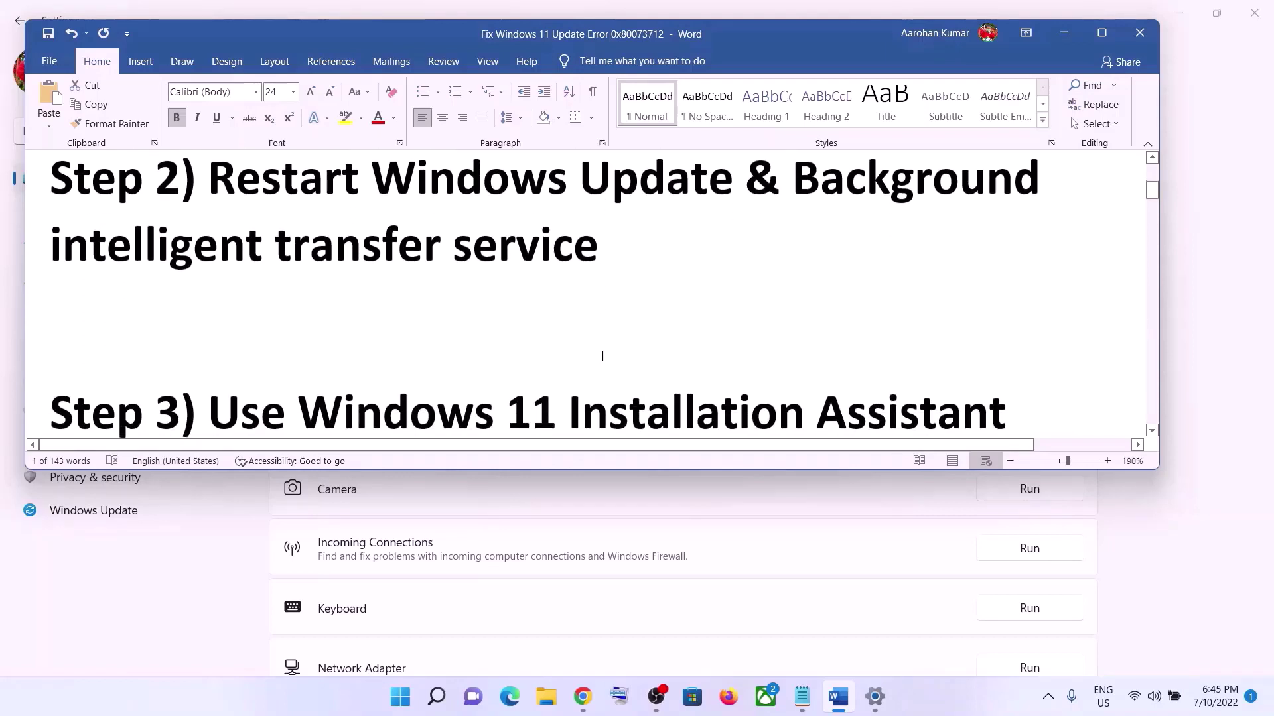
{"action": "scroll", "coordinate": [600, 352], "scroll_direction": "down", "scroll_amount": 2}
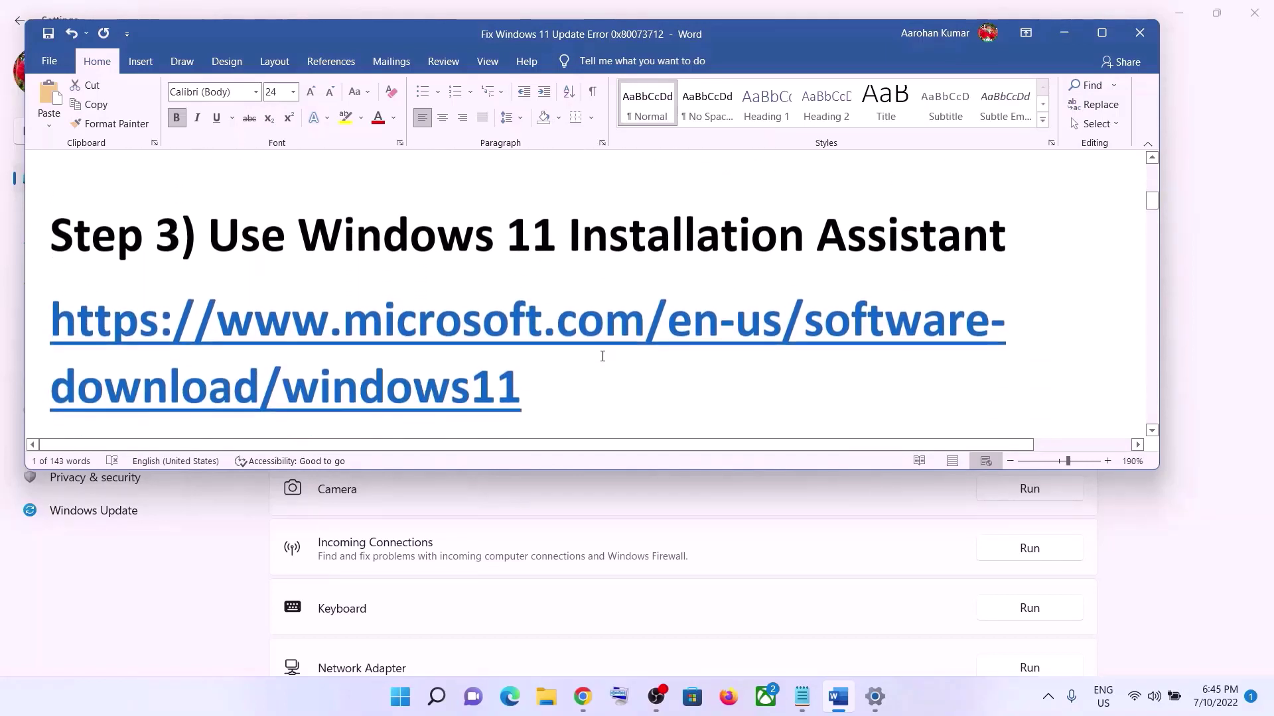
Copy the Windows 11 download link from the guide and open the Download Windows 11 page.
{"action": "triple_click", "coordinate": [554, 379]}
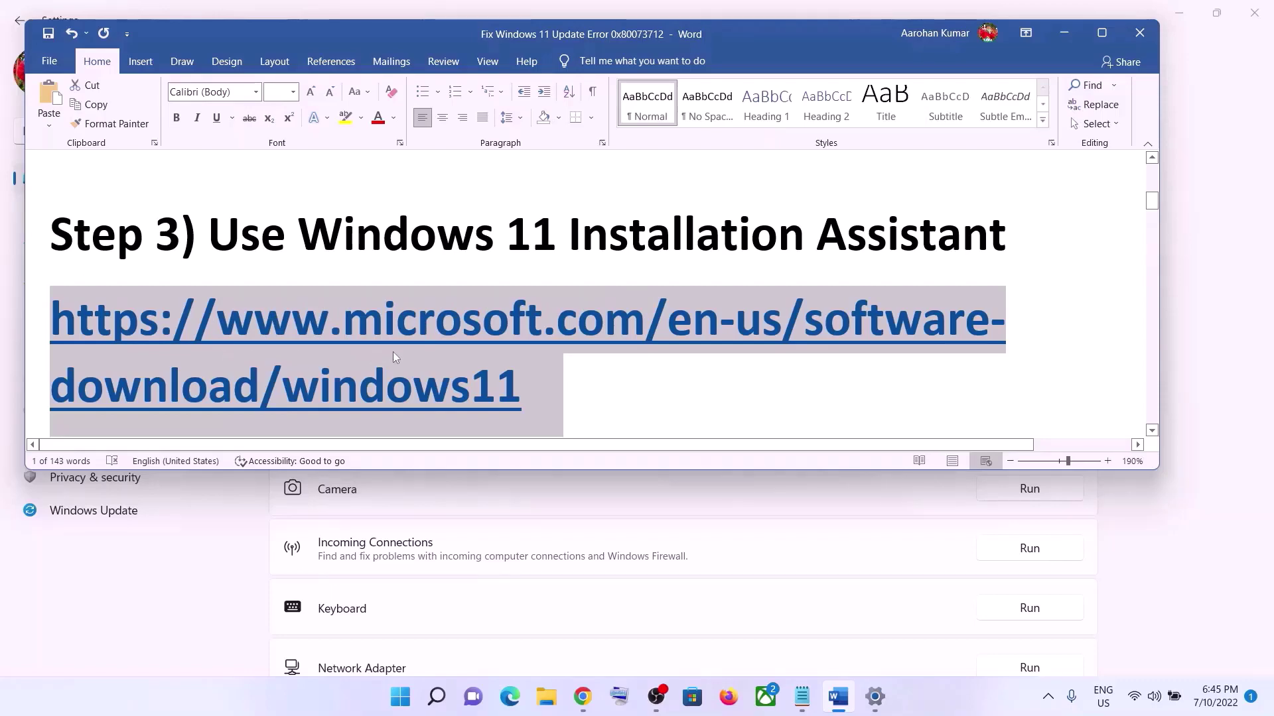
{"action": "right_click", "coordinate": [440, 357]}
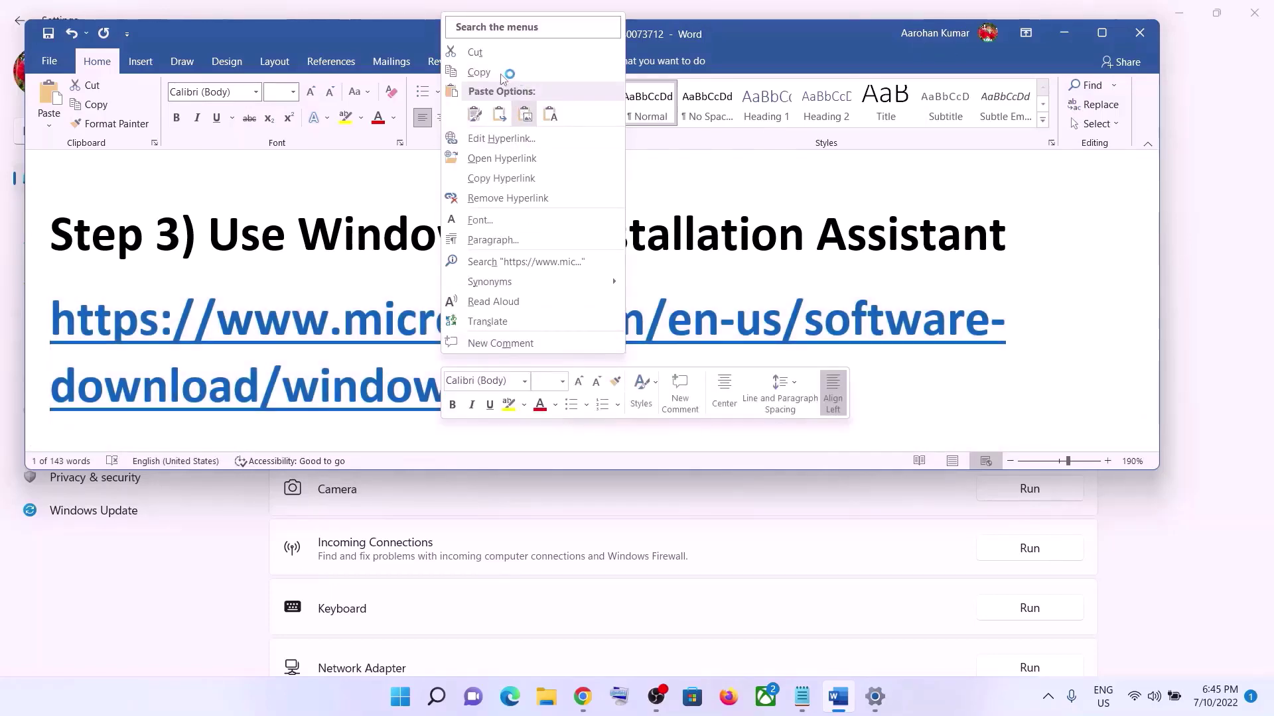
{"action": "left_click", "coordinate": [478, 71]}
{"action": "left_click", "coordinate": [582, 696]}
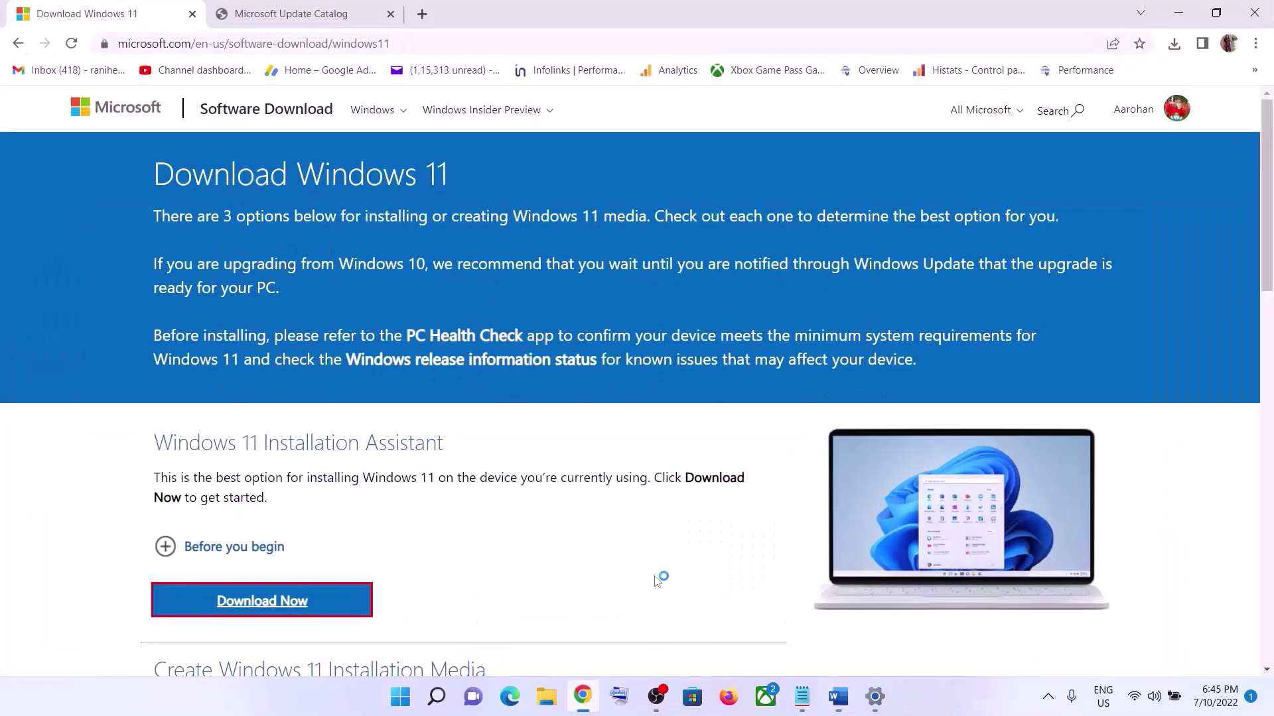
{"action": "scroll", "coordinate": [504, 437], "scroll_direction": "down", "scroll_amount": 1}
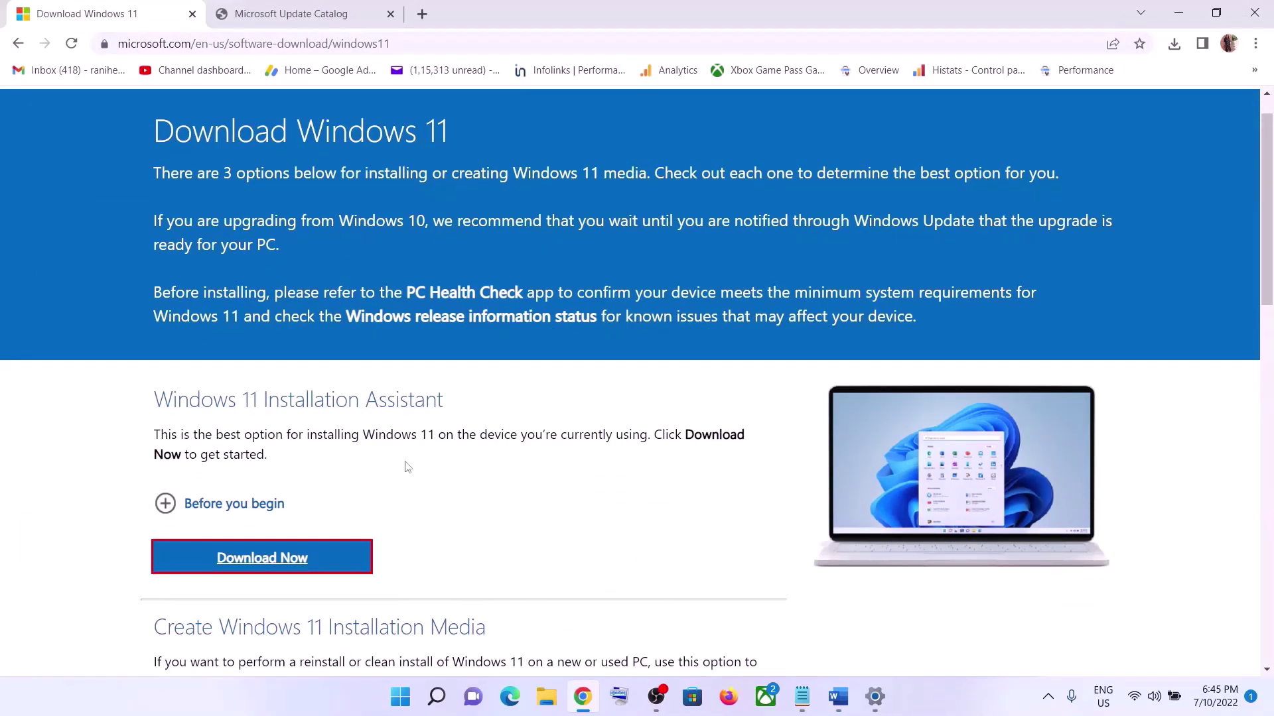
Download and run the Windows 11 Installation Assistant, closing it once Windows is reported current.
{"action": "left_click", "coordinate": [307, 561]}
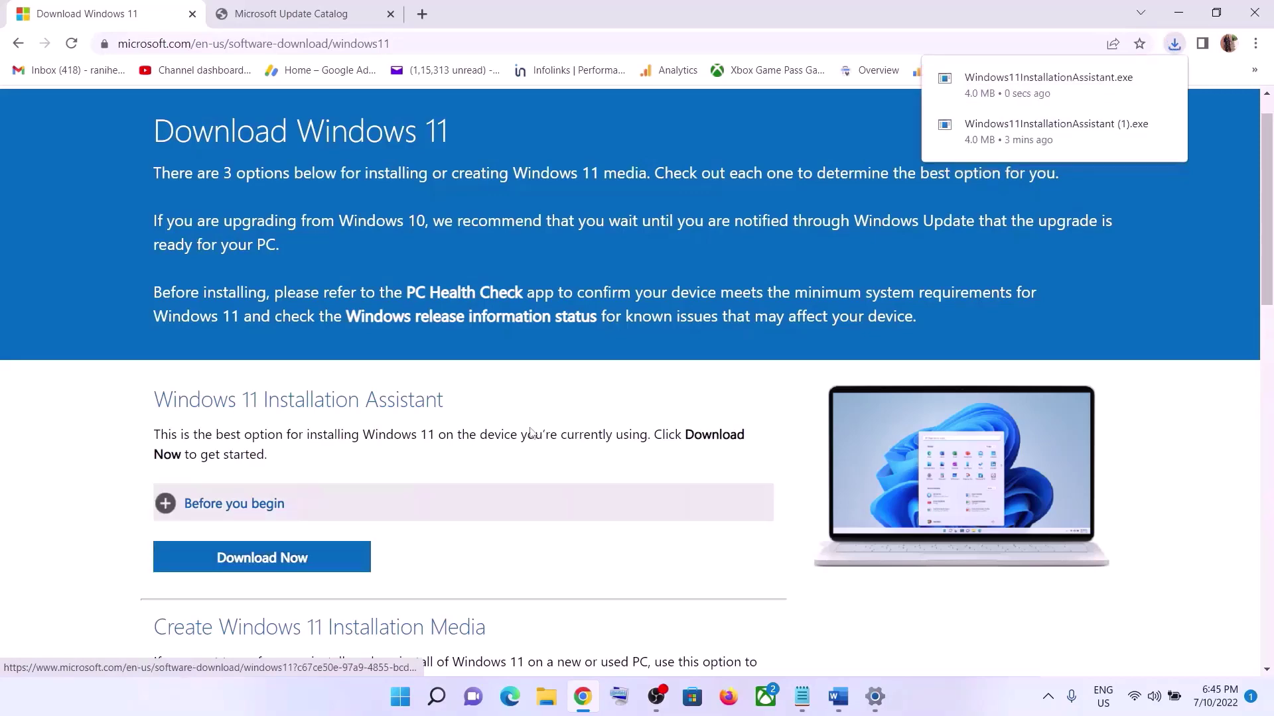
{"action": "left_click", "coordinate": [1028, 96]}
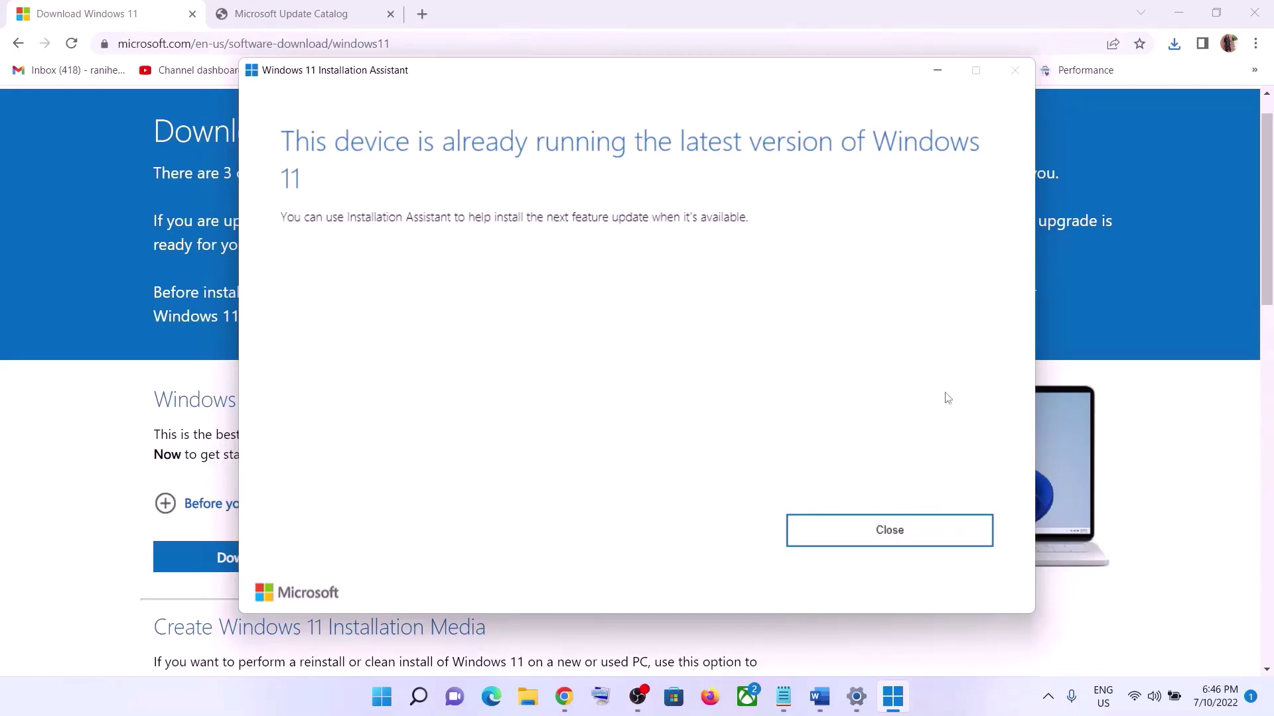
{"action": "left_click", "coordinate": [895, 532]}
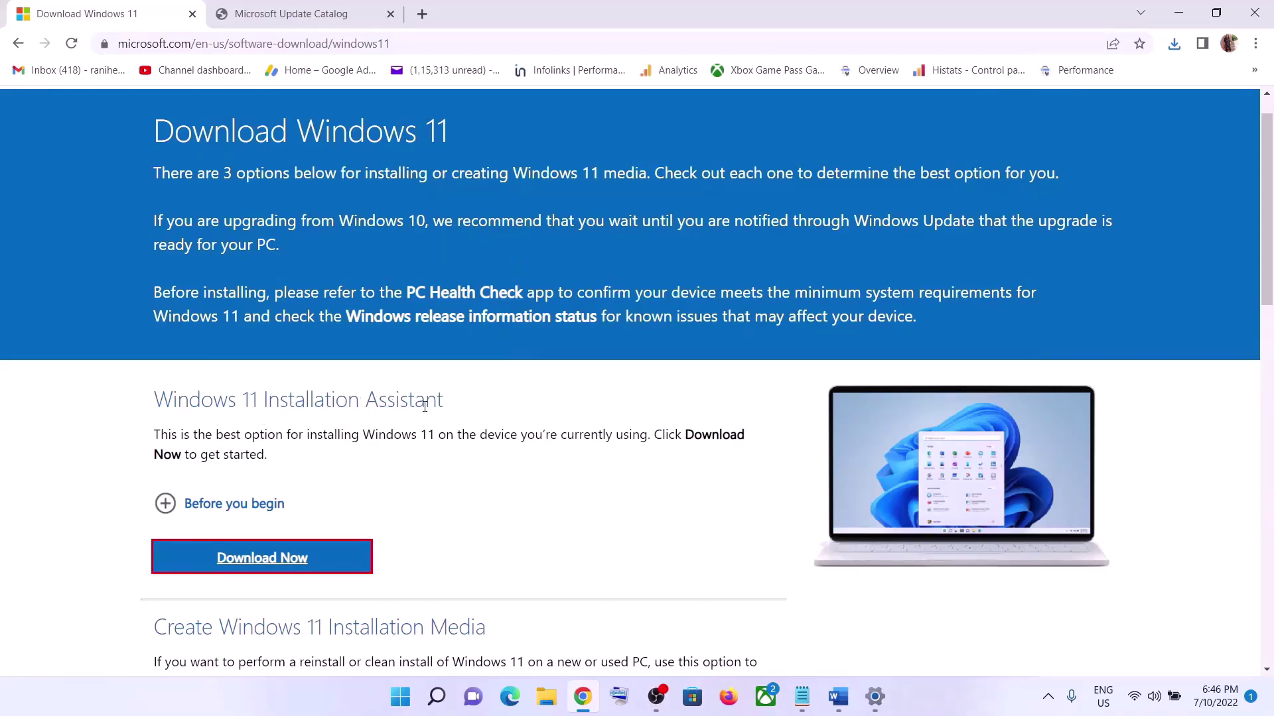
Open the properties of Windows11InstallationAssistant in the Downloads folder.
{"action": "left_click", "coordinate": [546, 696]}
{"action": "left_click", "coordinate": [80, 174]}
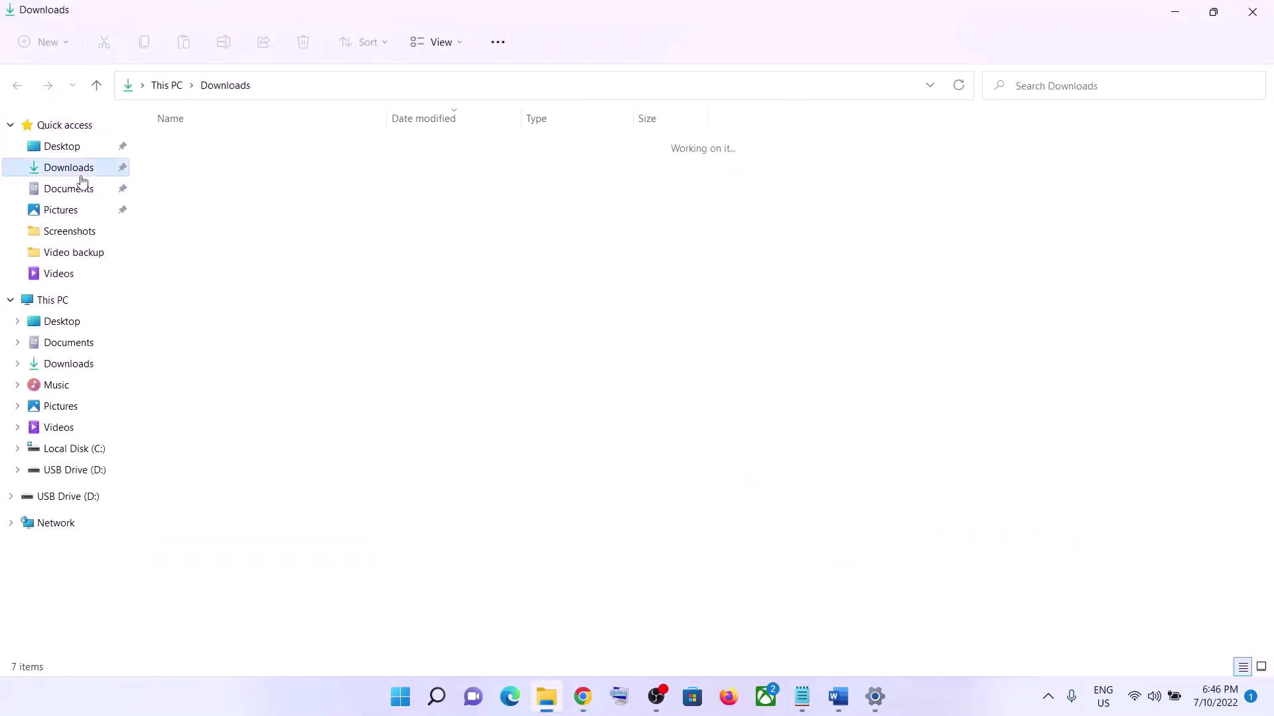
{"action": "left_click", "coordinate": [244, 167]}
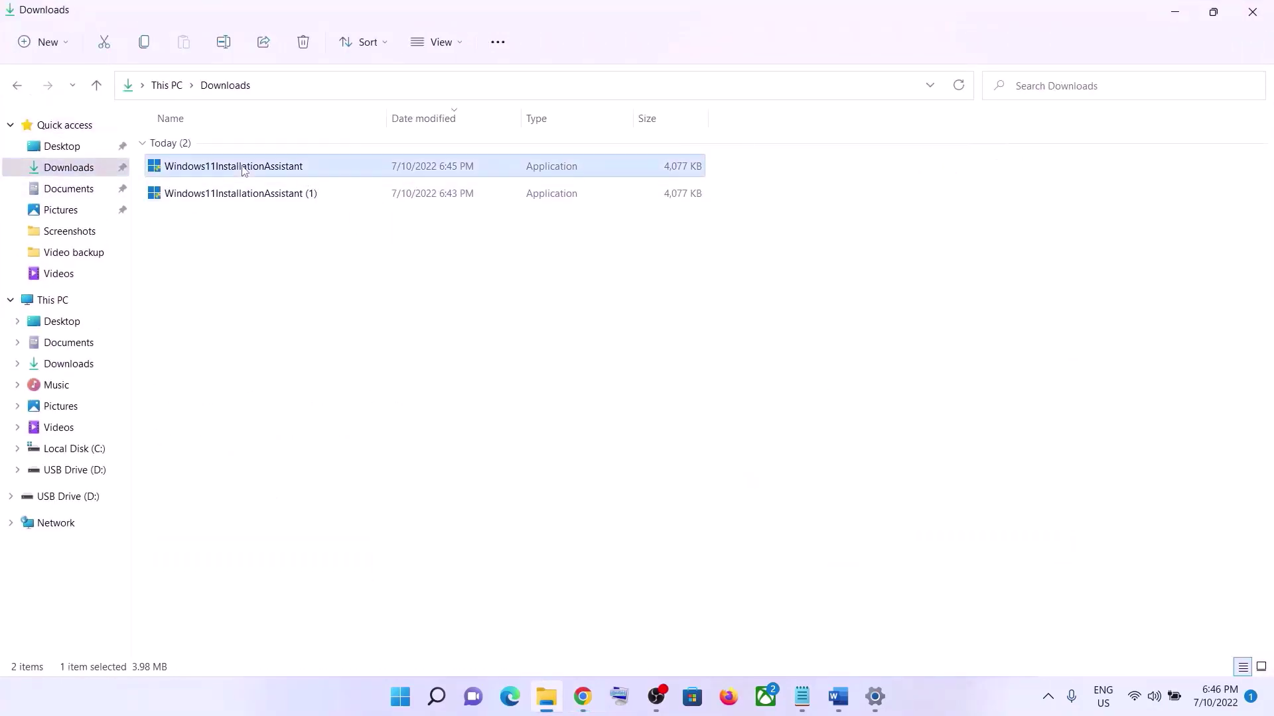
{"action": "right_click", "coordinate": [244, 169]}
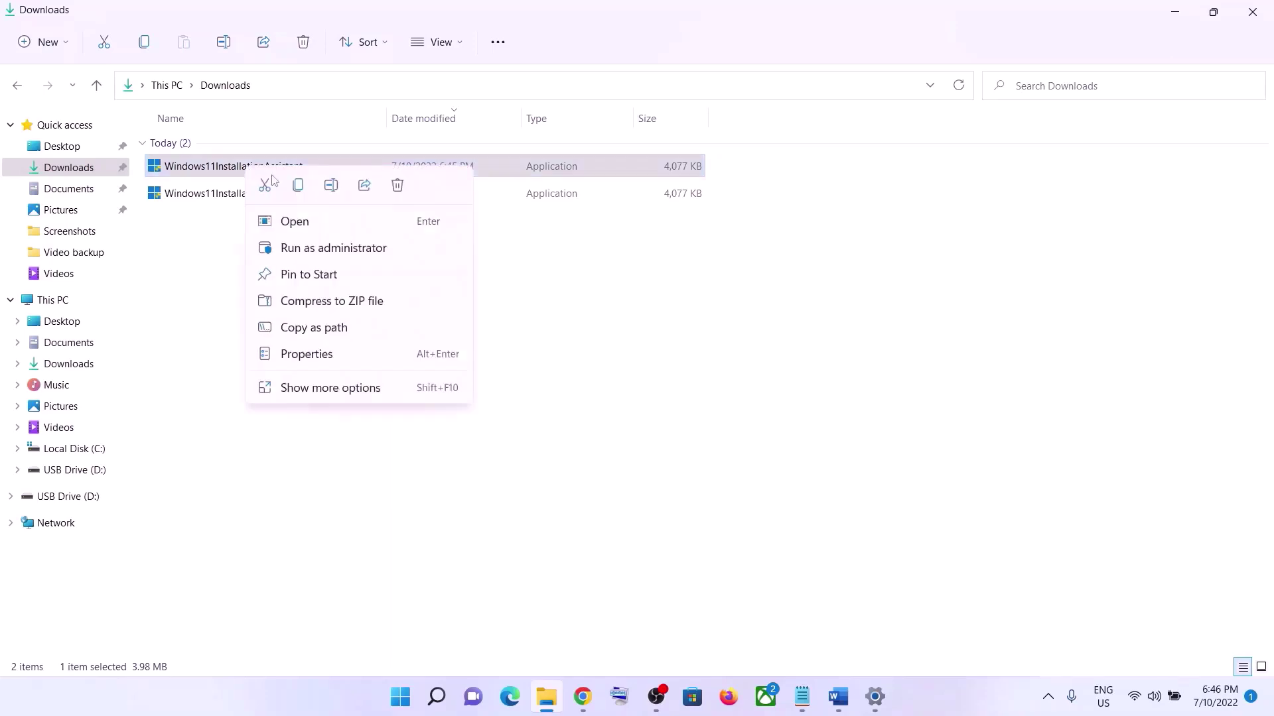
{"action": "left_click", "coordinate": [309, 355]}
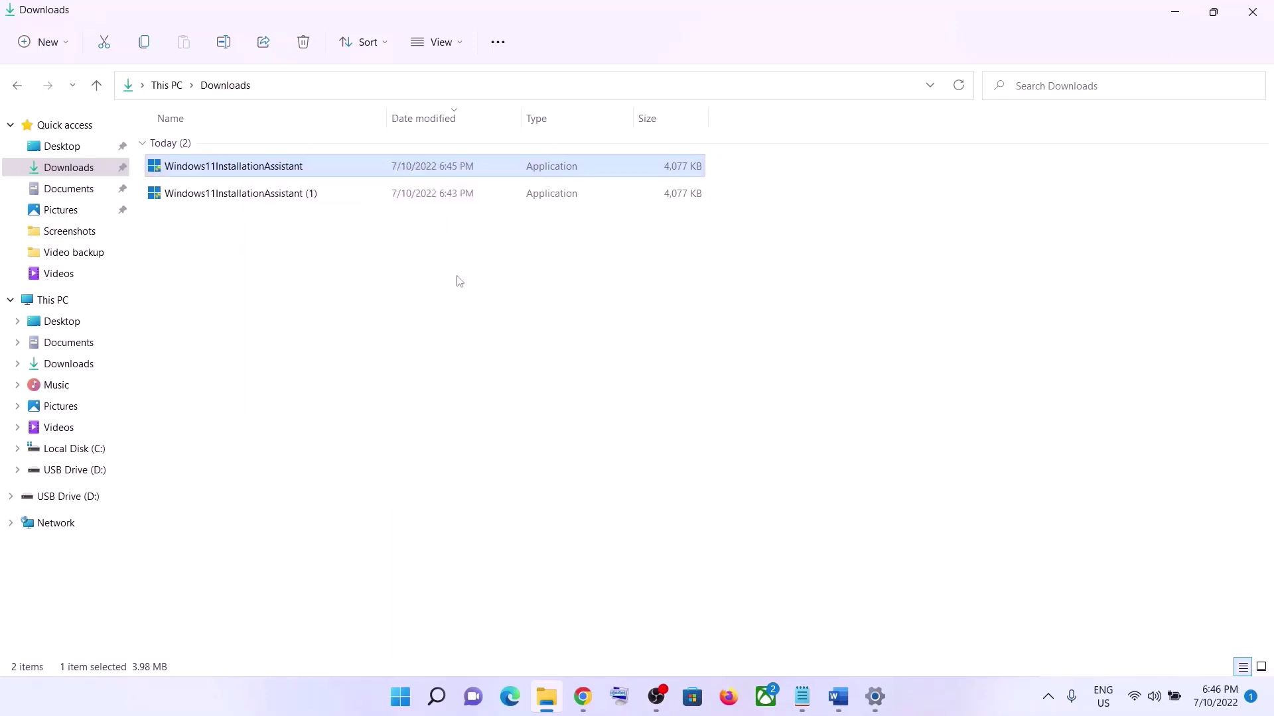
Enable Windows 7 compatibility mode for the installer, apply it, and minimize File Explorer.
{"action": "left_click", "coordinate": [427, 225]}
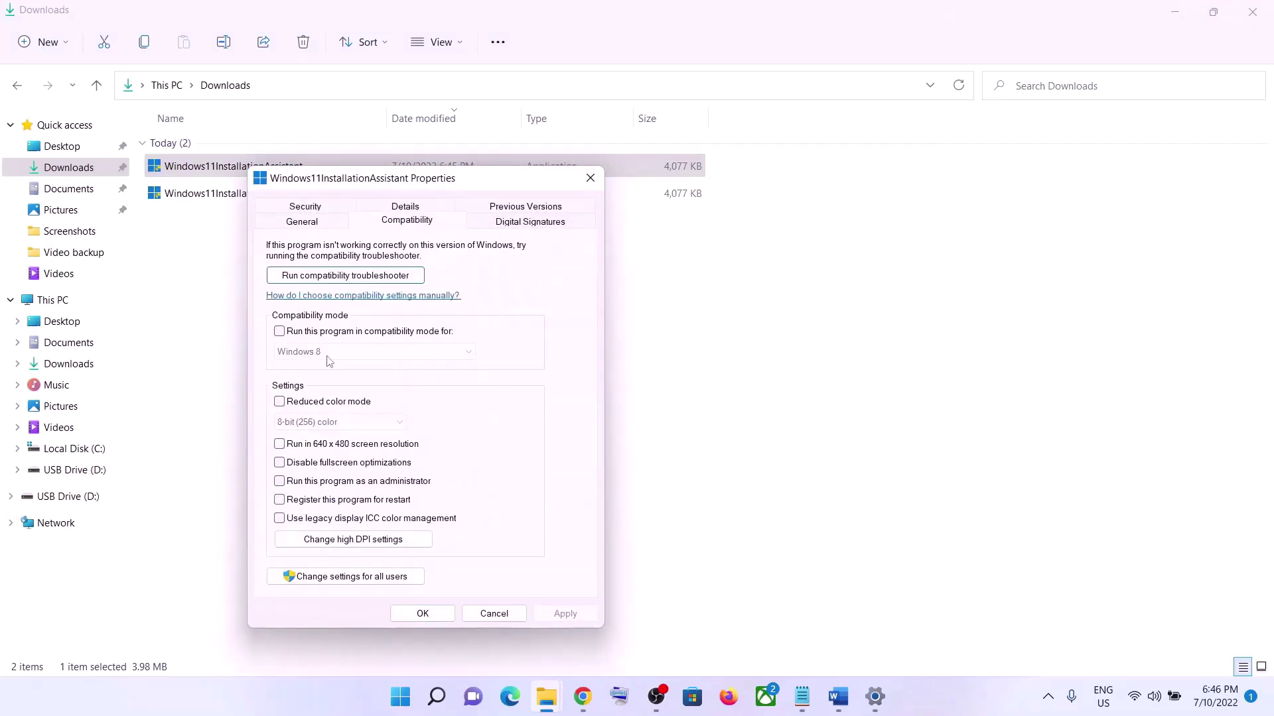
{"action": "left_click", "coordinate": [279, 332]}
{"action": "left_click", "coordinate": [432, 353]}
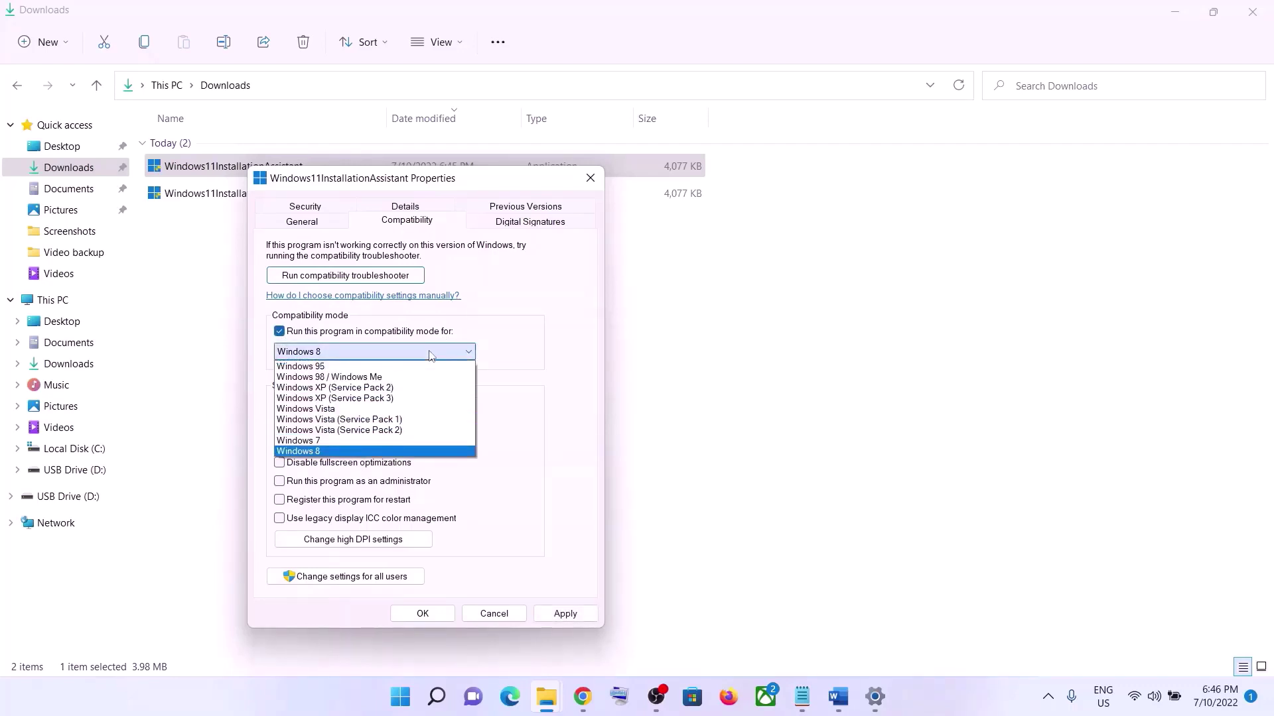
{"action": "left_click", "coordinate": [318, 441]}
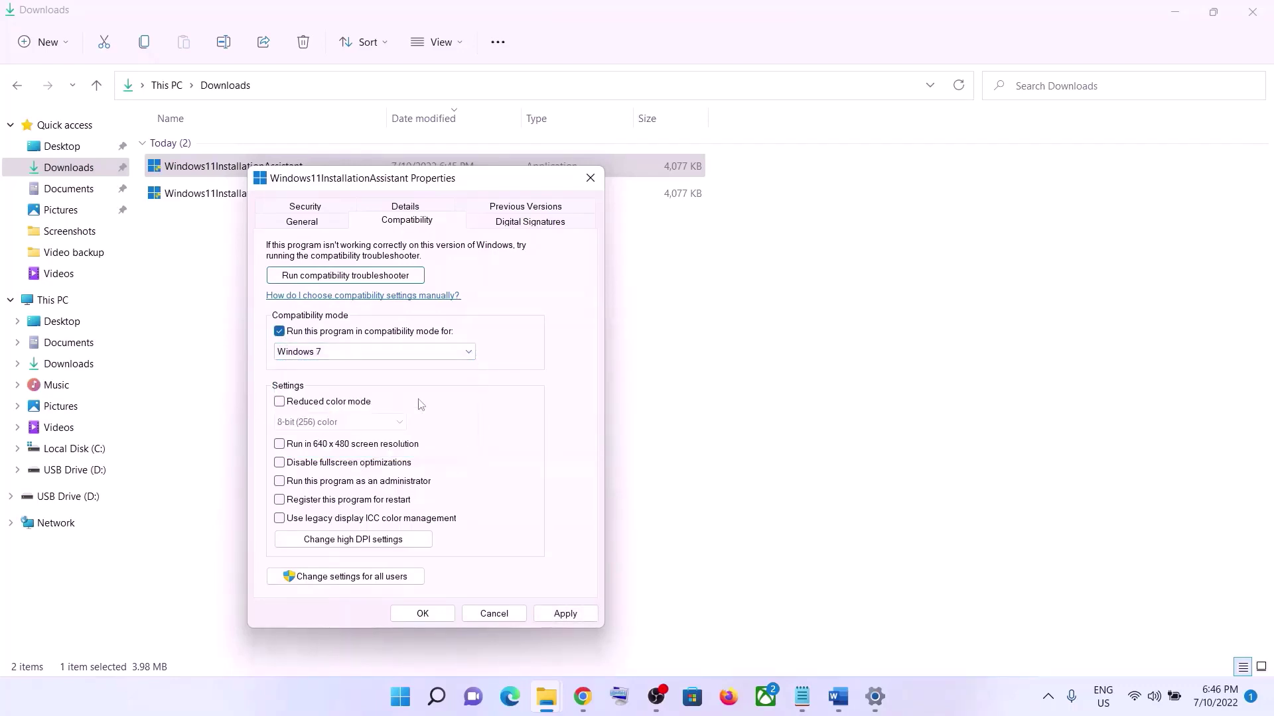
{"action": "left_click", "coordinate": [563, 611]}
{"action": "left_click", "coordinate": [422, 611]}
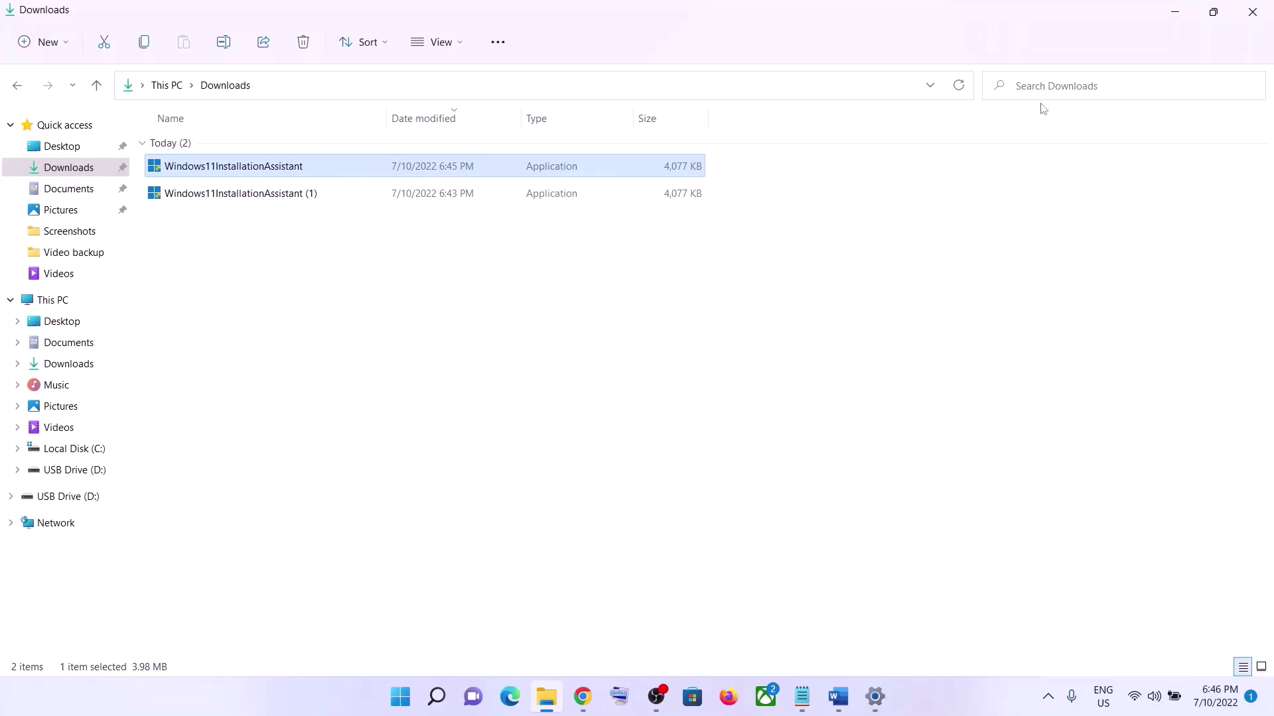
{"action": "left_click", "coordinate": [1174, 12]}
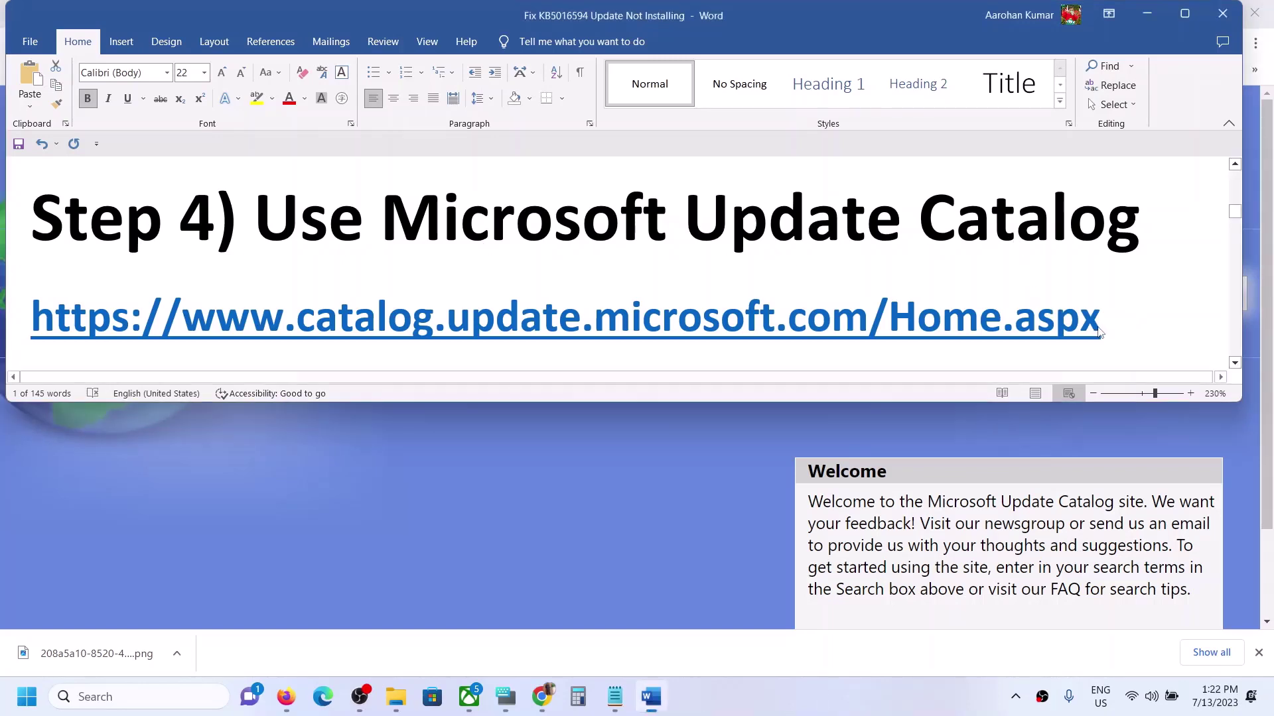
Search the Microsoft Update Catalog for KB5028182.
{"action": "left_click_drag", "start_coordinate": [1010, 319], "coordinate": [32, 319]}
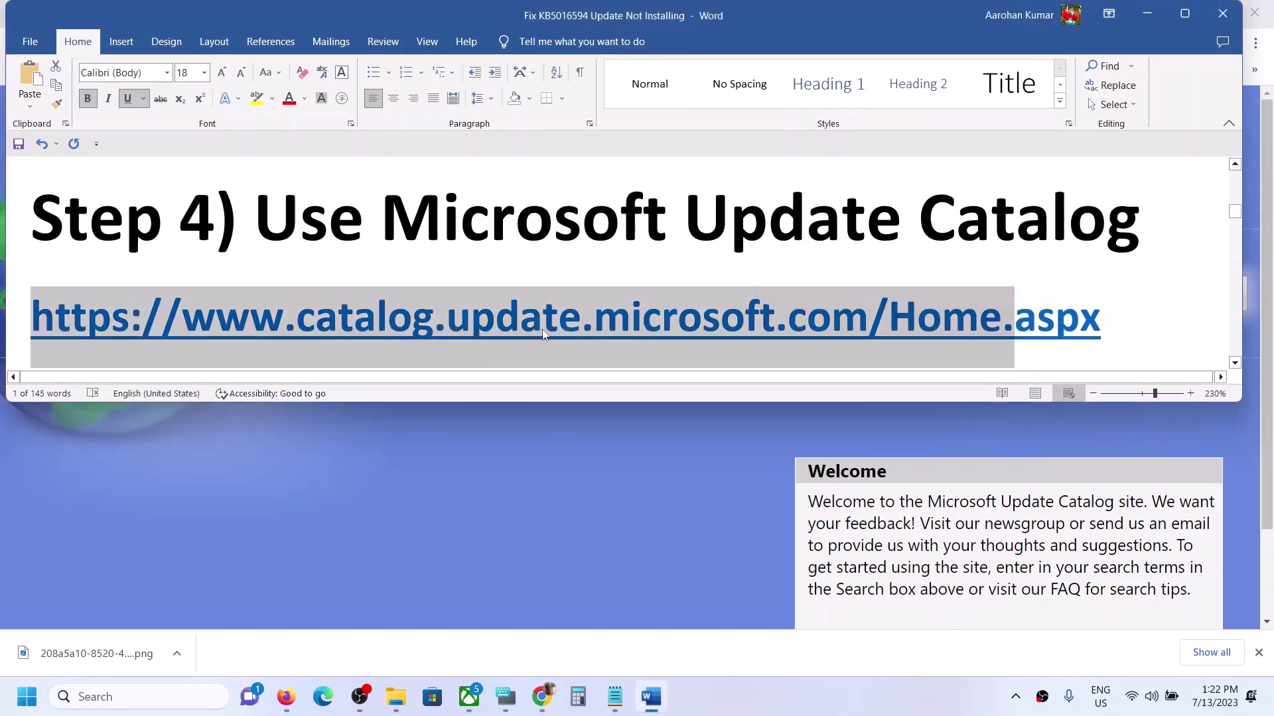
{"action": "left_click", "coordinate": [1147, 13]}
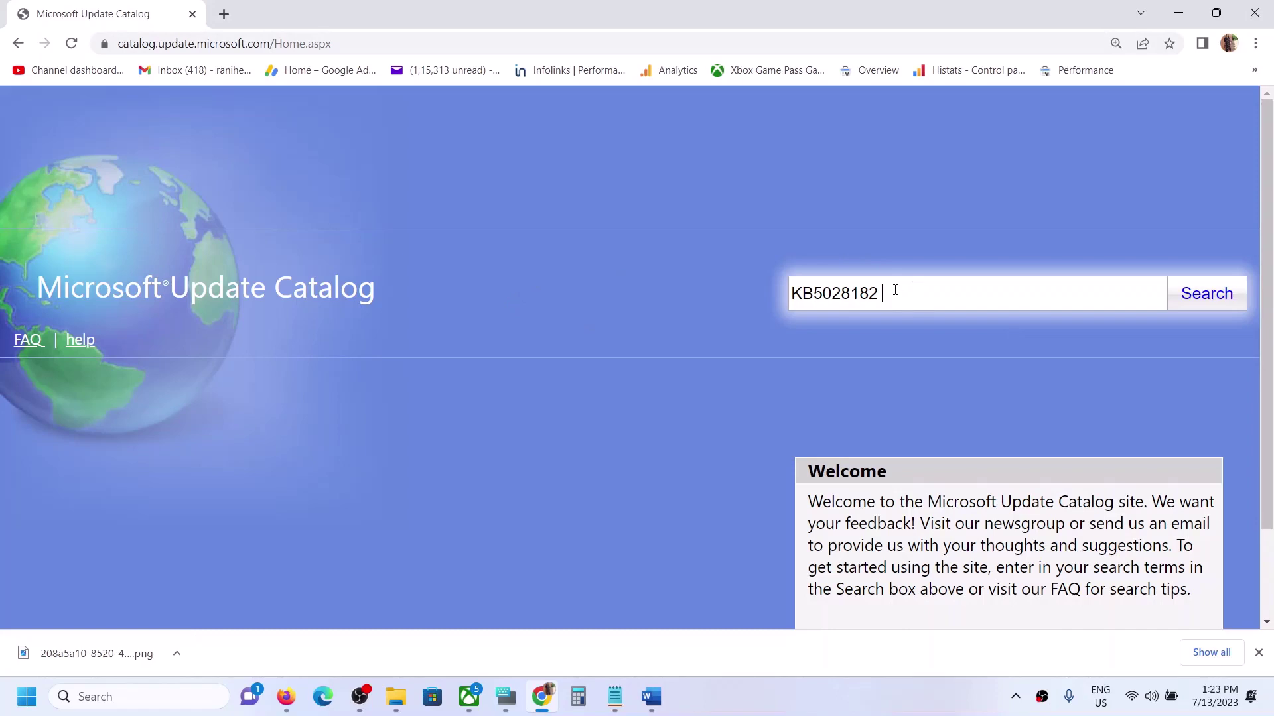
{"action": "left_click_drag", "start_coordinate": [895, 290], "coordinate": [726, 301]}
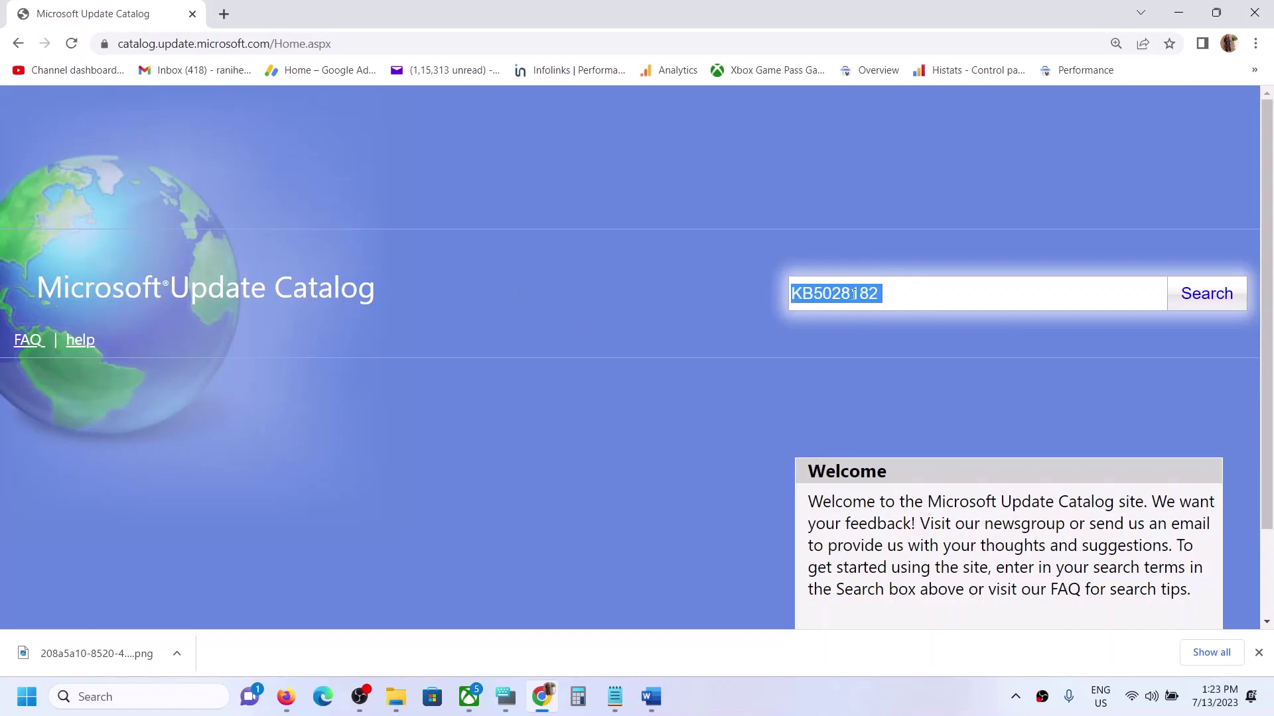
{"action": "left_click", "coordinate": [1221, 305]}
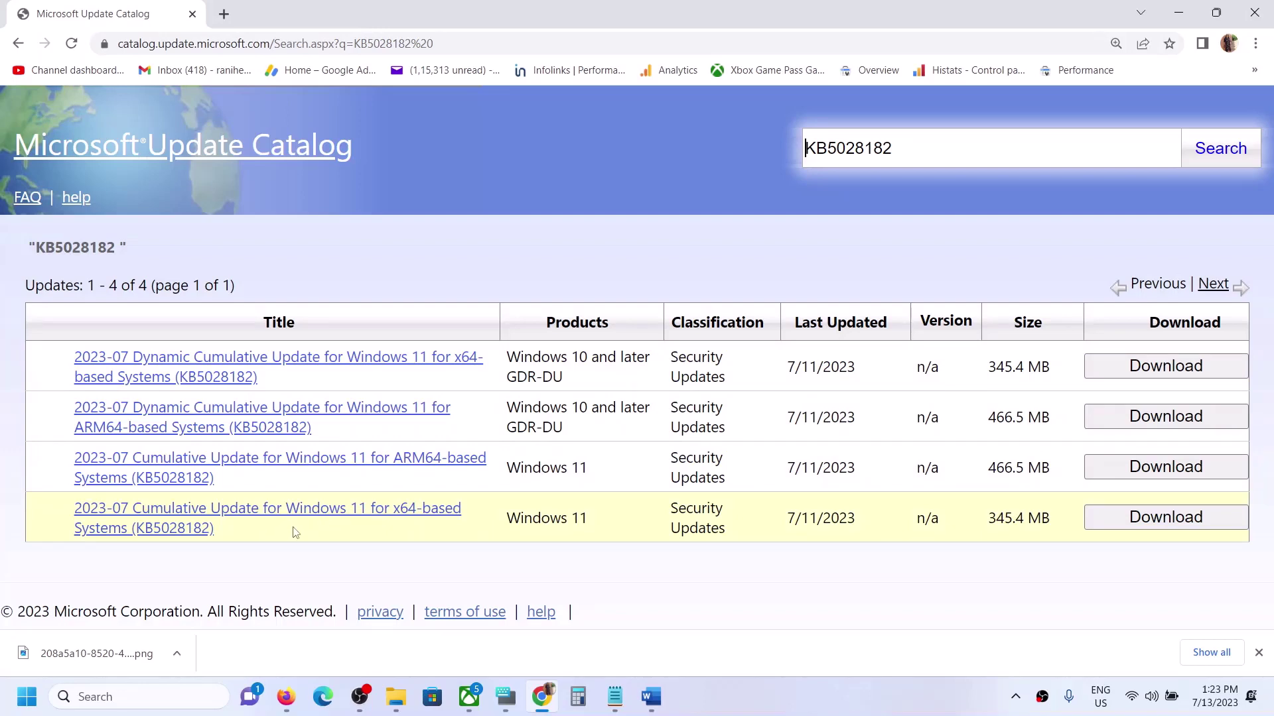
Download the .msu package for the 2023-07 Cumulative Update for Windows 11 x64.
{"action": "left_click", "coordinate": [1151, 530]}
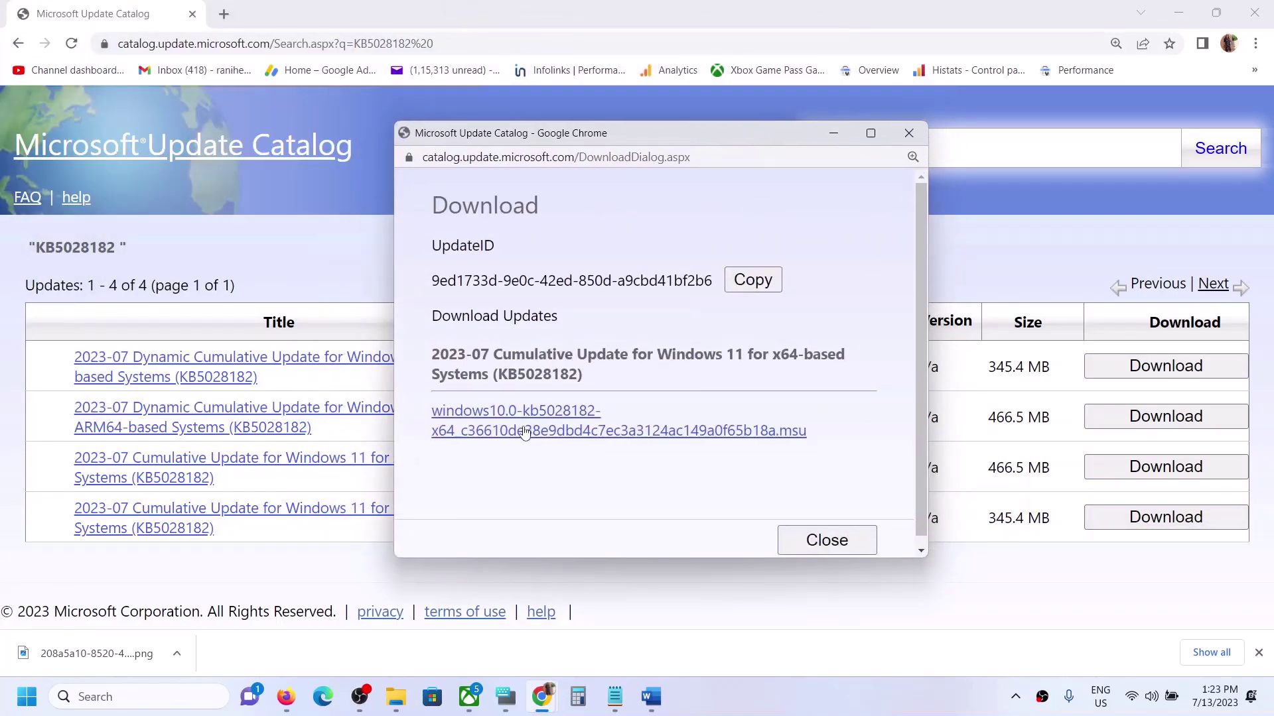
{"action": "left_click", "coordinate": [537, 432]}
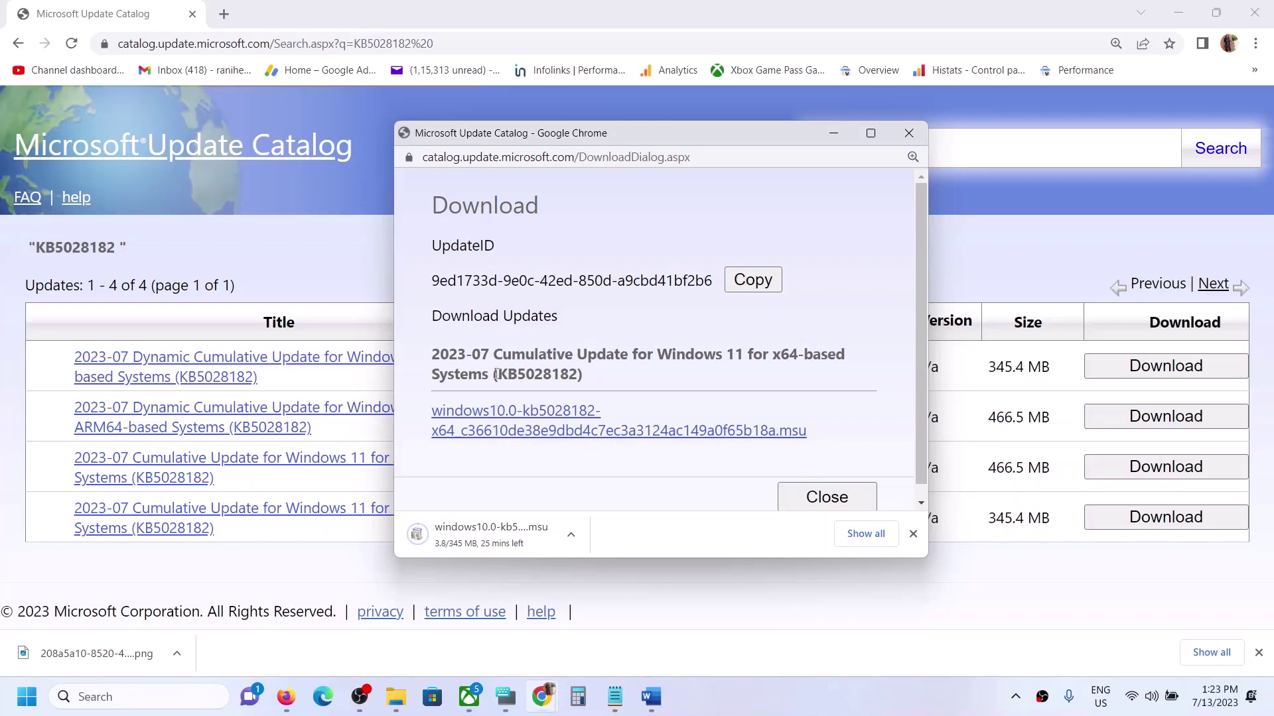
{"action": "left_click_drag", "start_coordinate": [496, 375], "coordinate": [591, 389]}
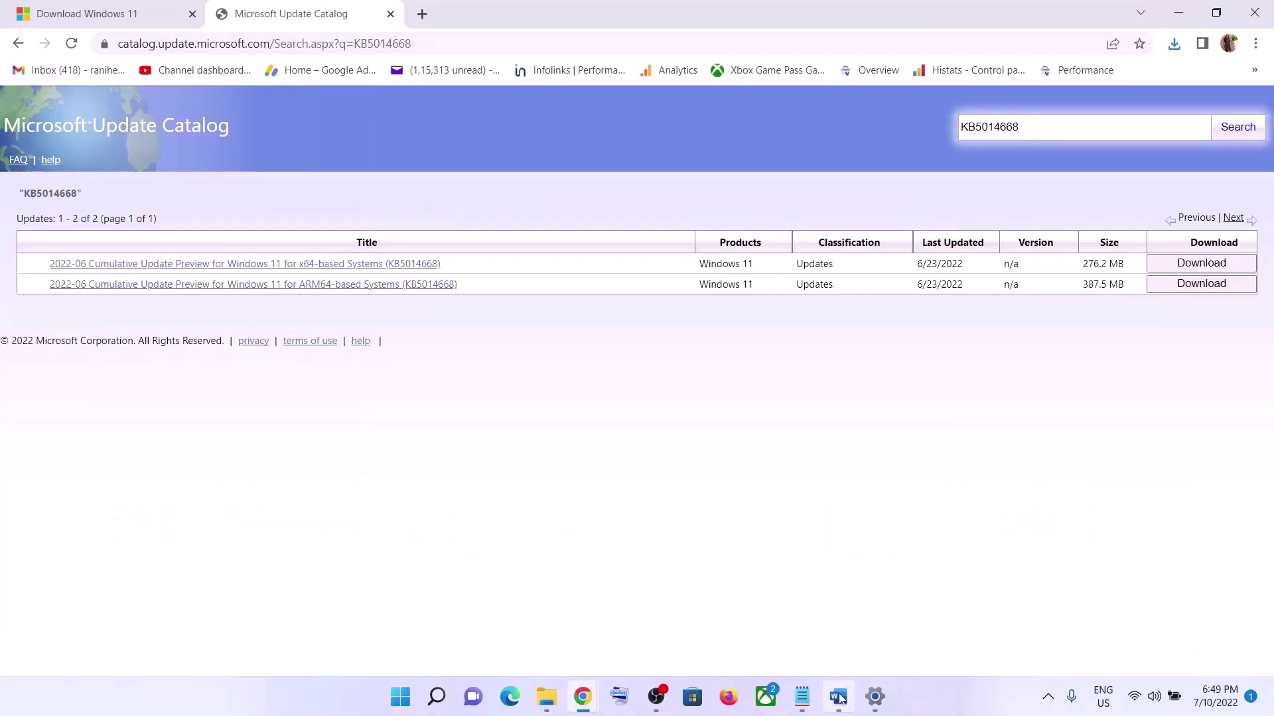
{"action": "left_click", "coordinate": [837, 696]}
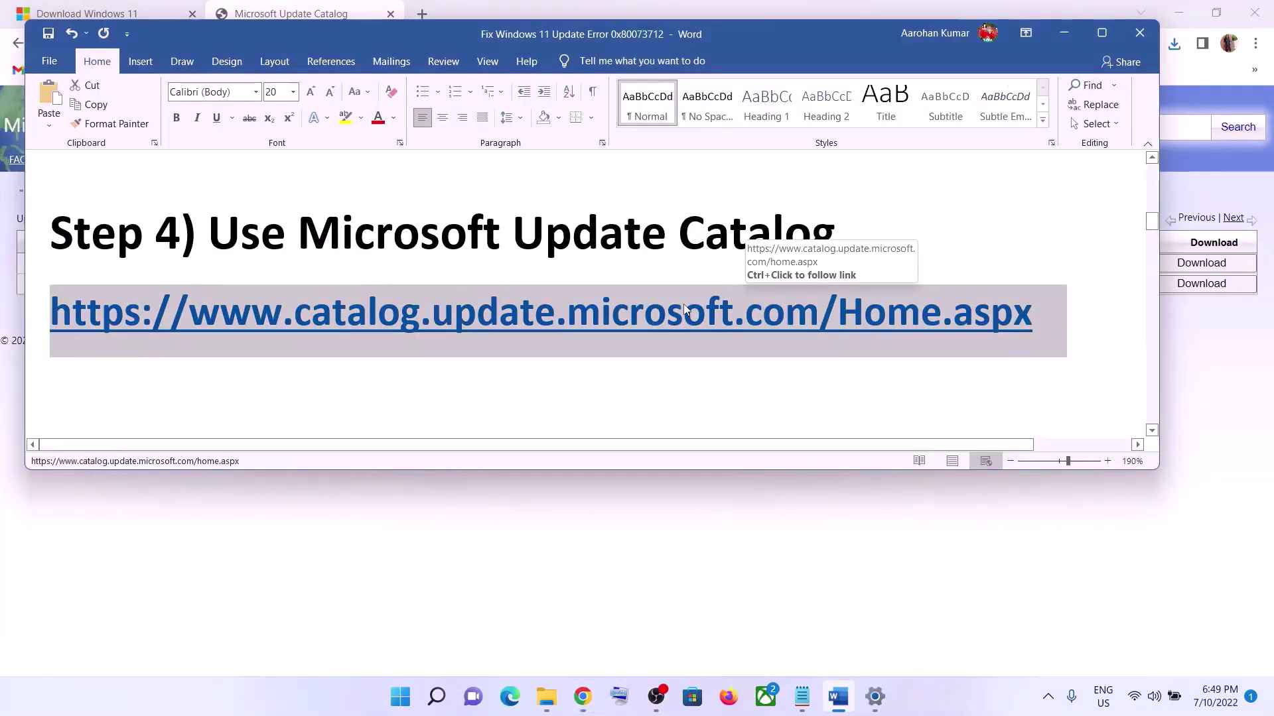
Copy the Windows Update reset commands, starting at SC config, from the Word guide.
{"action": "scroll", "coordinate": [684, 305], "scroll_direction": "down", "scroll_amount": 2}
{"action": "scroll", "coordinate": [684, 305], "scroll_direction": "down", "scroll_amount": 2}
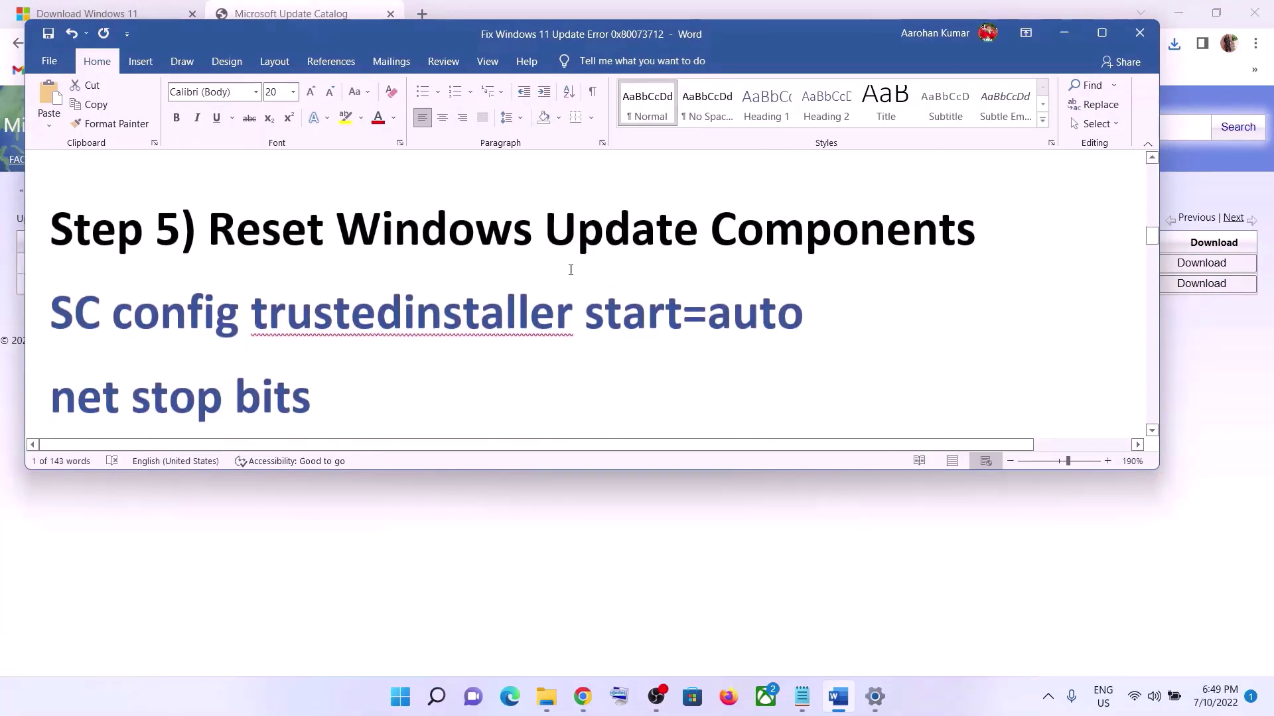
{"action": "left_click_drag", "start_coordinate": [53, 304], "coordinate": [401, 360]}
{"action": "right_click", "coordinate": [303, 273]}
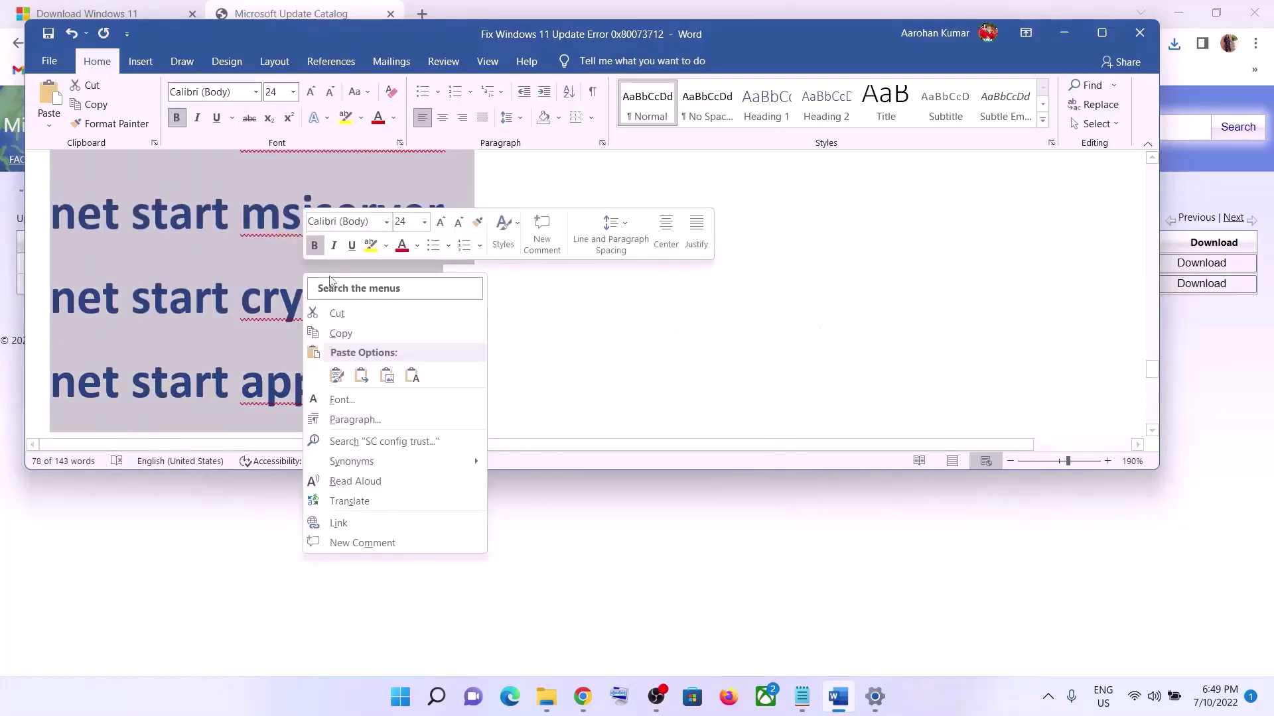
{"action": "left_click", "coordinate": [340, 333]}
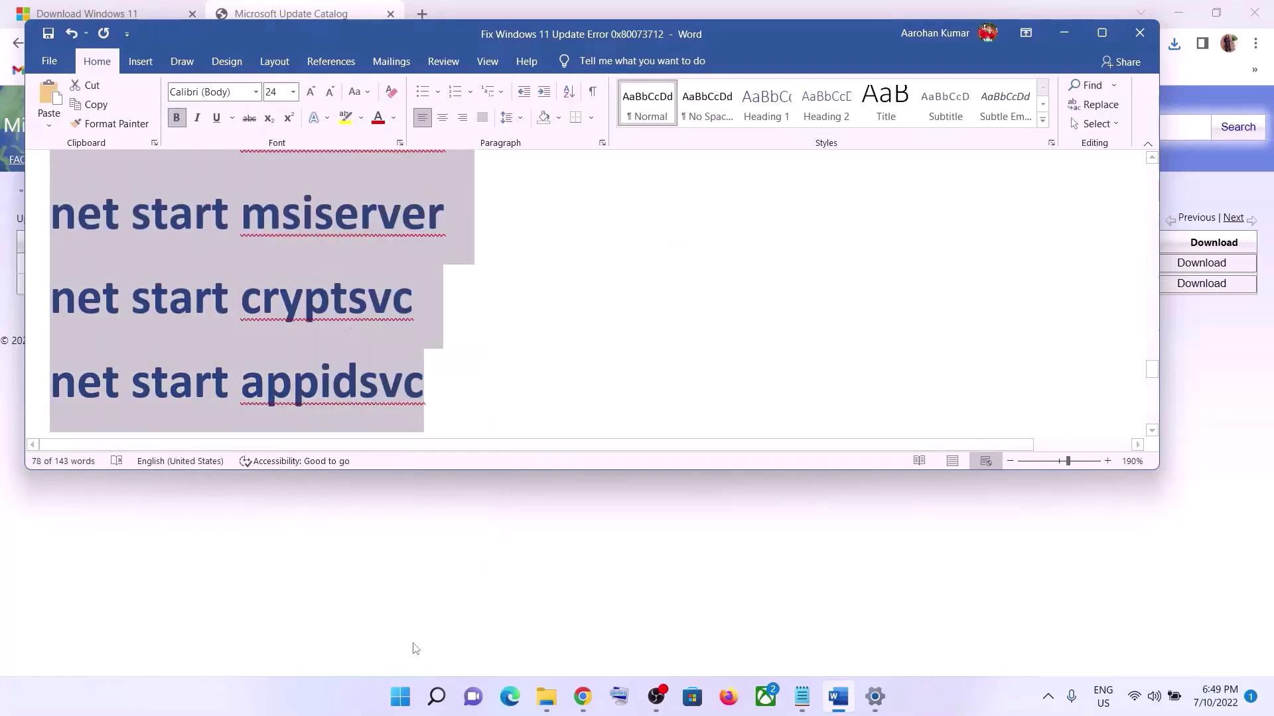
Paste the reset commands into a new Notepad document.
{"action": "left_click", "coordinate": [398, 697]}
{"action": "type", "text": "note"}
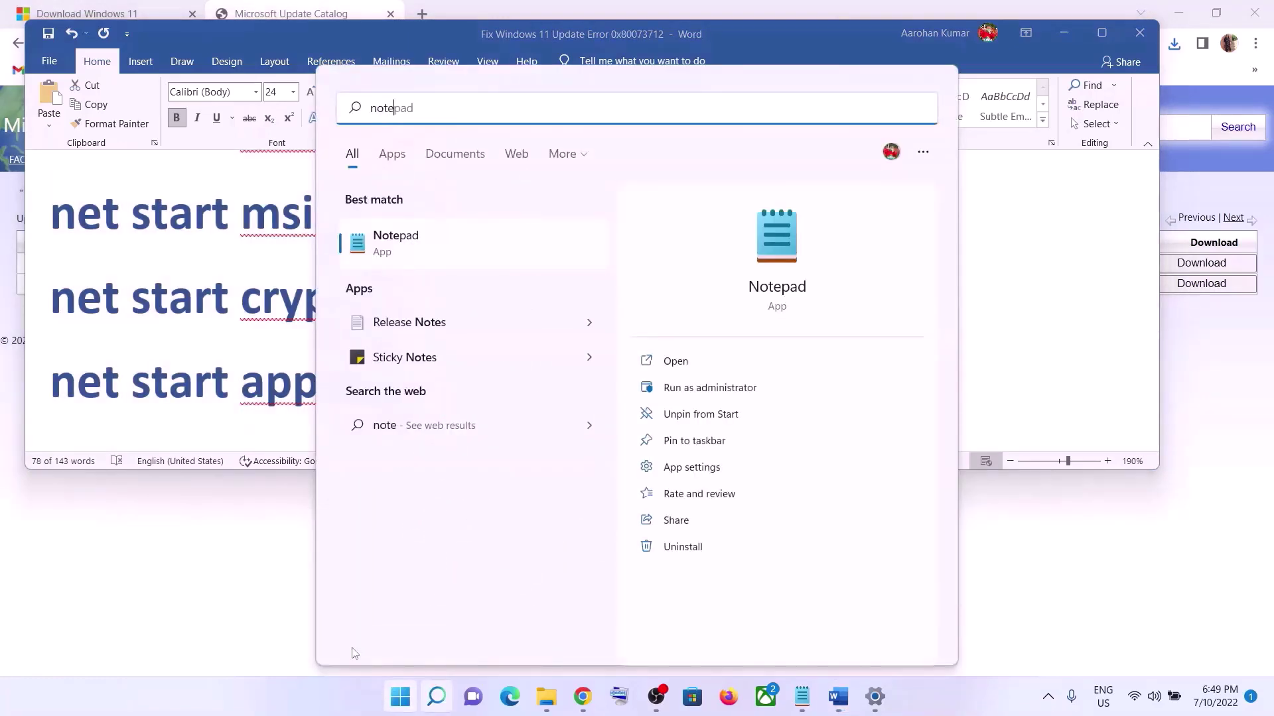
{"action": "left_click", "coordinate": [444, 232]}
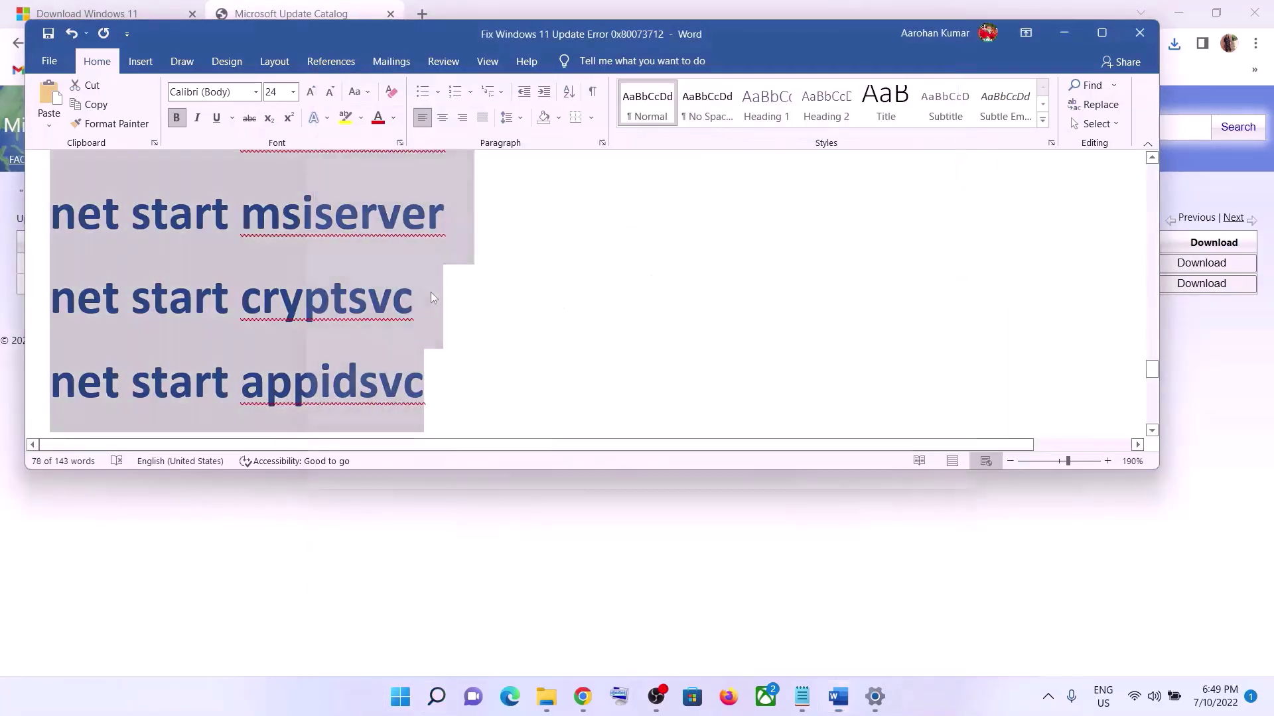
{"action": "right_click", "coordinate": [506, 248]}
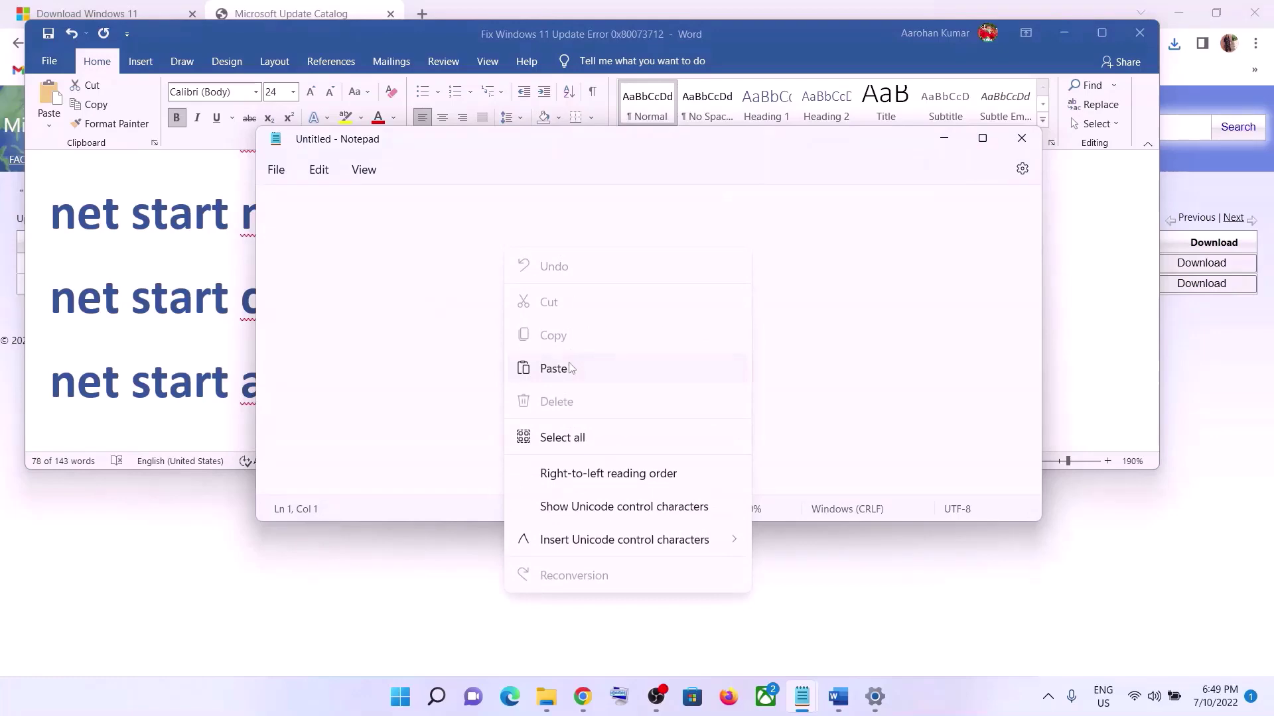
{"action": "left_click", "coordinate": [554, 368]}
Start a Save As to the Desktop and copy the name Wufix.bat from the guide.
{"action": "left_click", "coordinate": [276, 170]}
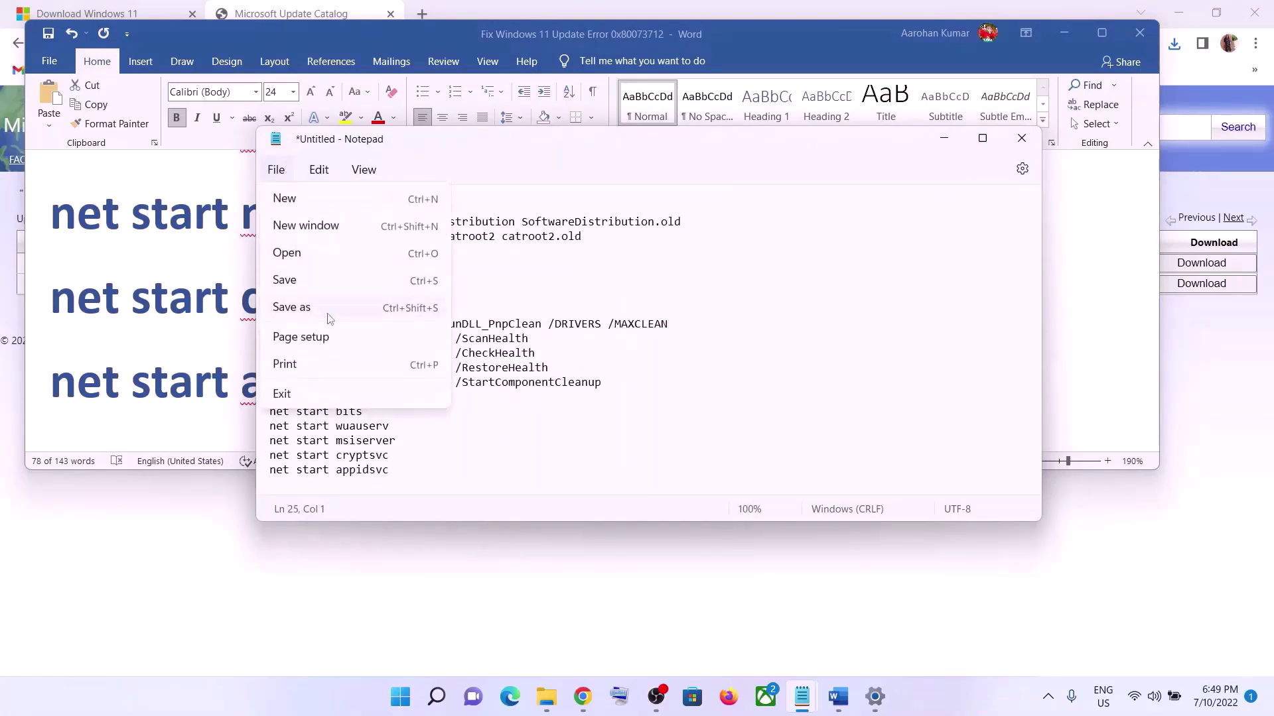
{"action": "left_click", "coordinate": [312, 308]}
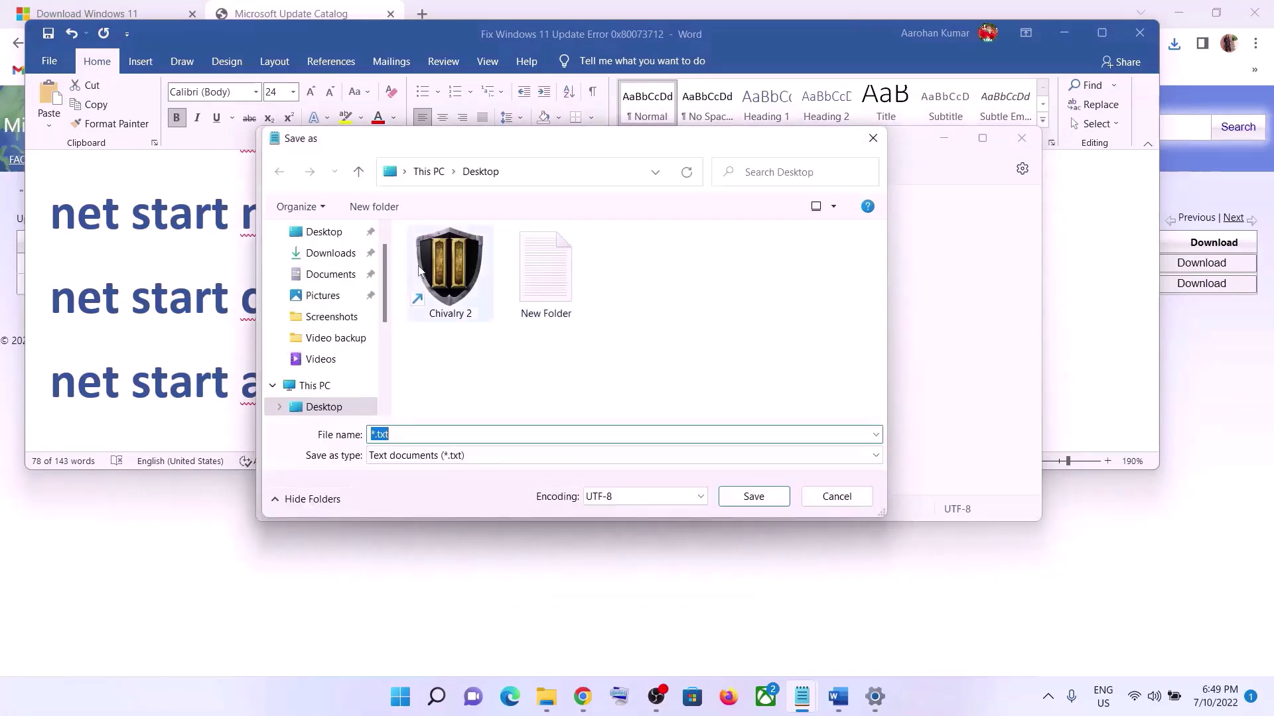
{"action": "left_click", "coordinate": [339, 237]}
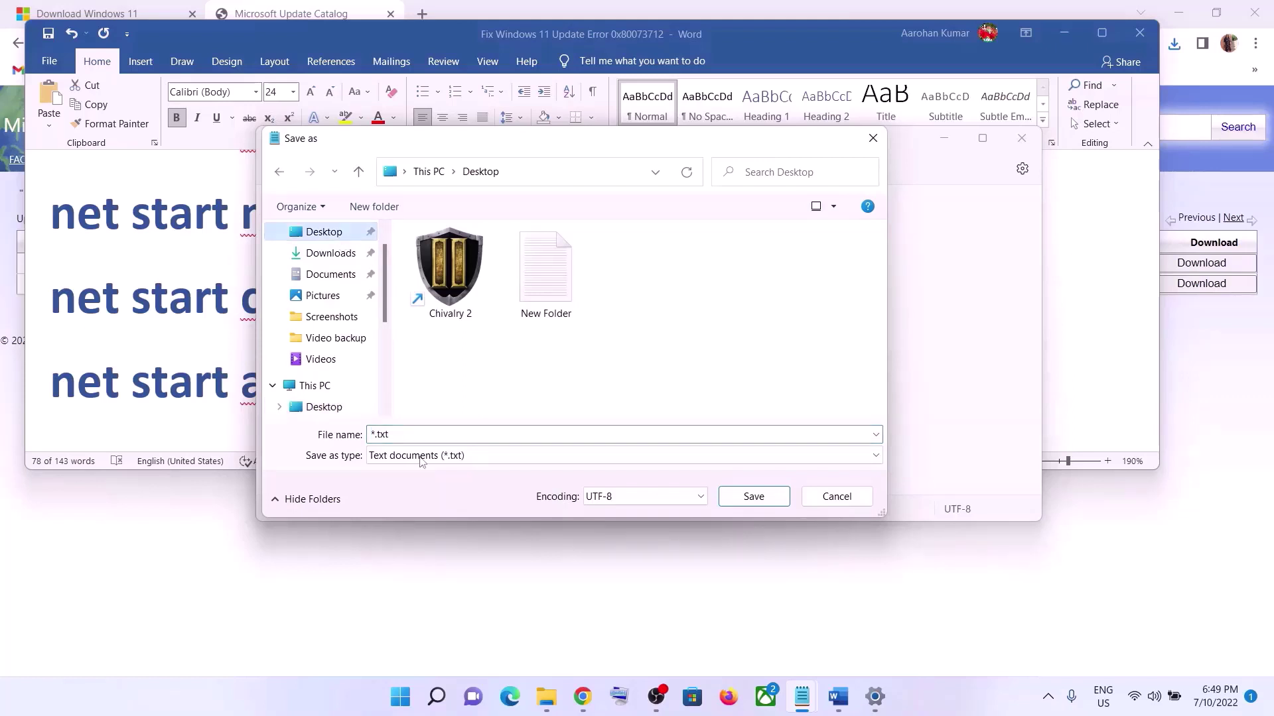
{"action": "key", "text": "alt+Tab"}
{"action": "scroll", "coordinate": [289, 339], "scroll_direction": "down", "scroll_amount": 5}
{"action": "left_click_drag", "start_coordinate": [229, 222], "coordinate": [430, 224]}
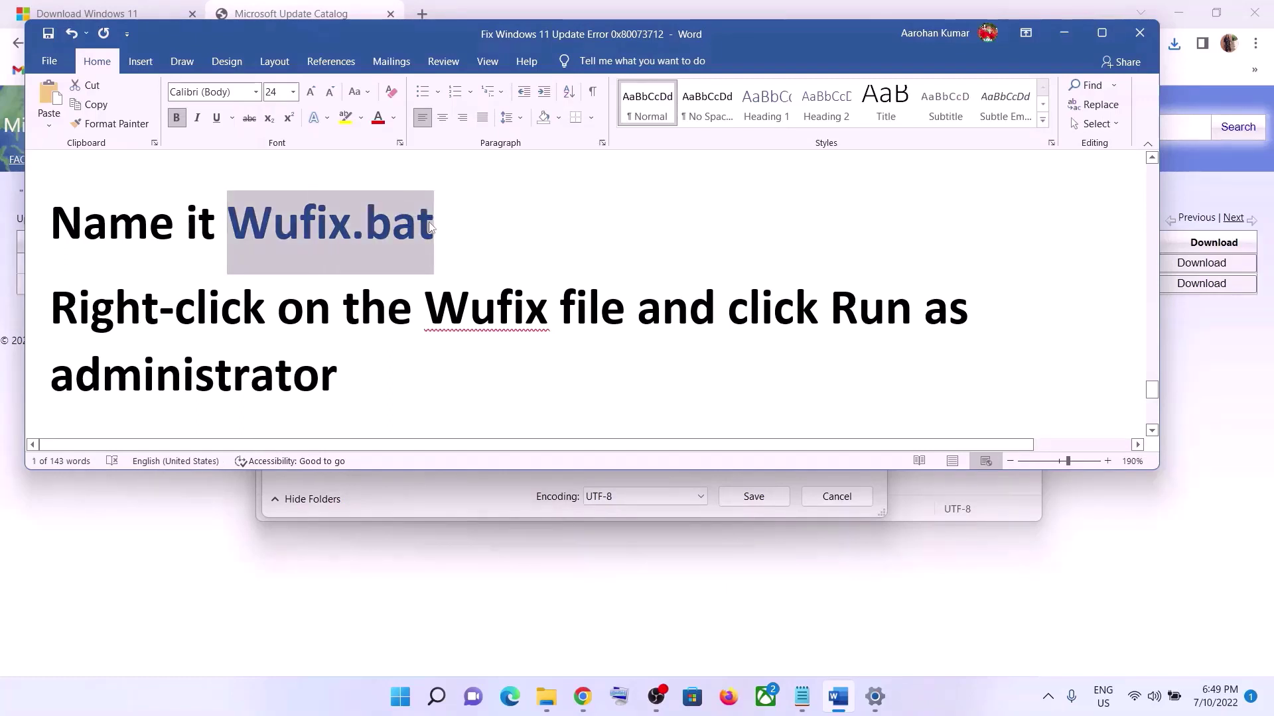
{"action": "key", "text": "alt+Tab"}
Save the script as Wufix.bat with file type All files, then show the desktop.
{"action": "double_click", "coordinate": [402, 433]}
{"action": "key", "text": "ctrl+v"}
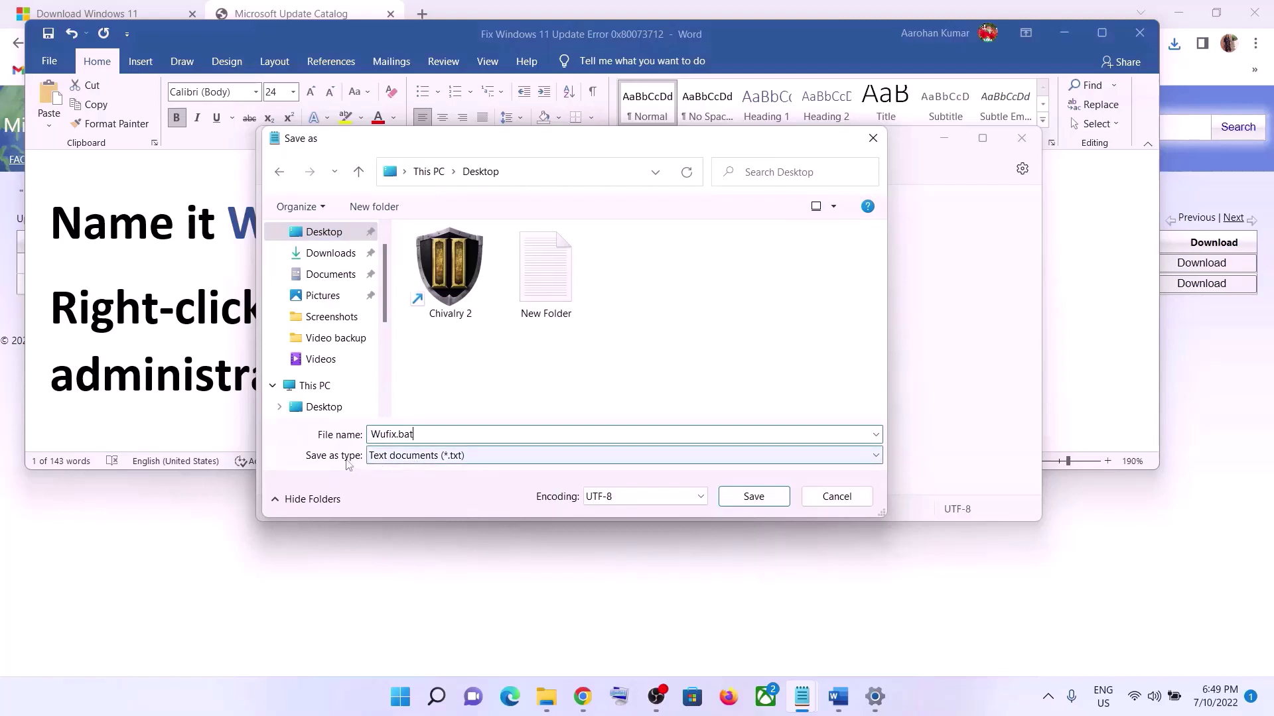
{"action": "left_click", "coordinate": [398, 457]}
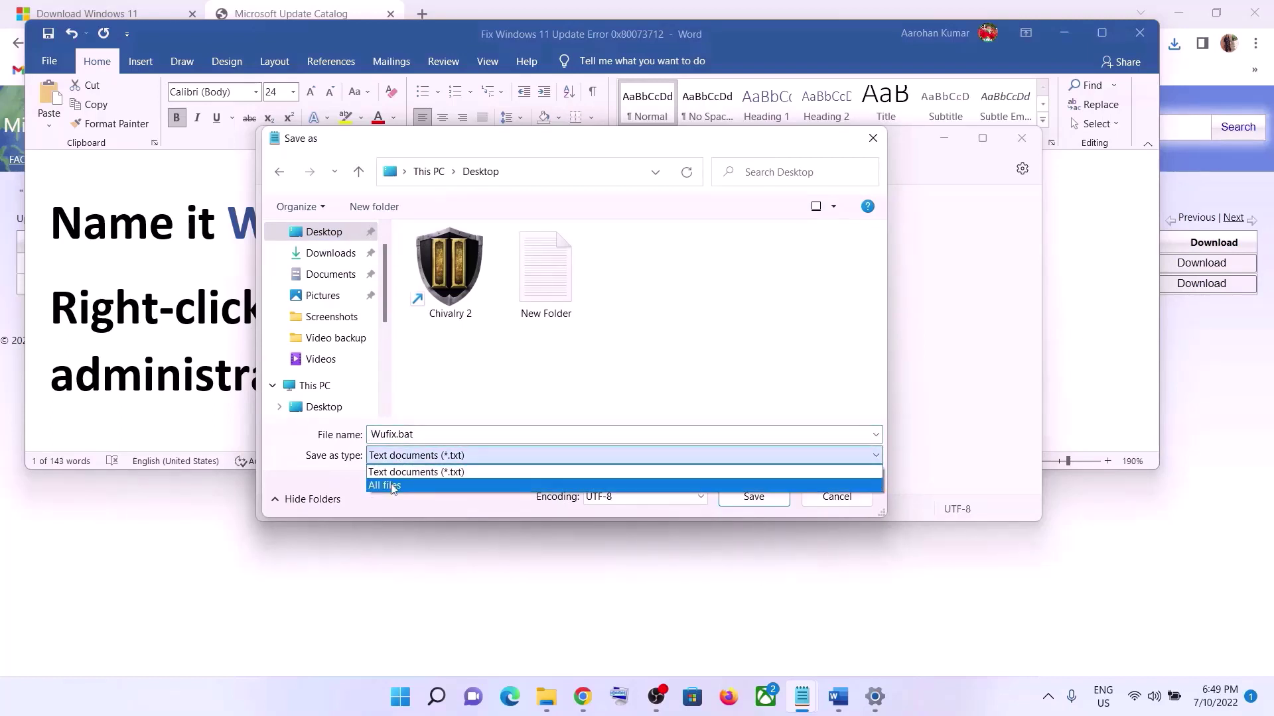
{"action": "left_click", "coordinate": [393, 485]}
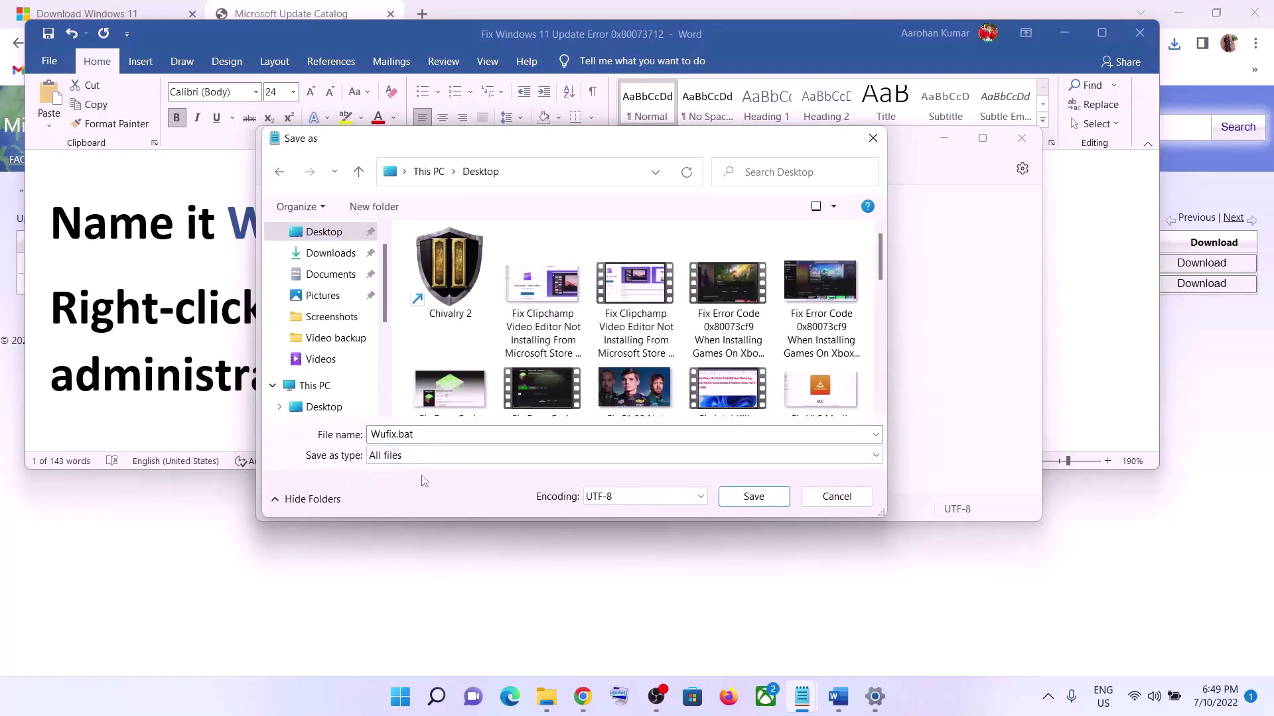
{"action": "left_click", "coordinate": [754, 496]}
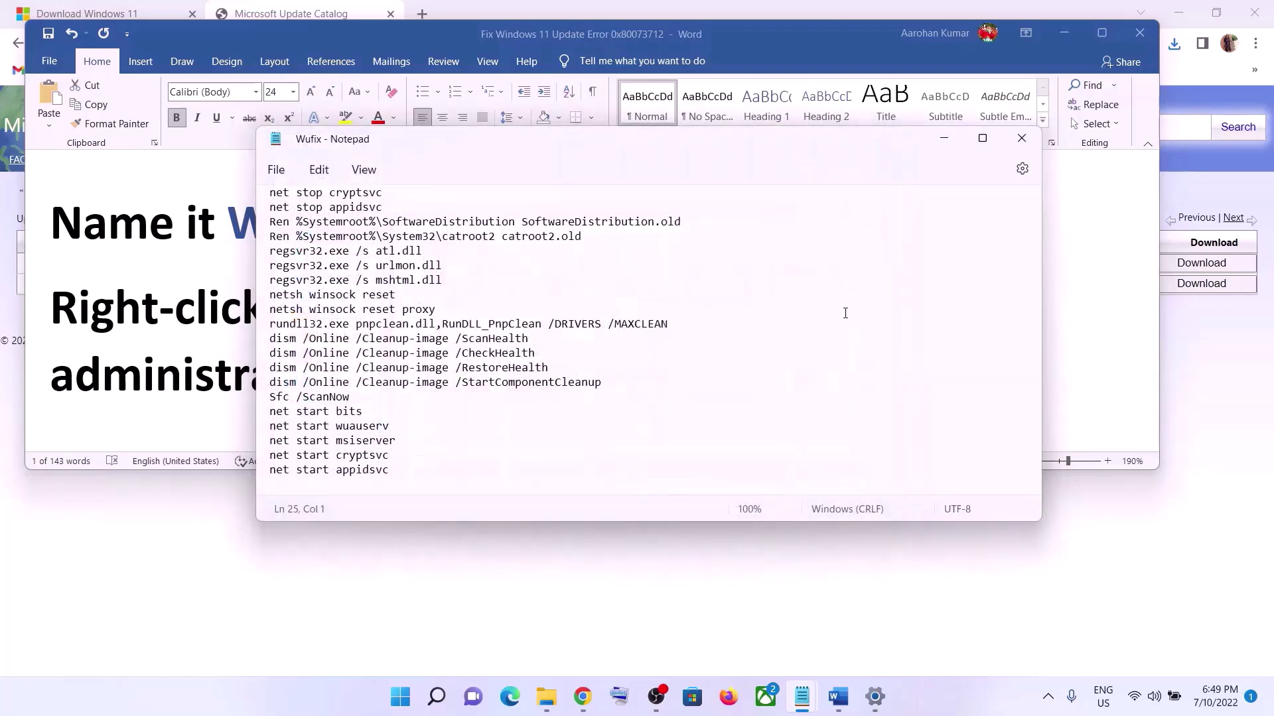
{"action": "key", "text": "super+d"}
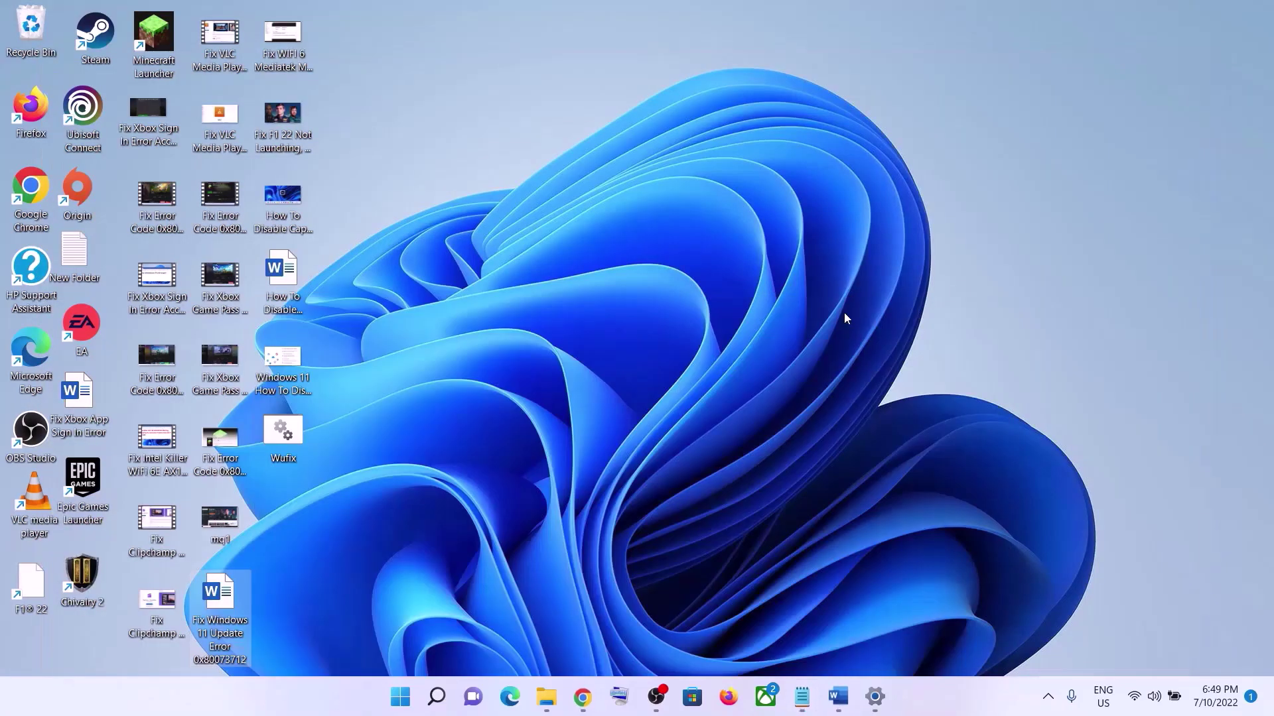
Run Wufix.bat as administrator, then dismiss the Start power options without restarting.
{"action": "right_click", "coordinate": [298, 436]}
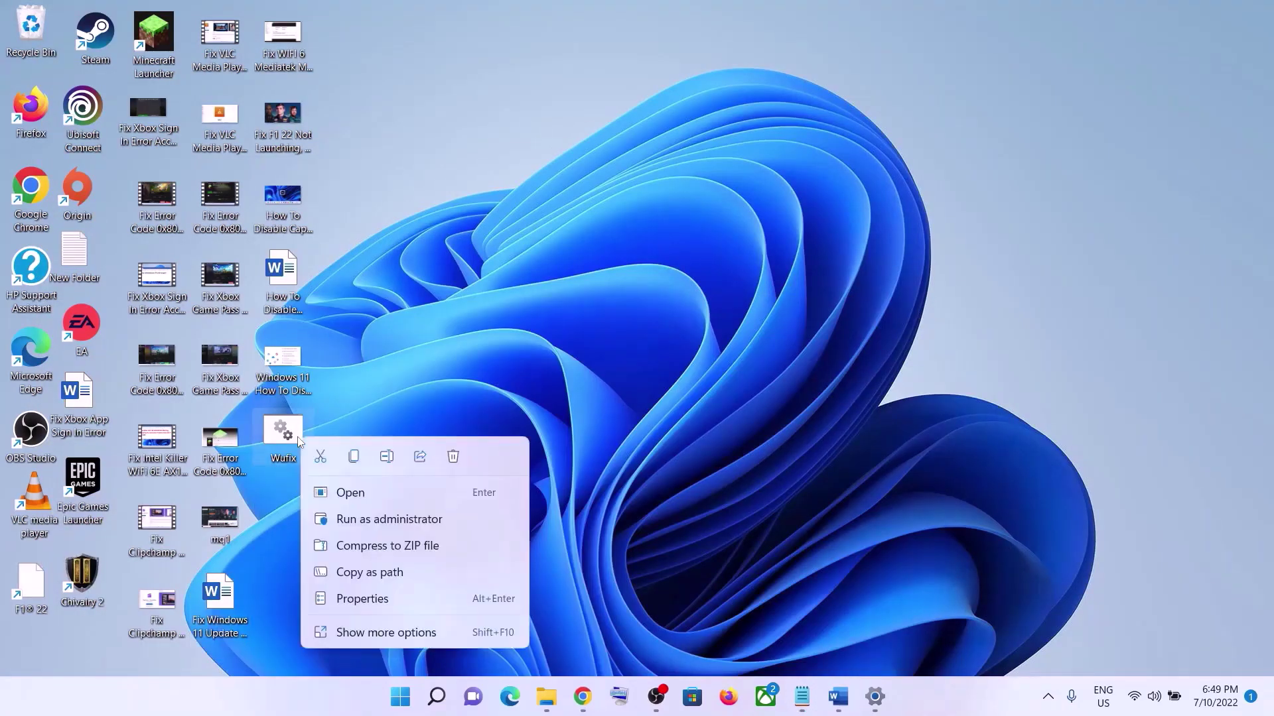
{"action": "left_click", "coordinate": [418, 522]}
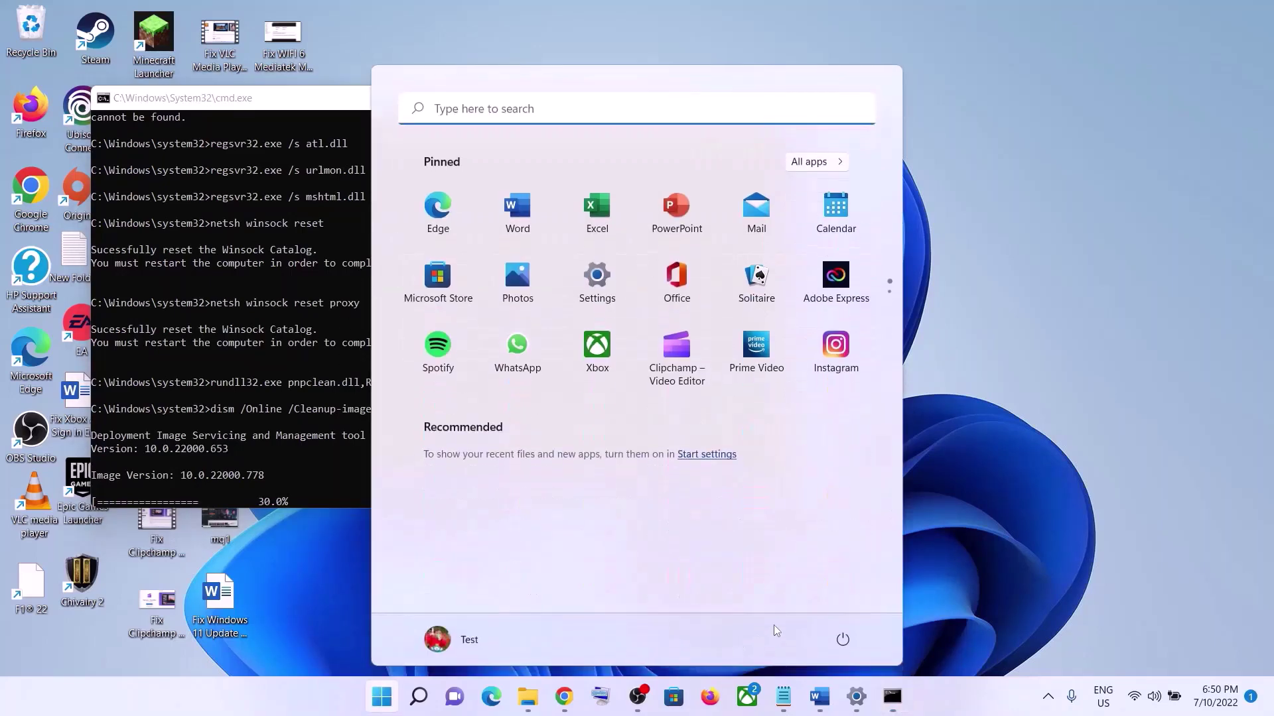
{"action": "left_click", "coordinate": [382, 697]}
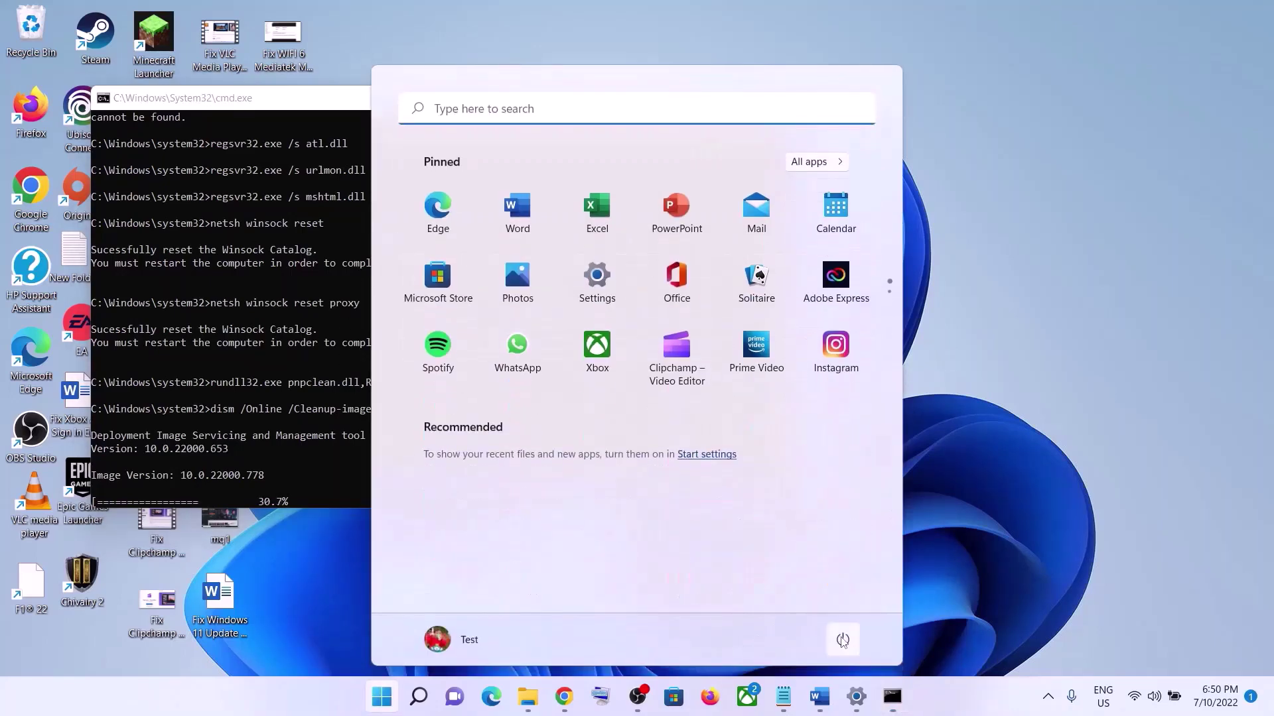
{"action": "left_click", "coordinate": [842, 640]}
{"action": "key", "text": "Escape"}
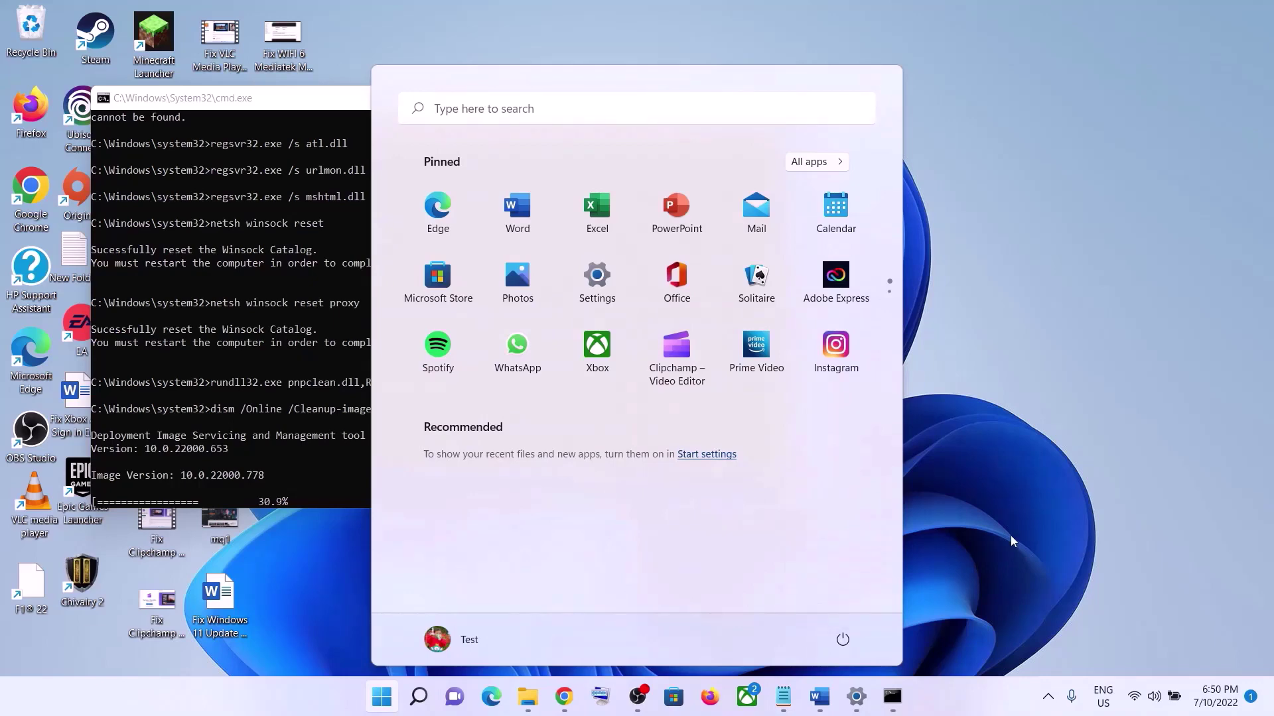
{"action": "key", "text": "Escape"}
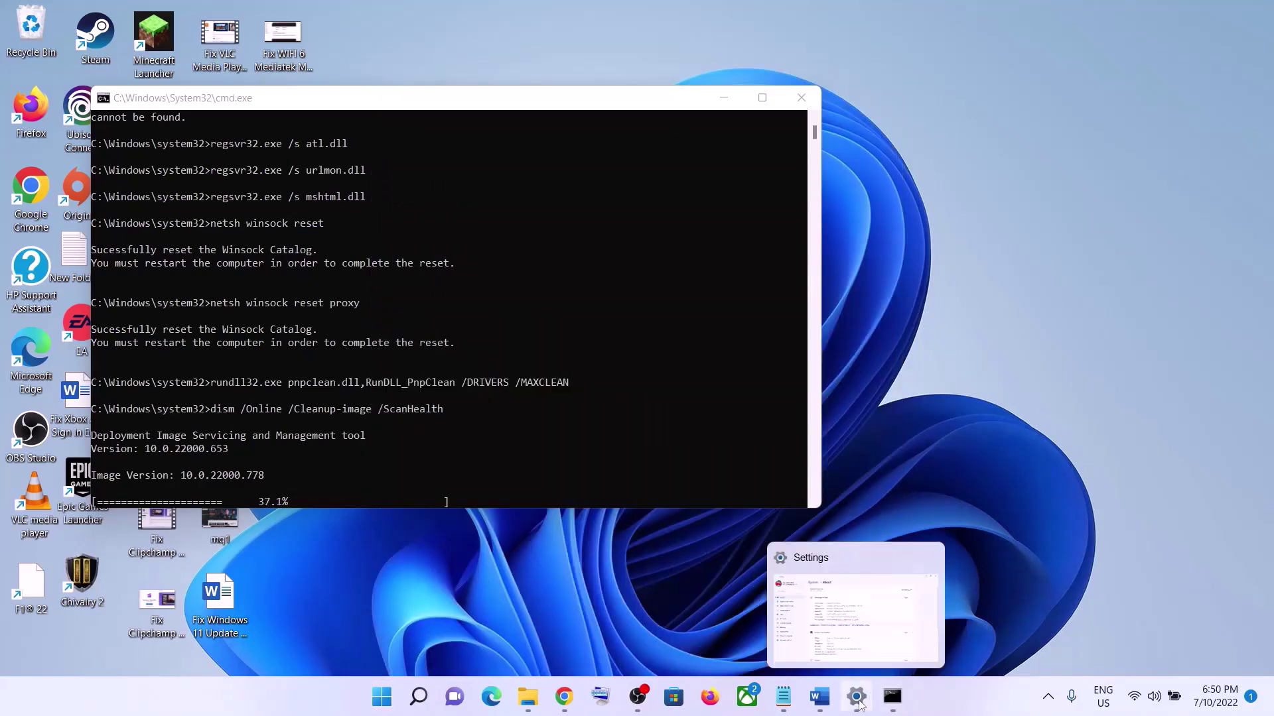
Scroll the Word guide to Step 6 and select its heading 'Use Media Creation Tool'.
{"action": "left_click", "coordinate": [859, 697]}
{"action": "left_click", "coordinate": [820, 707]}
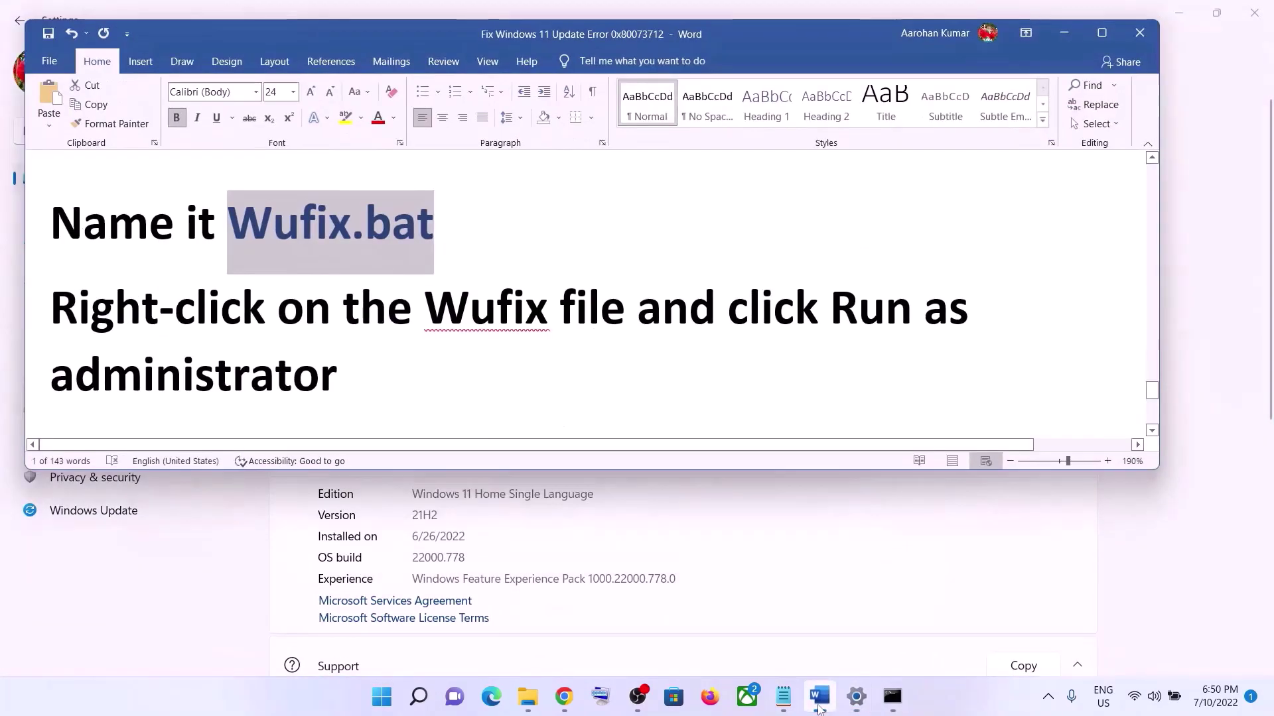
{"action": "scroll", "coordinate": [572, 286], "scroll_direction": "down", "scroll_amount": 5}
{"action": "scroll", "coordinate": [572, 286], "scroll_direction": "down", "scroll_amount": 2}
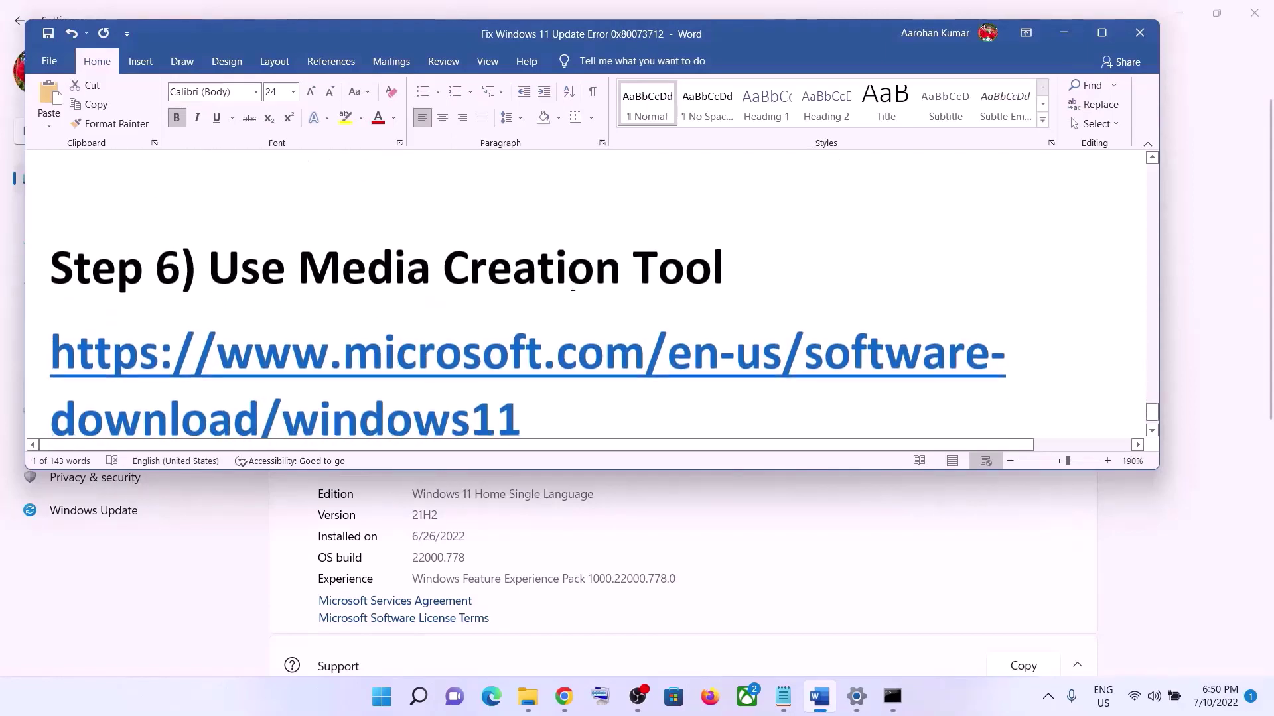
{"action": "left_click_drag", "start_coordinate": [209, 229], "coordinate": [671, 237]}
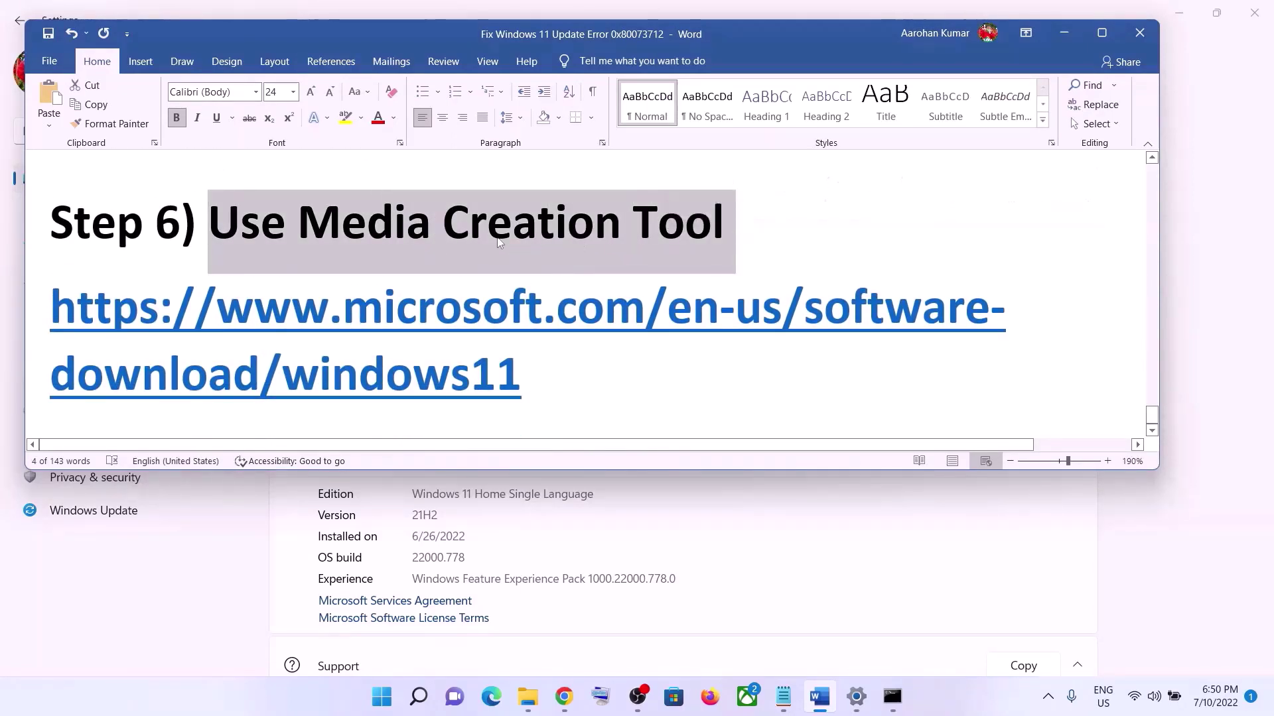
{"action": "left_click", "coordinate": [926, 707]}
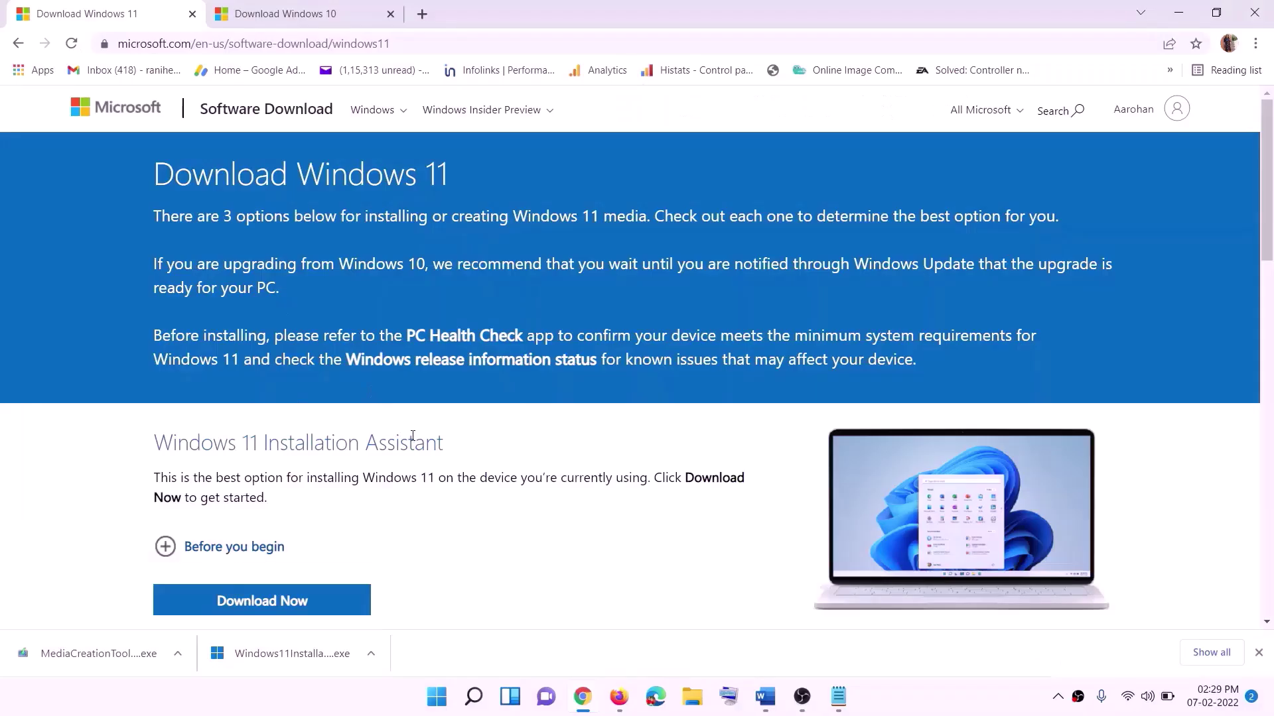
Download the Windows 11 Media Creation Tool and run it with administrator approval.
{"action": "scroll", "coordinate": [392, 461], "scroll_direction": "down", "scroll_amount": 5}
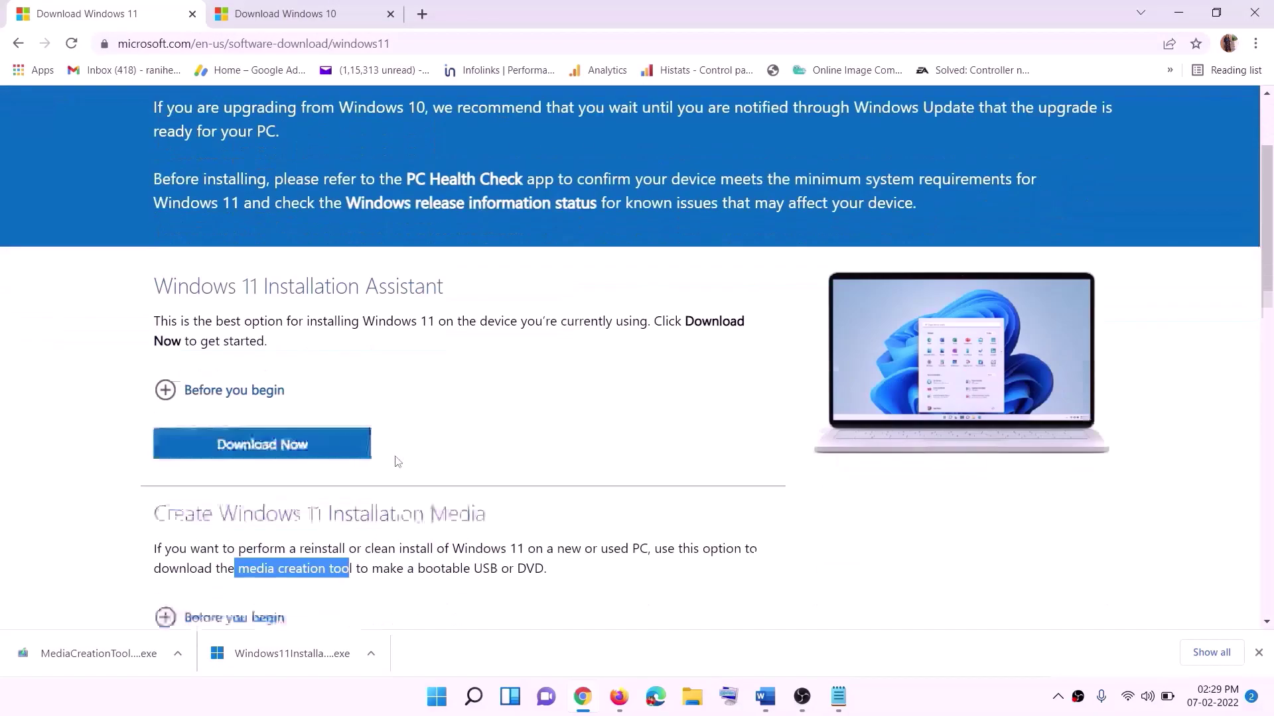
{"action": "left_click_drag", "start_coordinate": [238, 394], "coordinate": [368, 395]}
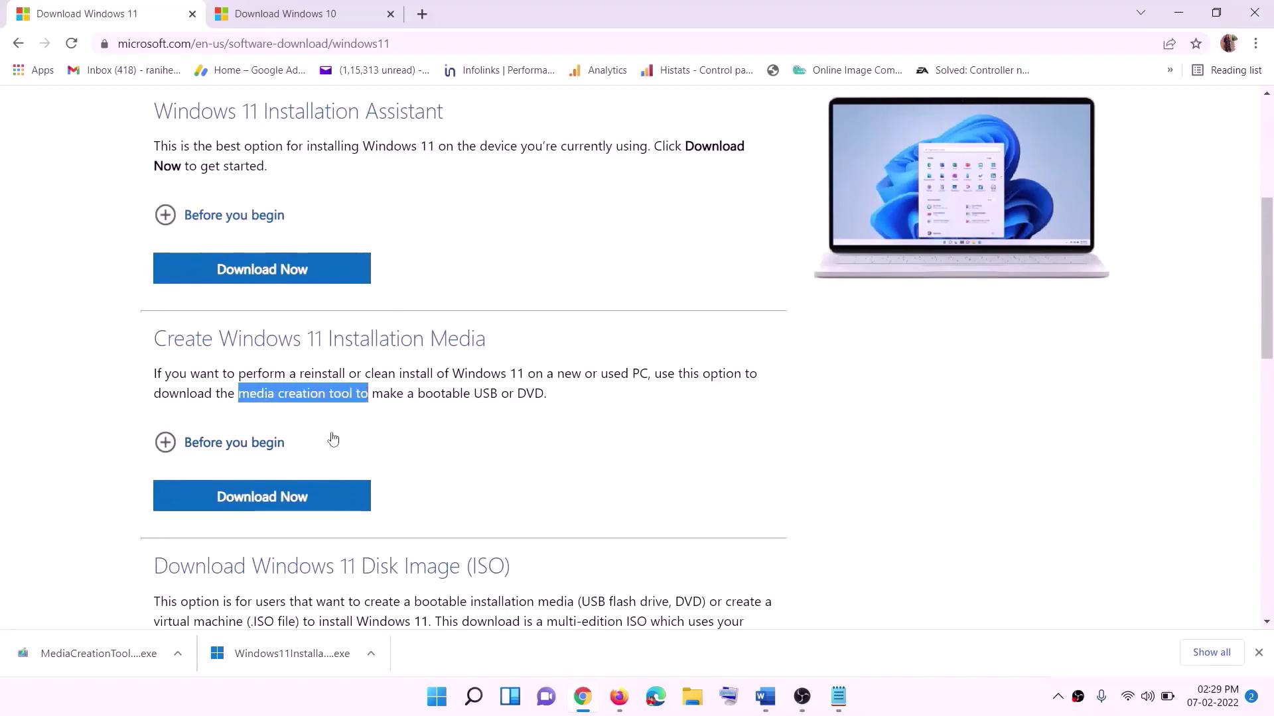
{"action": "left_click", "coordinate": [253, 506]}
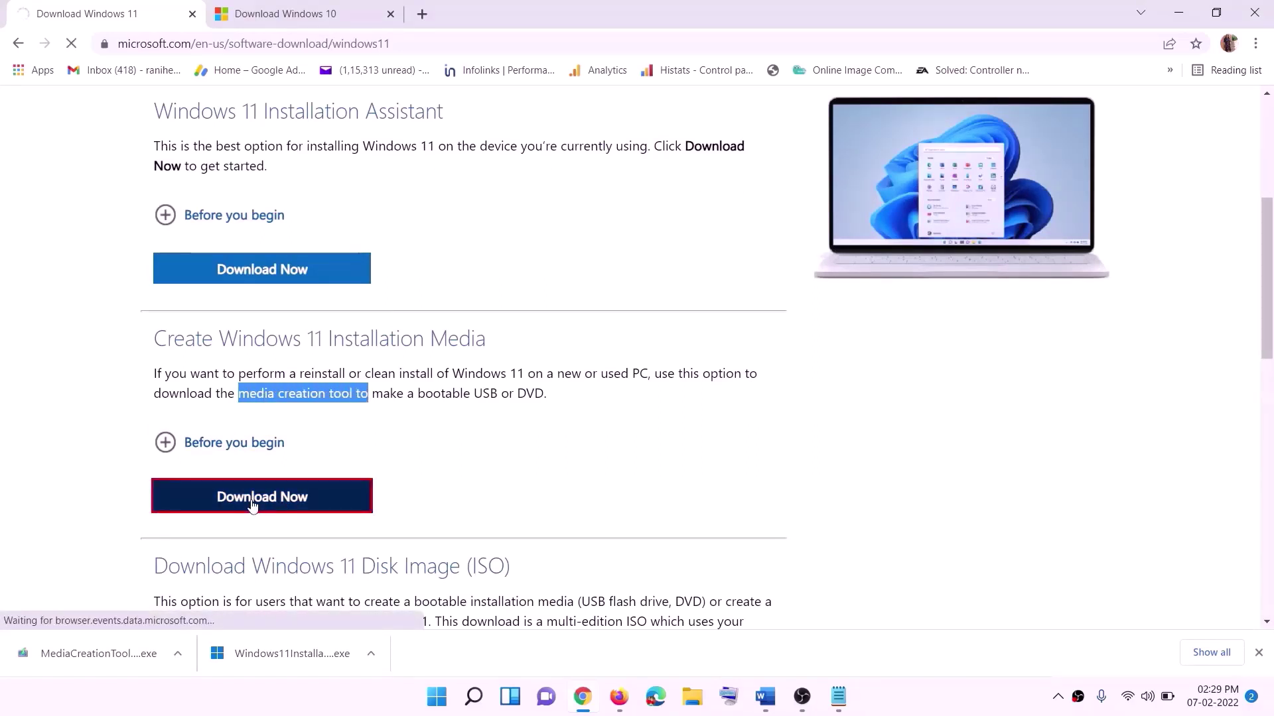
{"action": "left_click", "coordinate": [116, 655]}
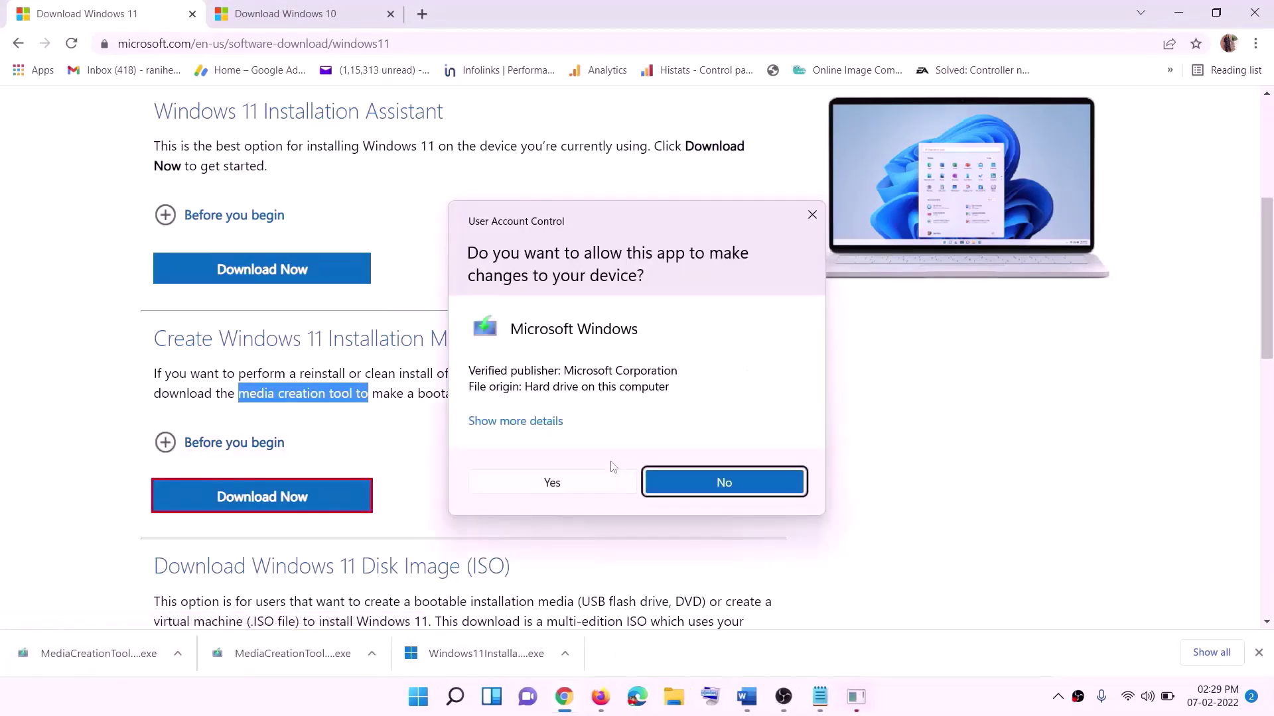
{"action": "left_click", "coordinate": [564, 490]}
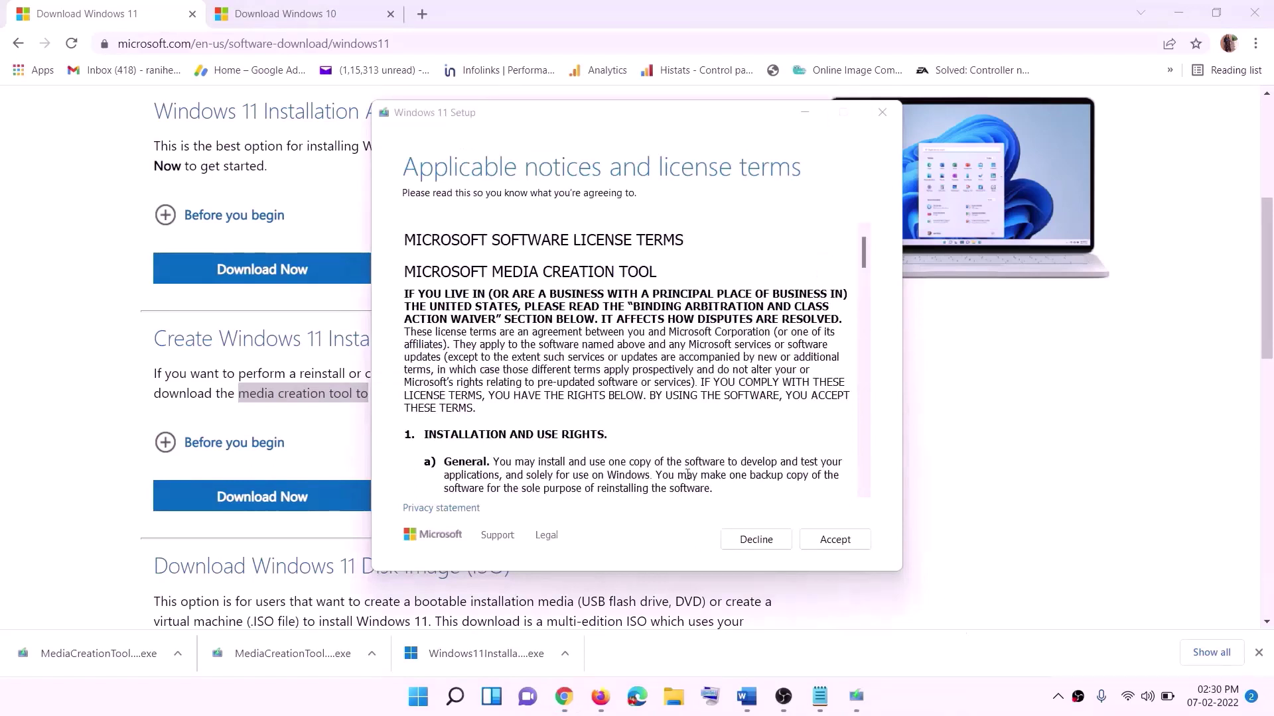
Accept the licence, keep the recommended edition, and save a Windows 11 ISO file to the Desktop.
{"action": "left_click", "coordinate": [822, 540]}
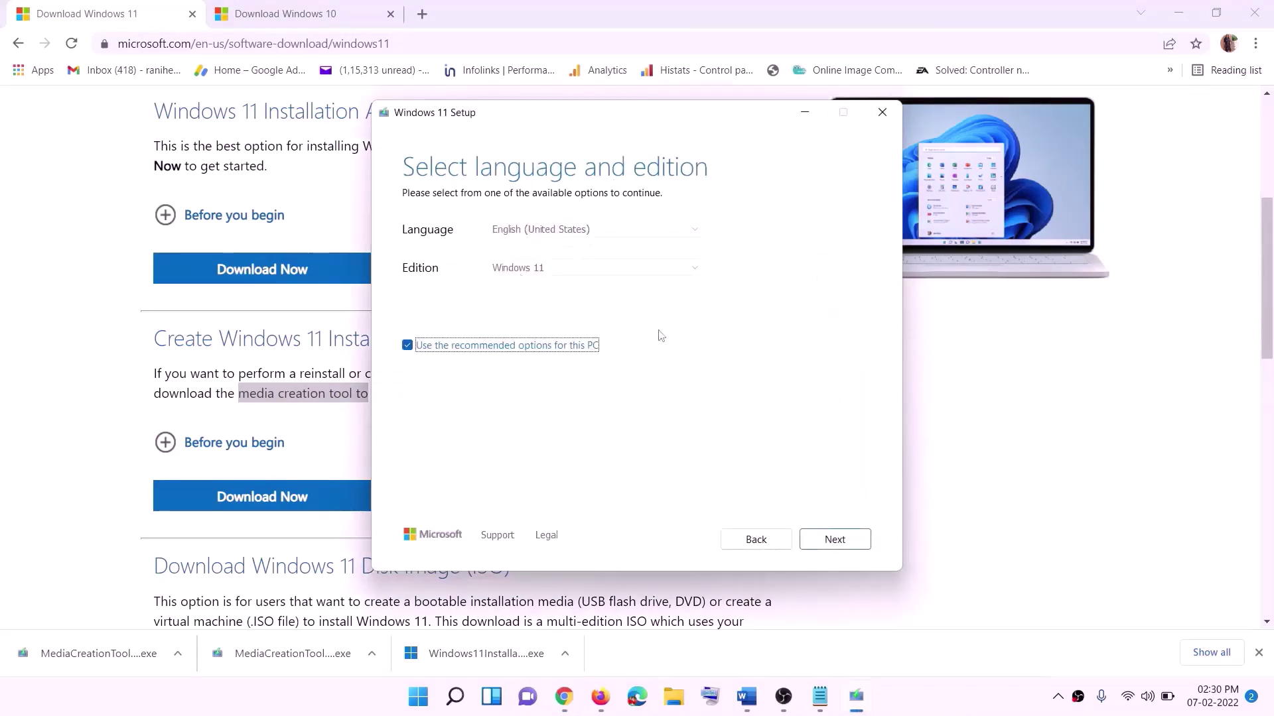
{"action": "left_click", "coordinate": [826, 538]}
{"action": "left_click", "coordinate": [421, 286]}
{"action": "left_click", "coordinate": [837, 539]}
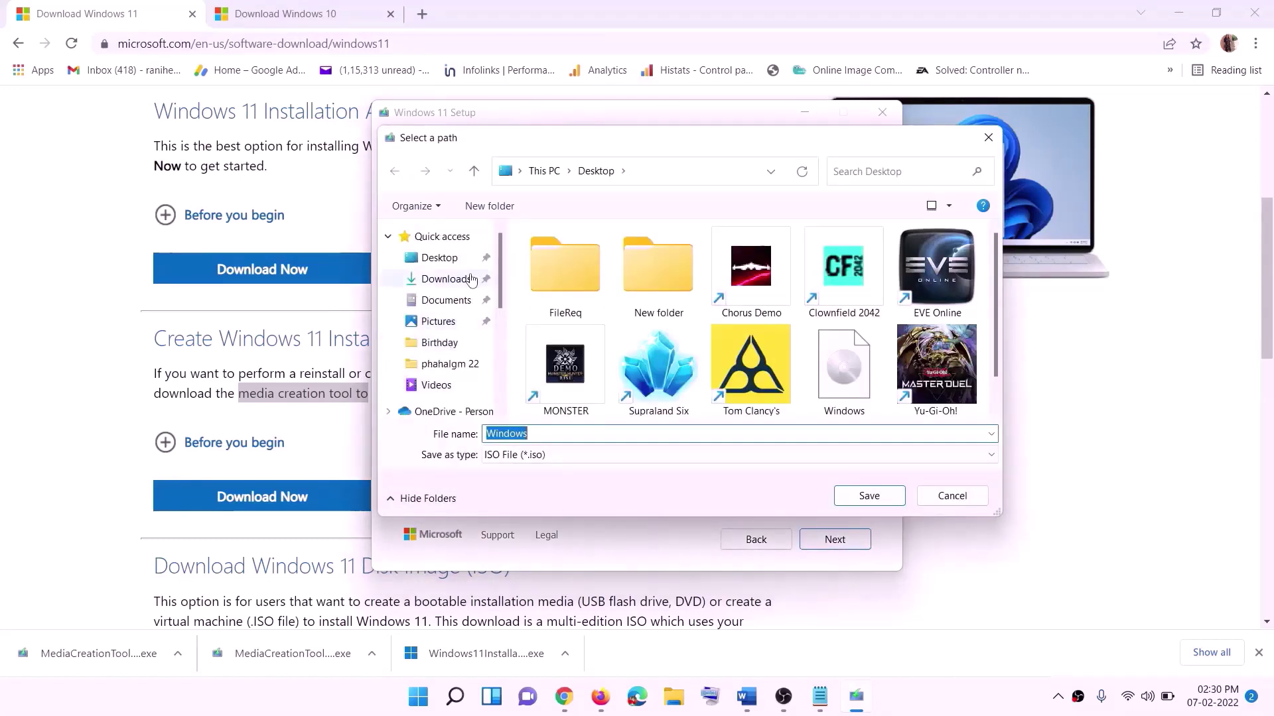
{"action": "left_click", "coordinate": [404, 264]}
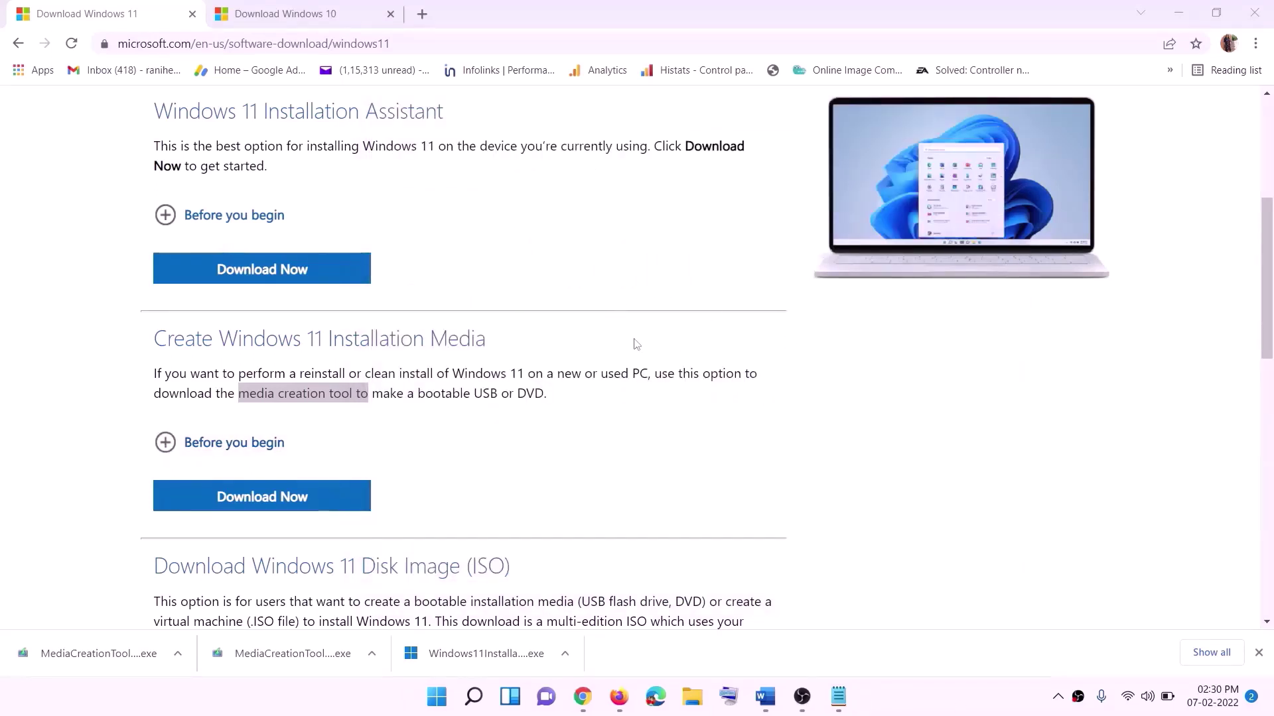
Mount the Windows disc image from the desktop as a drive.
{"action": "key", "text": "super+d"}
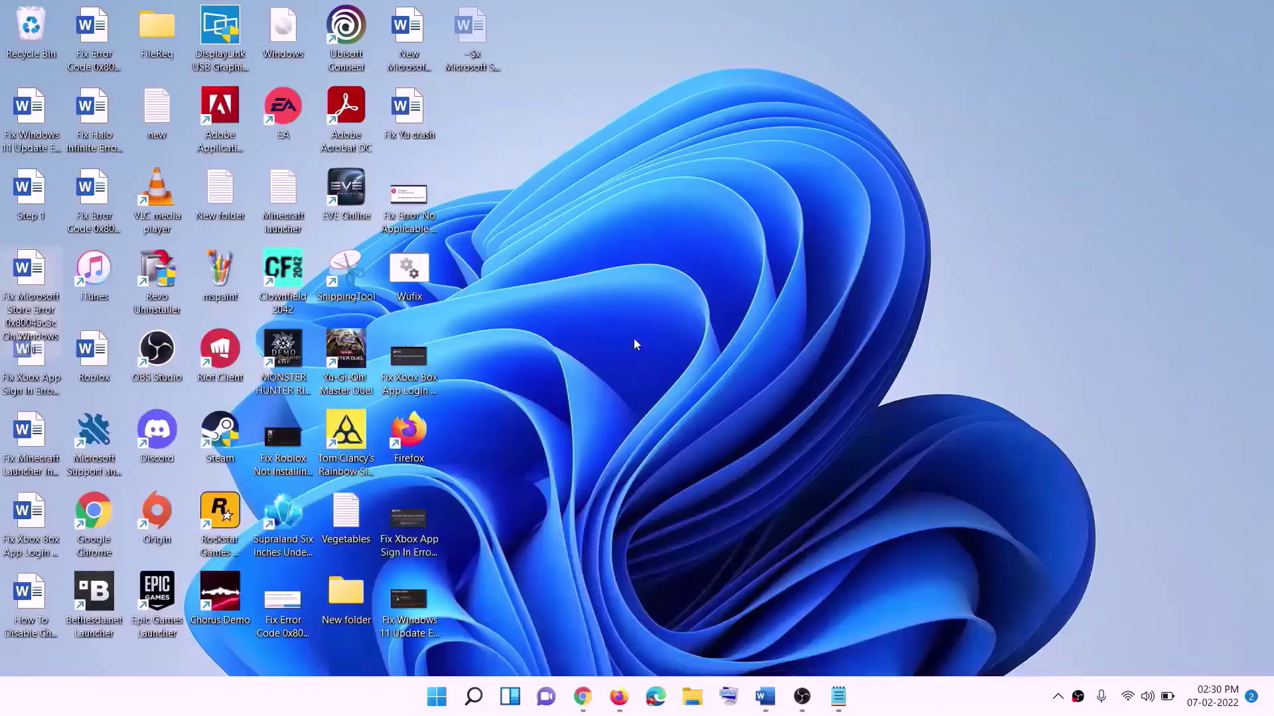
{"action": "left_click_drag", "start_coordinate": [289, 34], "coordinate": [507, 386]}
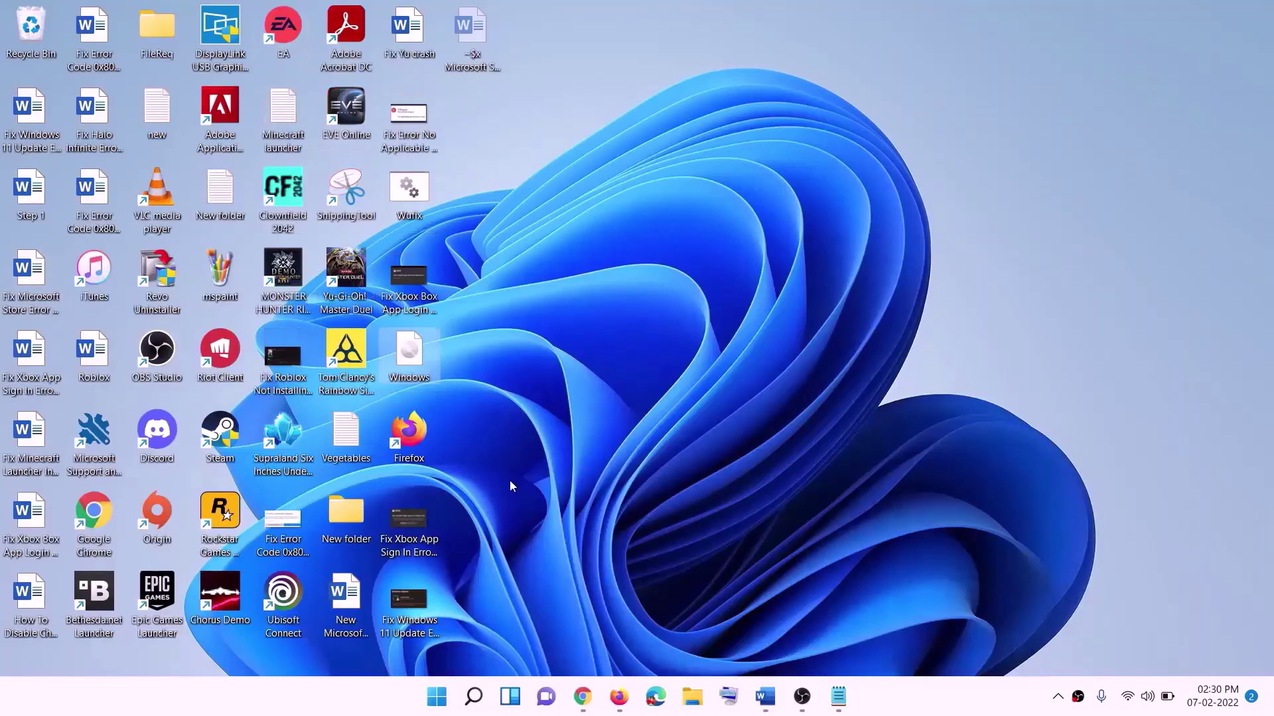
{"action": "double_click", "coordinate": [409, 362]}
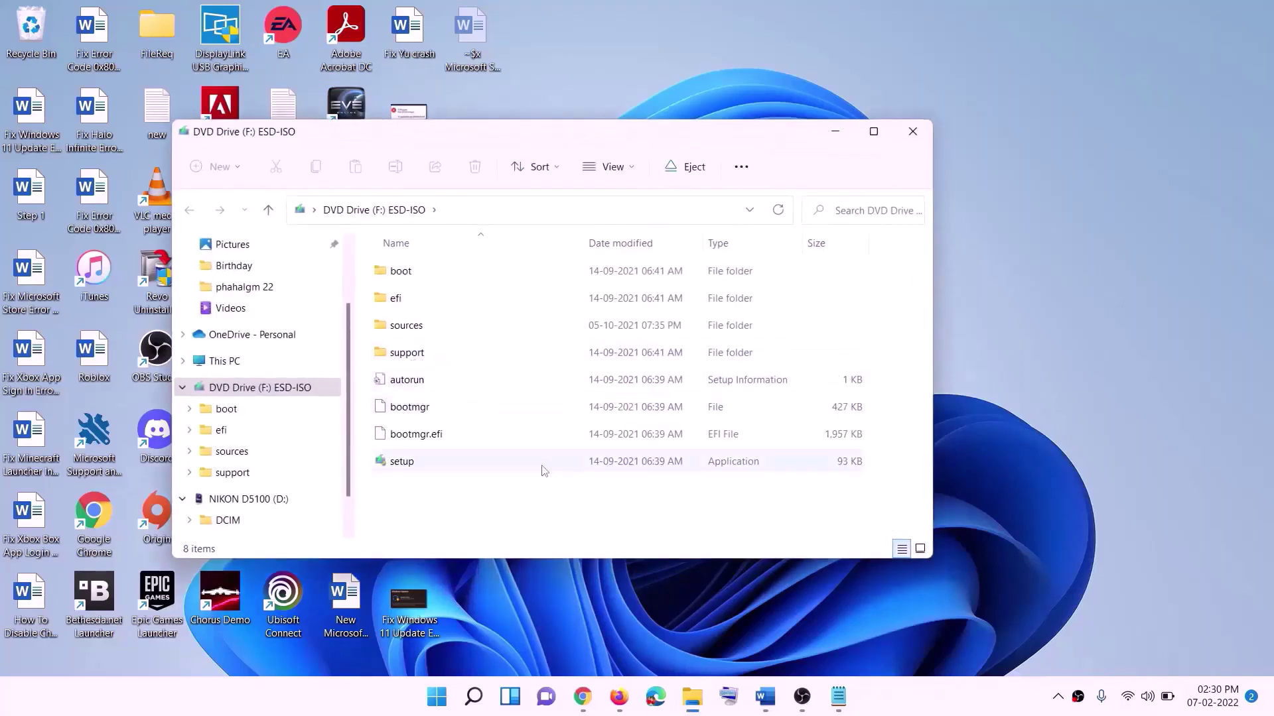
Launch Windows 11 setup from the mounted disc, approve it, and continue past the first page.
{"action": "left_click", "coordinate": [415, 464]}
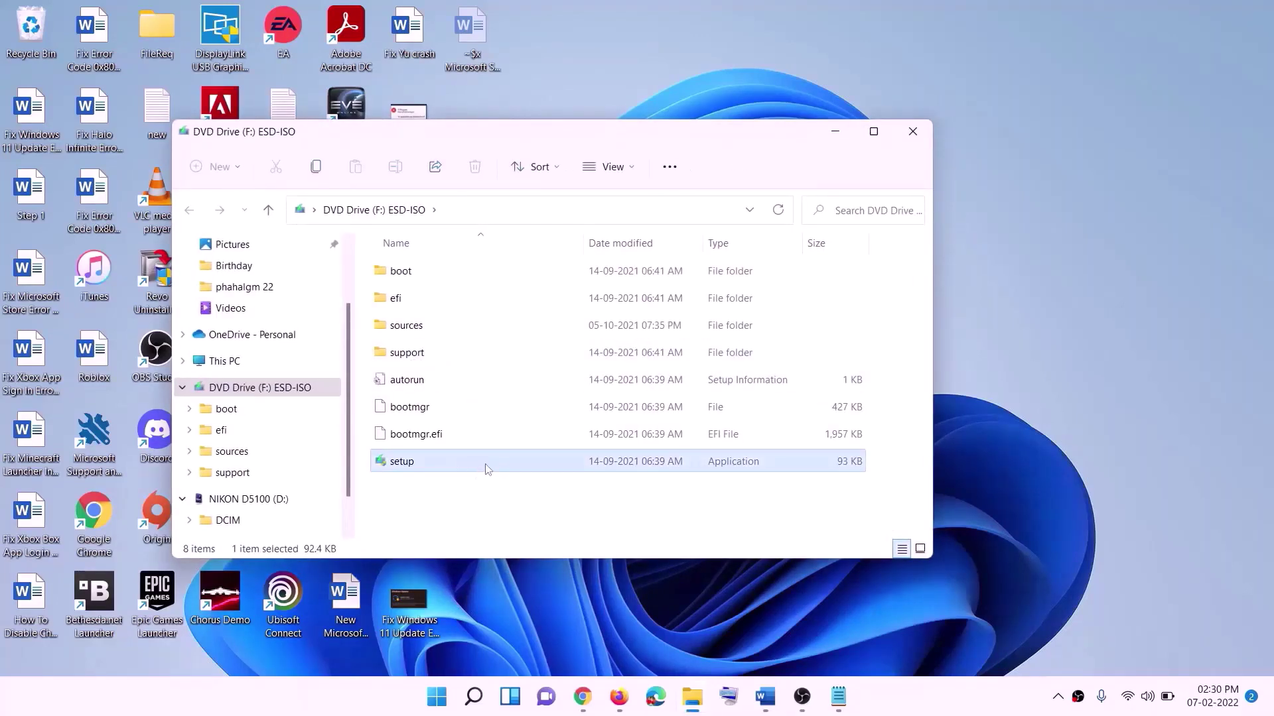
{"action": "double_click", "coordinate": [436, 463]}
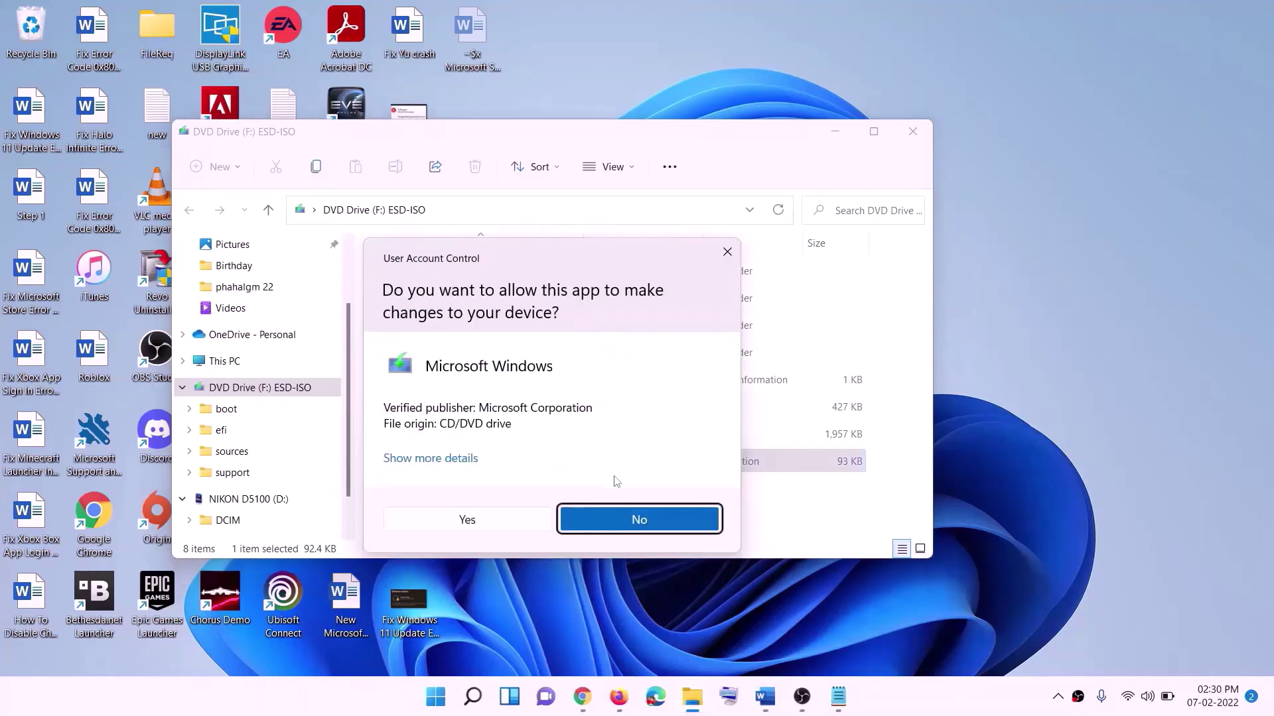
{"action": "left_click", "coordinate": [509, 520]}
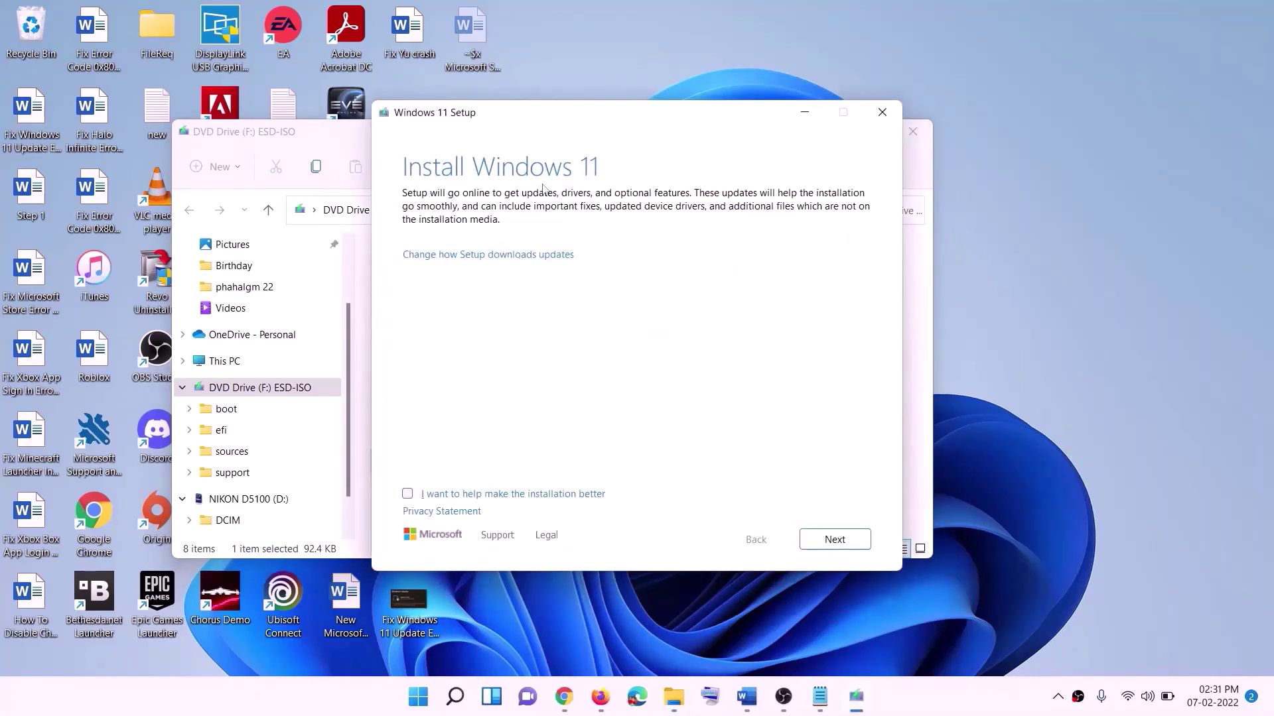
{"action": "left_click", "coordinate": [839, 539]}
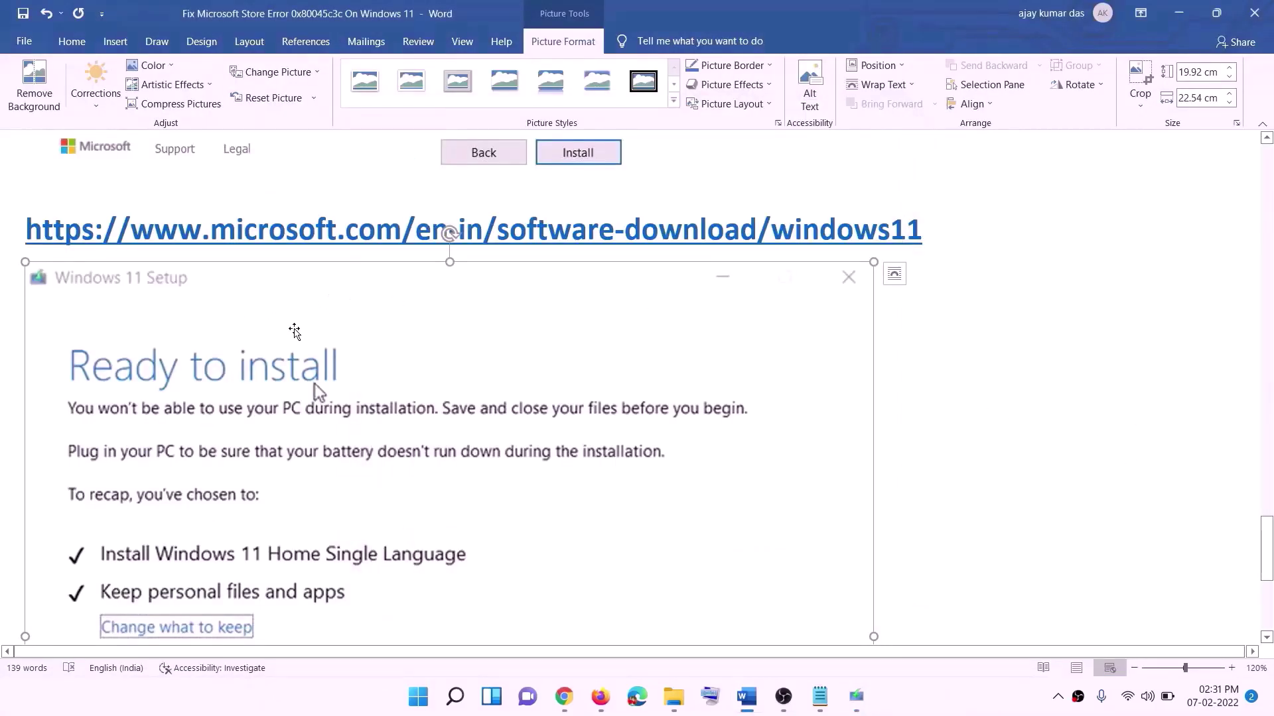
Review the Ready to install screenshot, then select KB5028182 in the Word guide and minimize it.
{"action": "scroll", "coordinate": [294, 331], "scroll_direction": "down", "scroll_amount": 3}
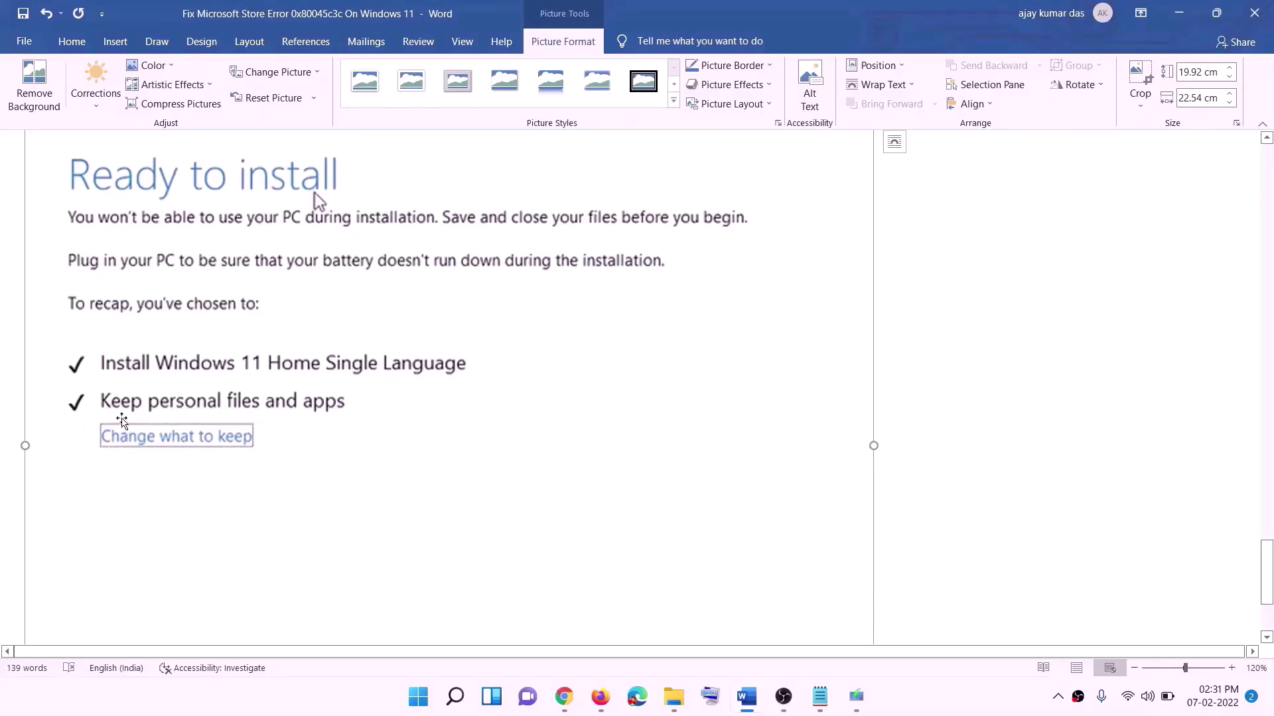
{"action": "scroll", "coordinate": [524, 430], "scroll_direction": "down", "scroll_amount": 2}
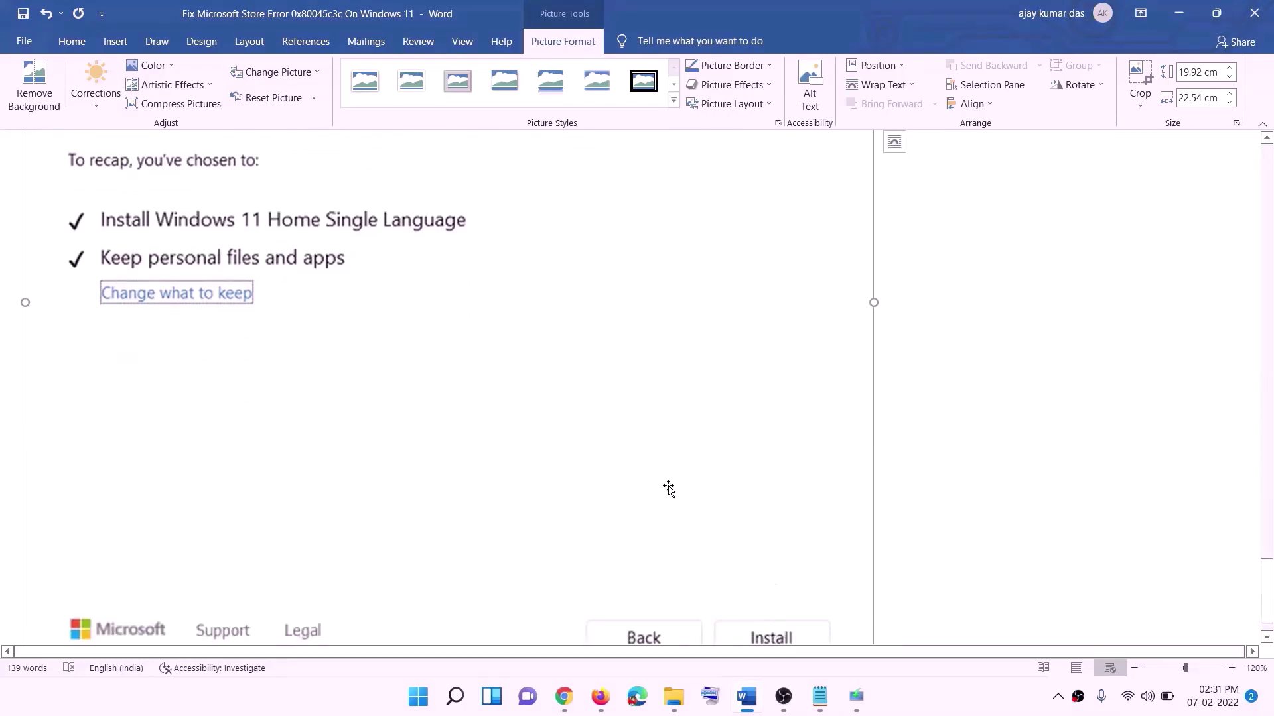
{"action": "scroll", "coordinate": [673, 484], "scroll_direction": "up", "scroll_amount": 5}
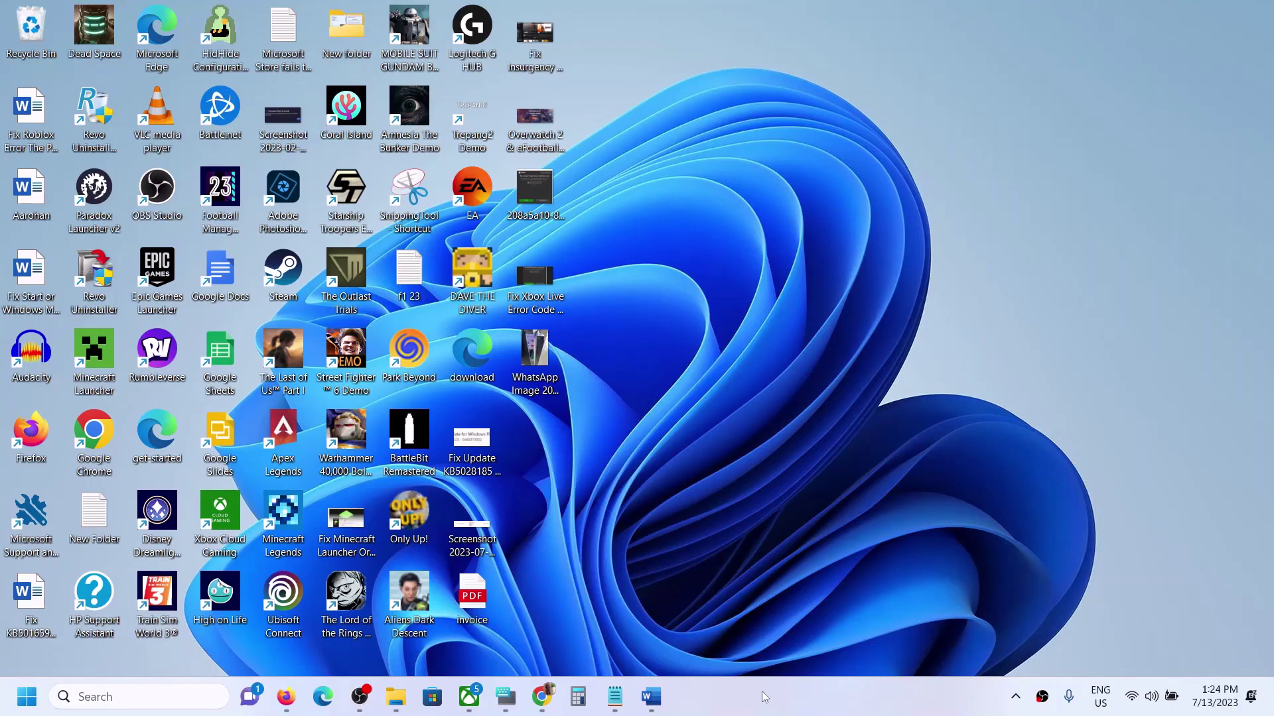
{"action": "left_click", "coordinate": [651, 696]}
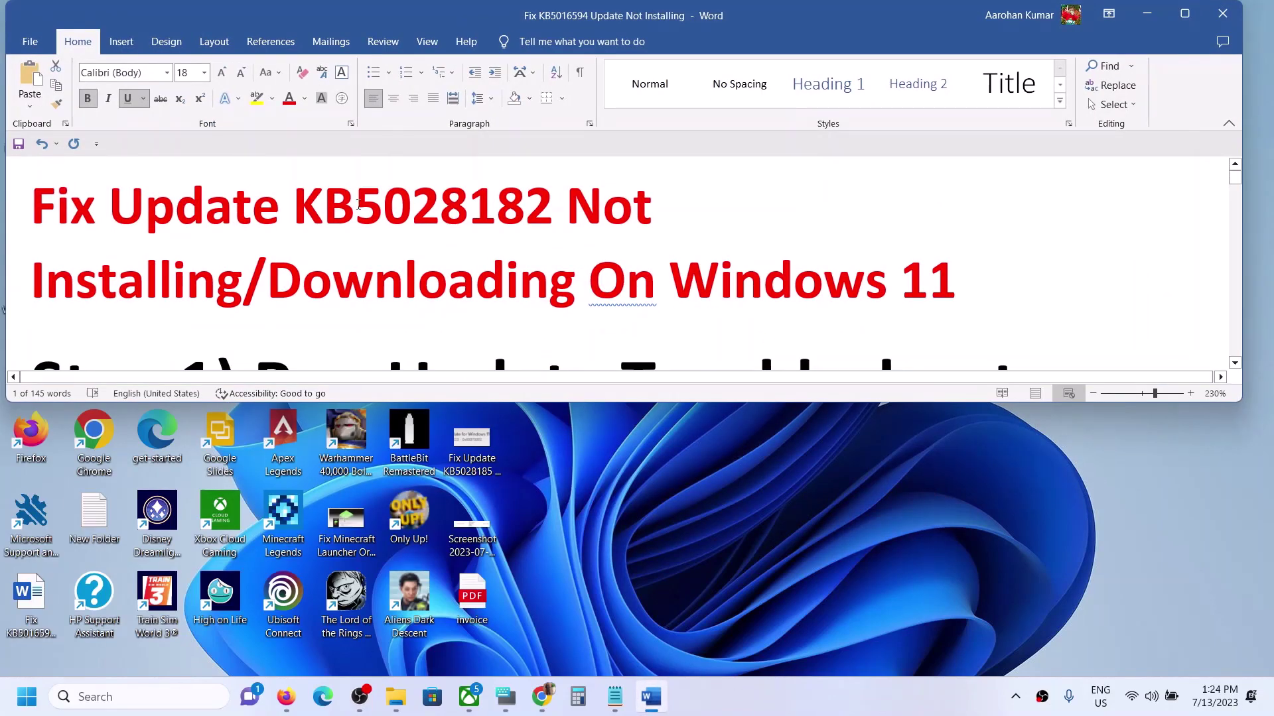
{"action": "double_click", "coordinate": [311, 198]}
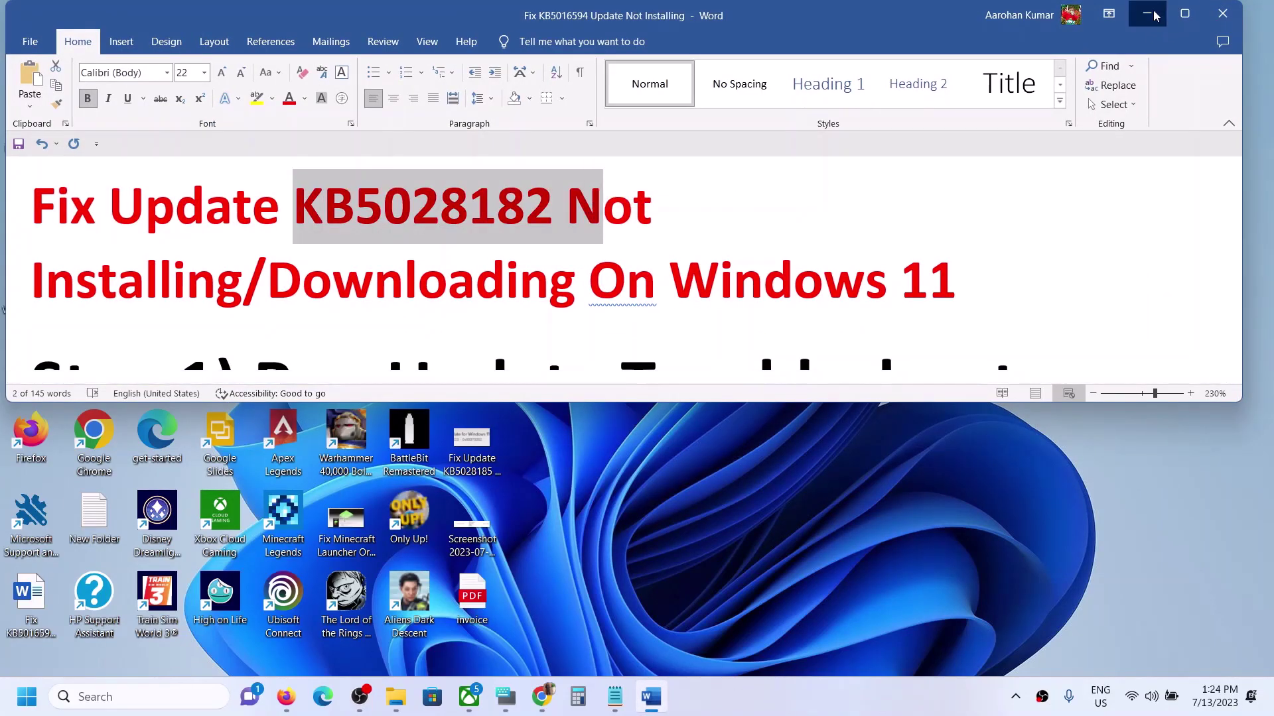
{"action": "left_click", "coordinate": [1147, 13]}
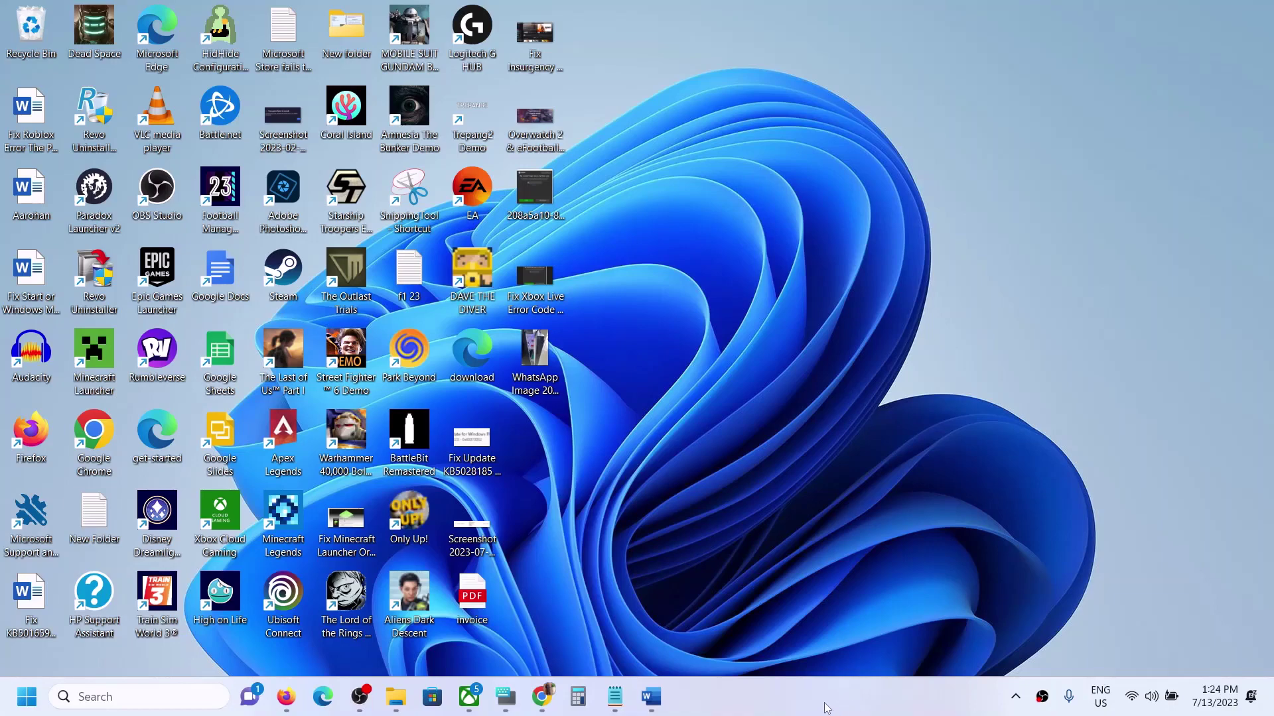